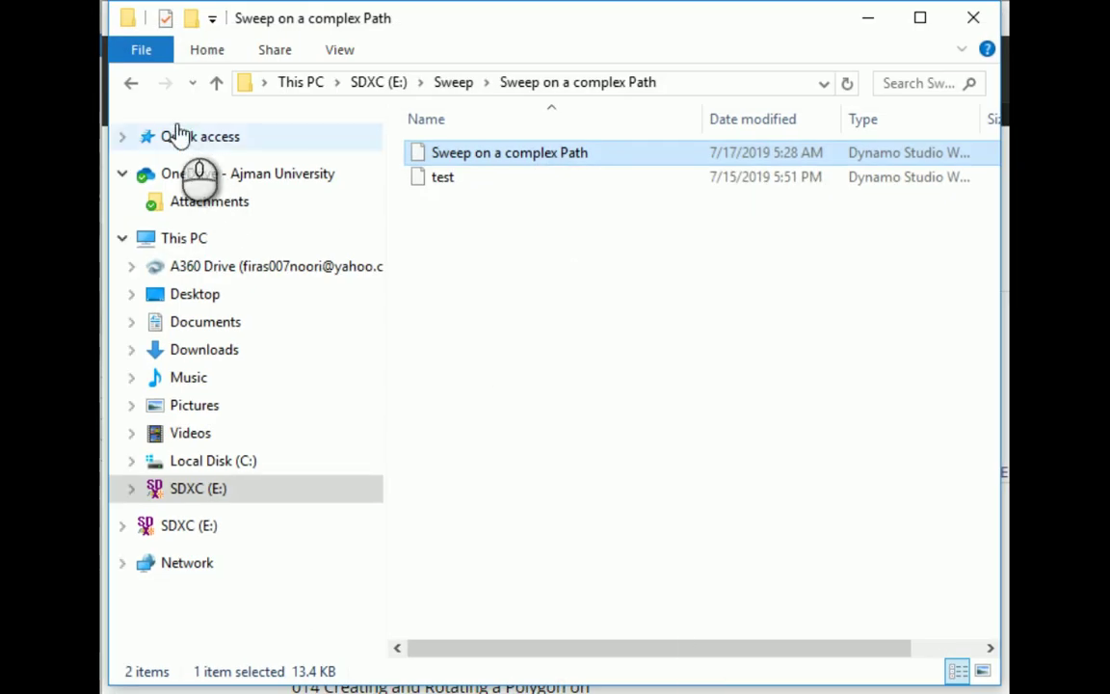
# - Open the file 1 from the "Sweep on a straight line" folder in Dynamo and put the file window away
pyautogui.click(132, 82)
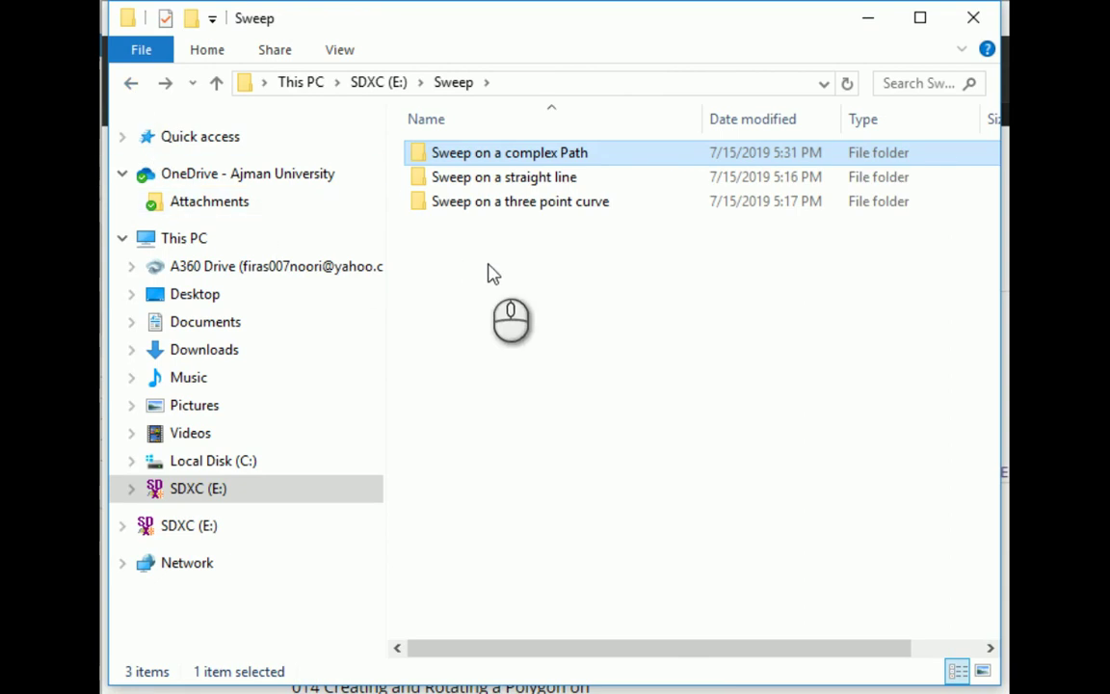
pyautogui.doubleClick(465, 179)
pyautogui.moveTo(429, 156); pyautogui.dragTo(1106, 433)
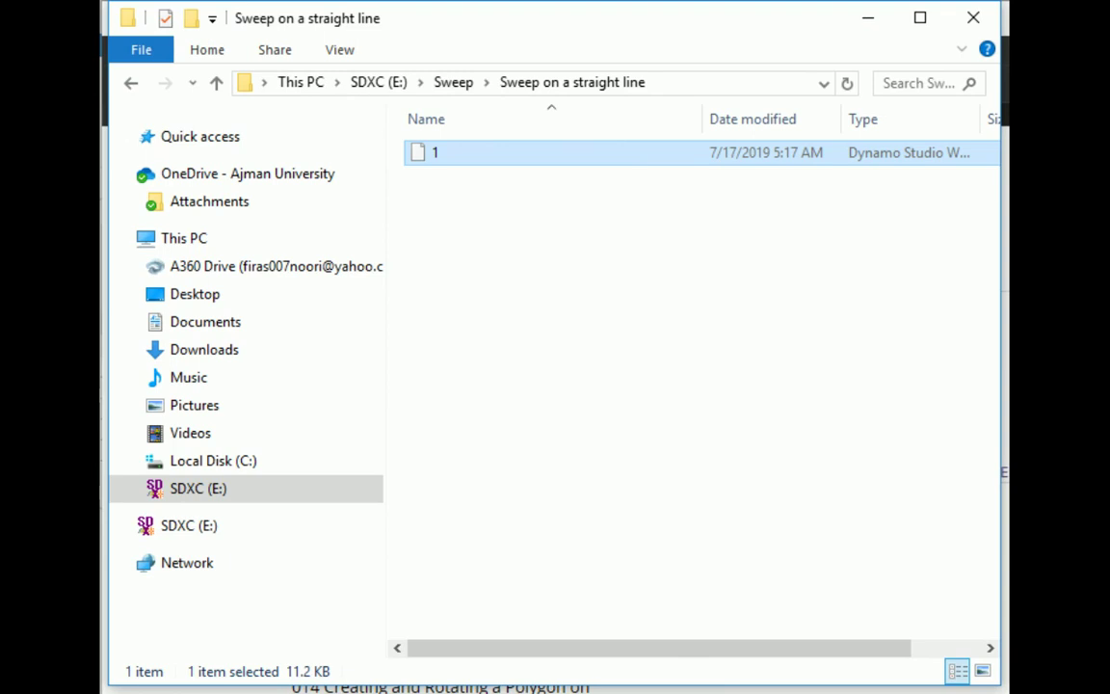
pyautogui.click(868, 18)
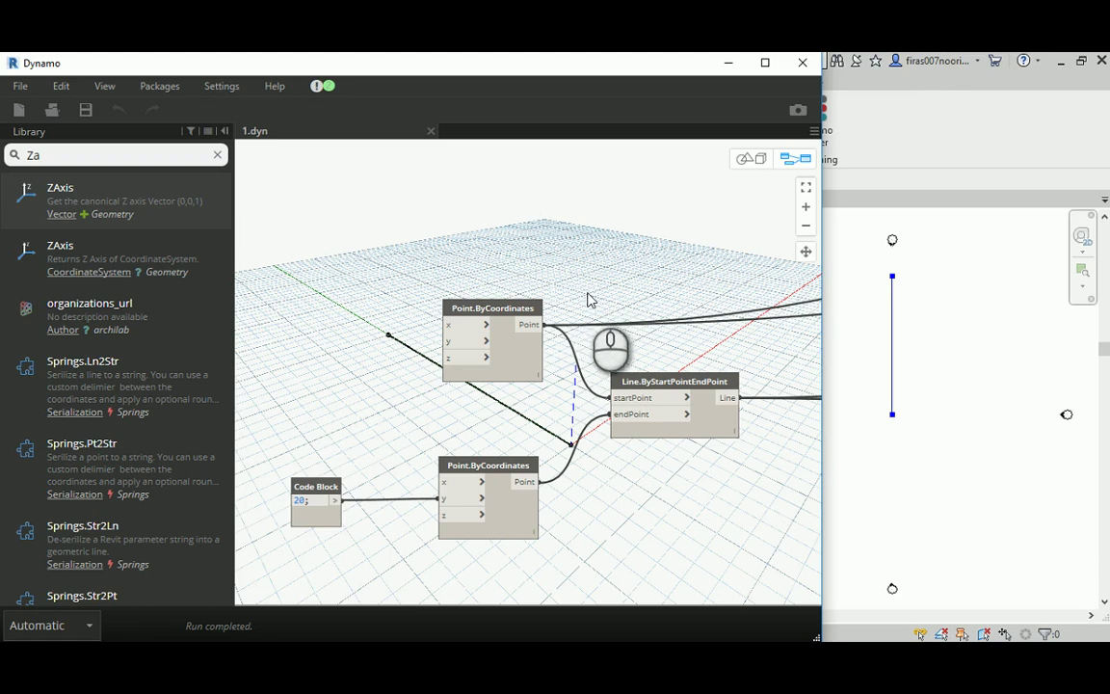
# - Examine the overall node graph and the profile and path inputs of the lower Surface.BySweep node
pyautogui.scroll(-6, 584, 302)
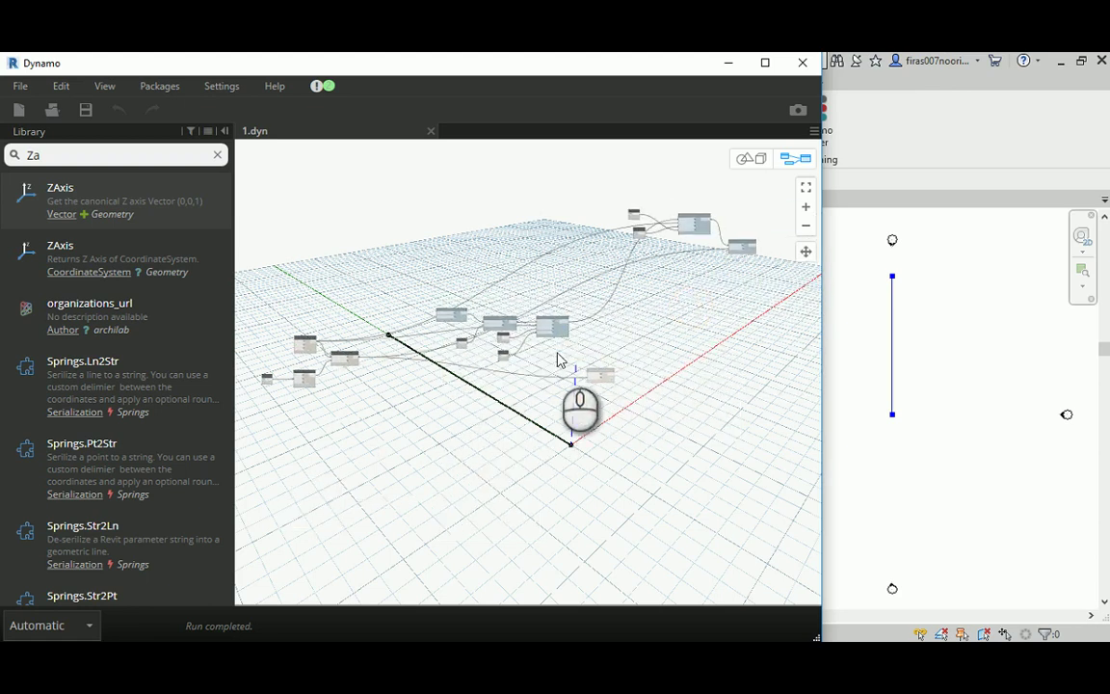
pyautogui.scroll(8, 573, 367)
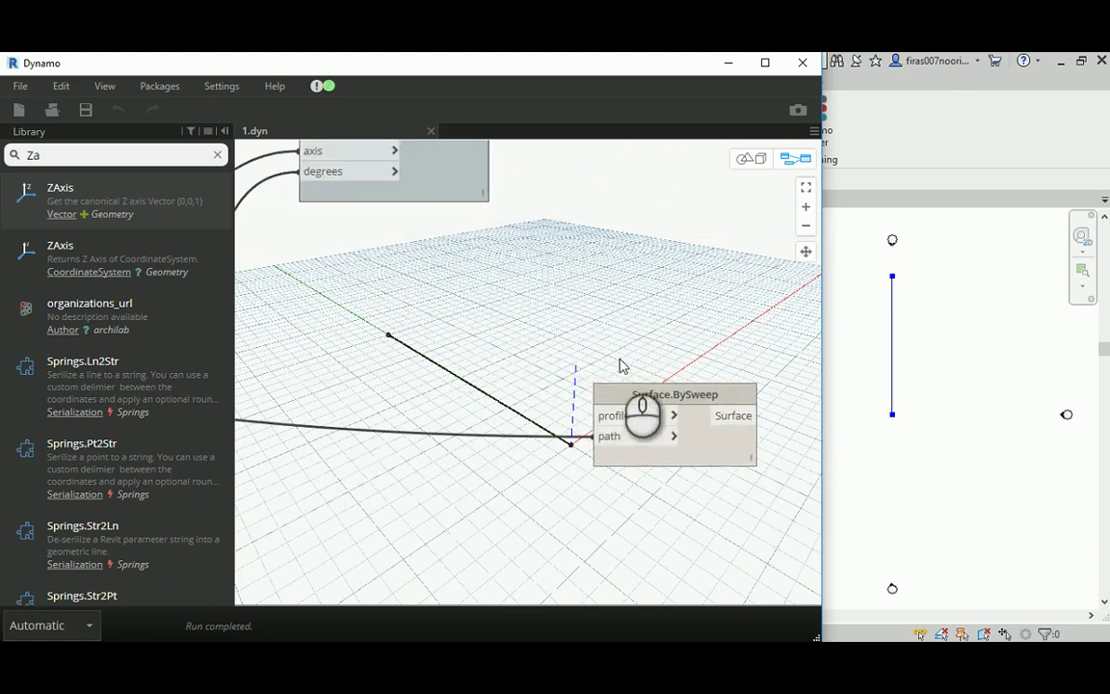
pyautogui.moveTo(636, 369); pyautogui.dragTo(520, 304, button='middle')
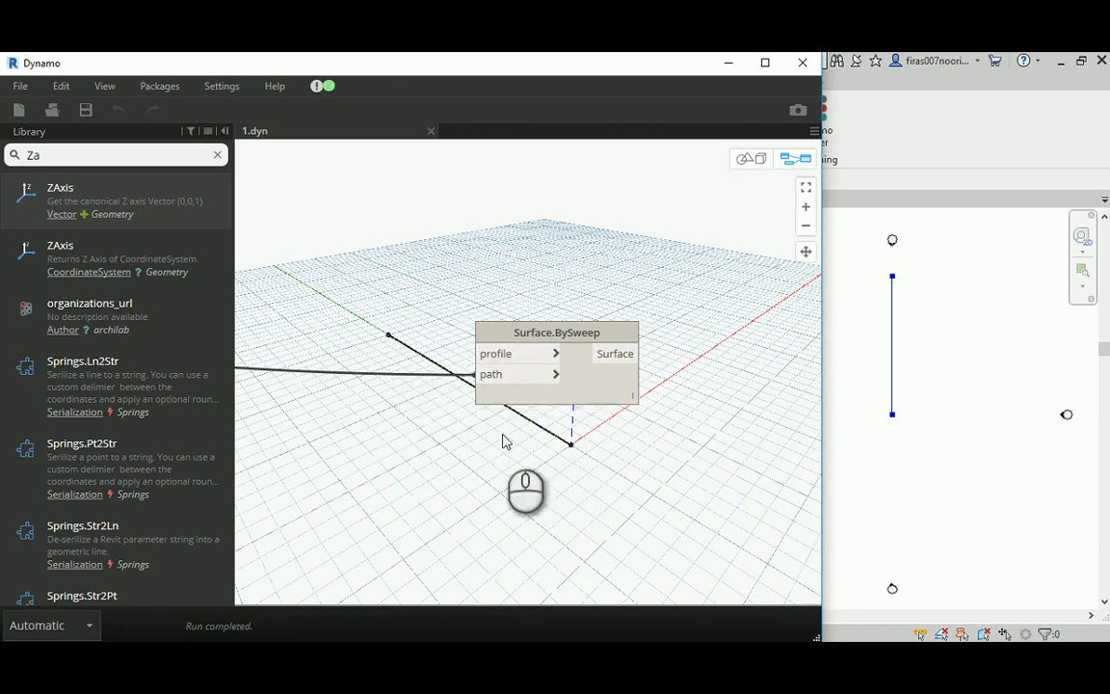
pyautogui.scroll(-8, 445, 310)
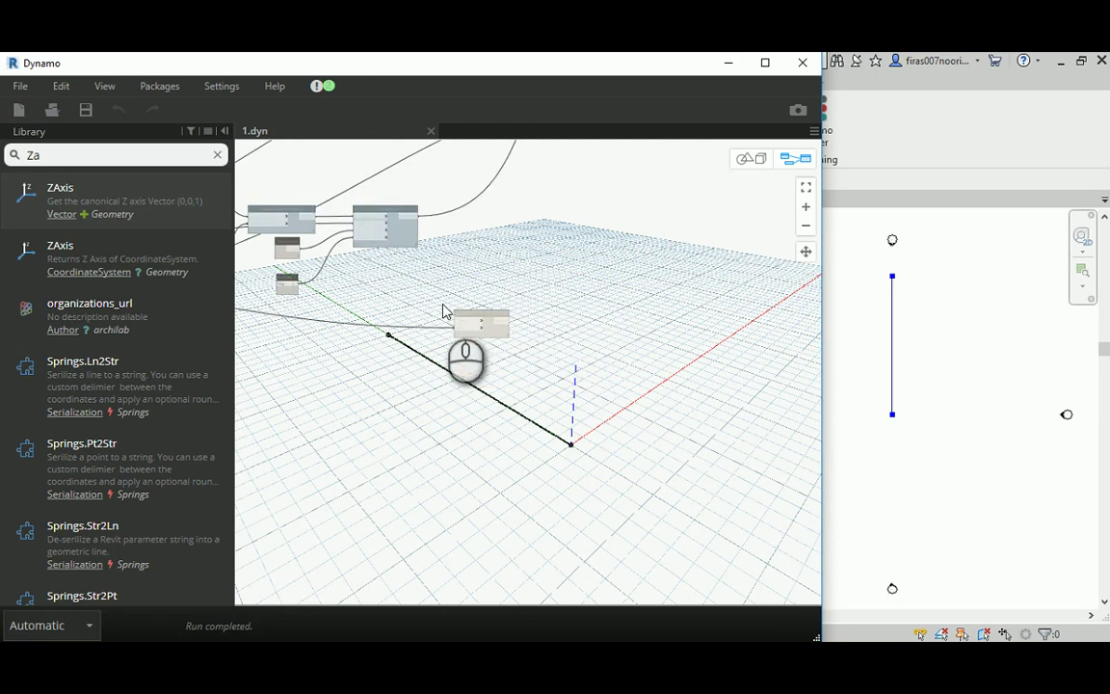
pyautogui.moveTo(330, 326); pyautogui.dragTo(703, 426, button='middle')
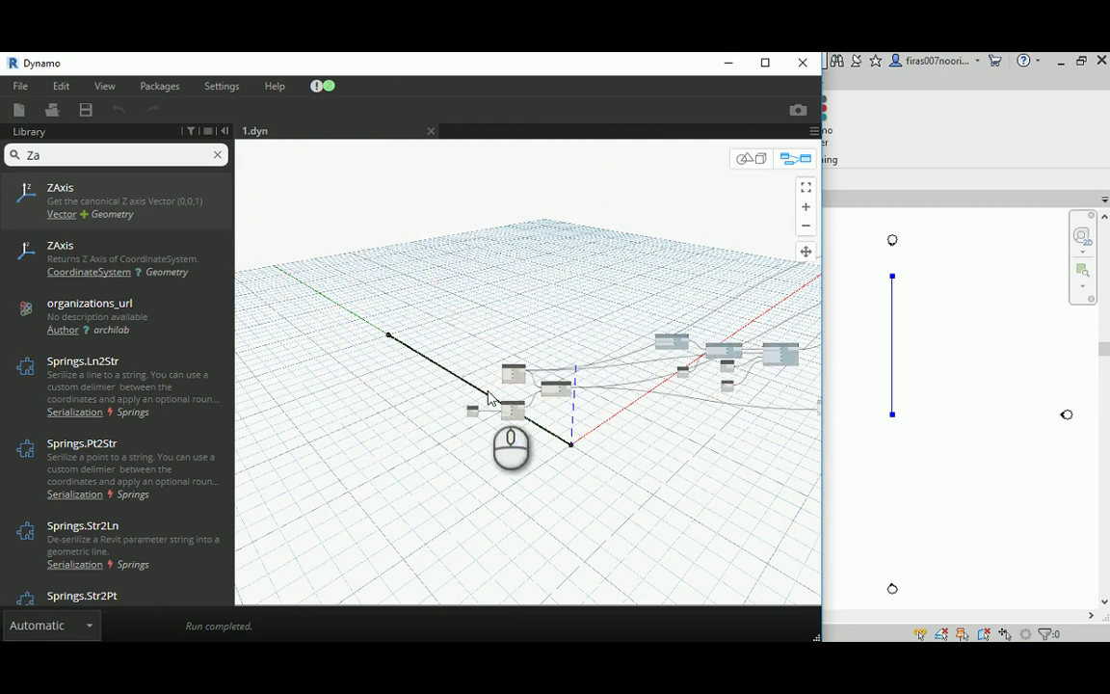
# - Select both Point.ByCoordinates nodes and the Line.ByStartPointEndPoint node in turn to identify their geometry in the 3D preview
pyautogui.scroll(5, 484, 395)
pyautogui.moveTo(484, 396); pyautogui.dragTo(536, 424, button='middle')
pyautogui.click(634, 330)
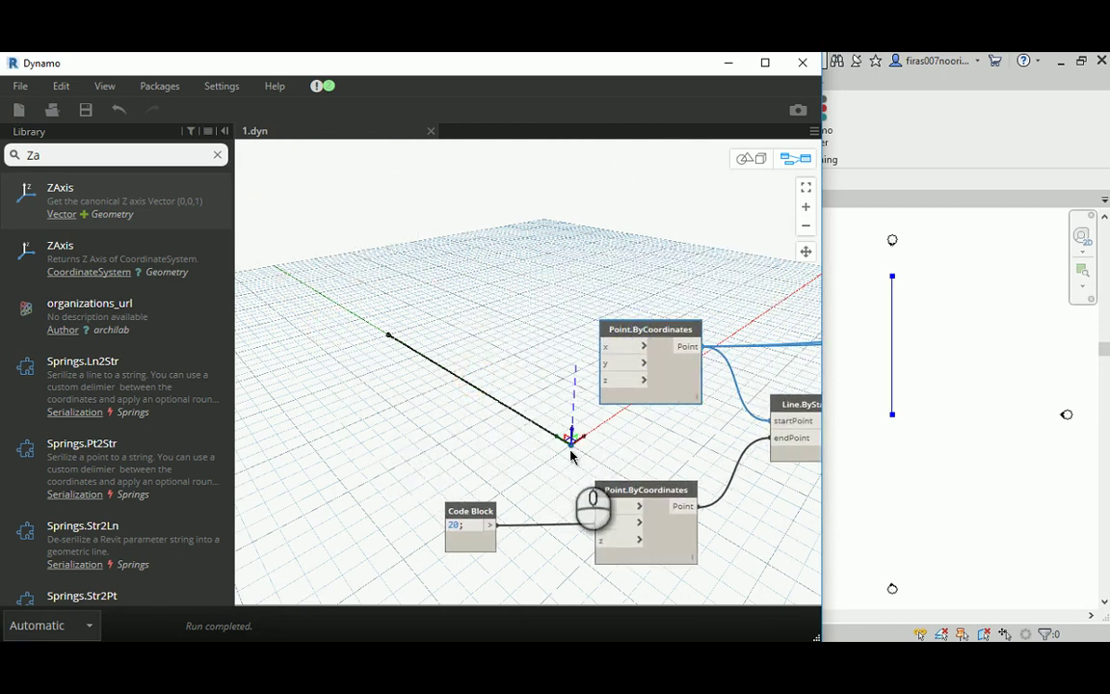
pyautogui.click(609, 493)
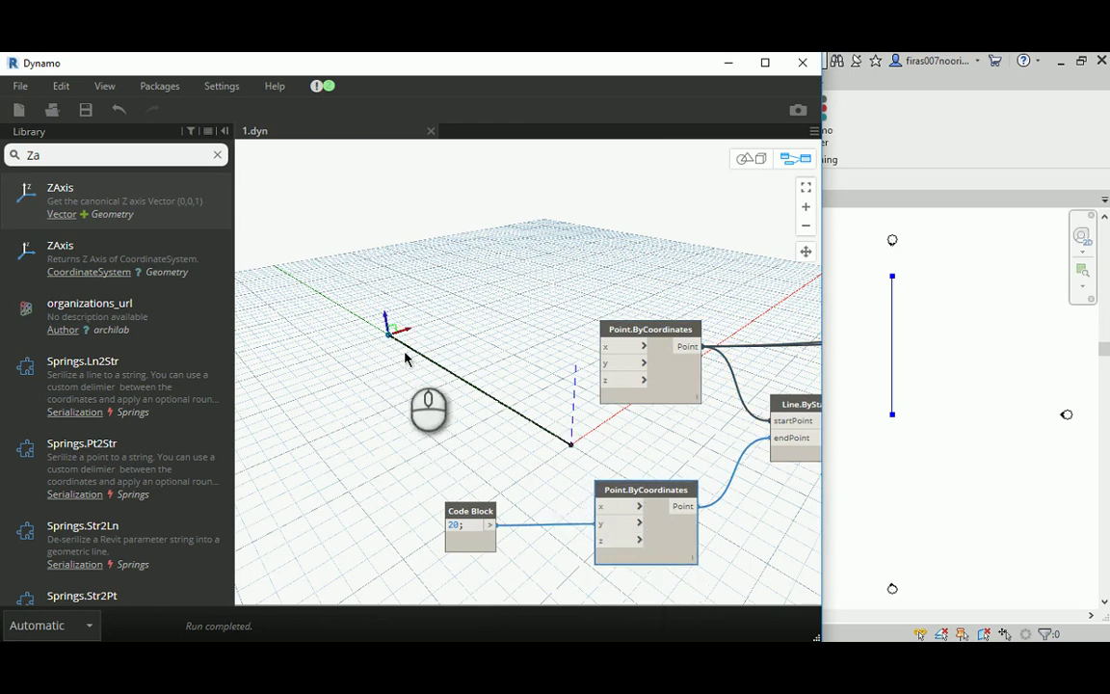
pyautogui.moveTo(591, 432); pyautogui.dragTo(483, 424, button='middle')
pyautogui.click(711, 402)
pyautogui.moveTo(686, 305); pyautogui.dragTo(388, 311, button='middle')
# - Examine the upper rotation and sweep nodes and the circle, polygon and Geometry.Rotate nodes that build the profile
pyautogui.scroll(-6, 412, 333)
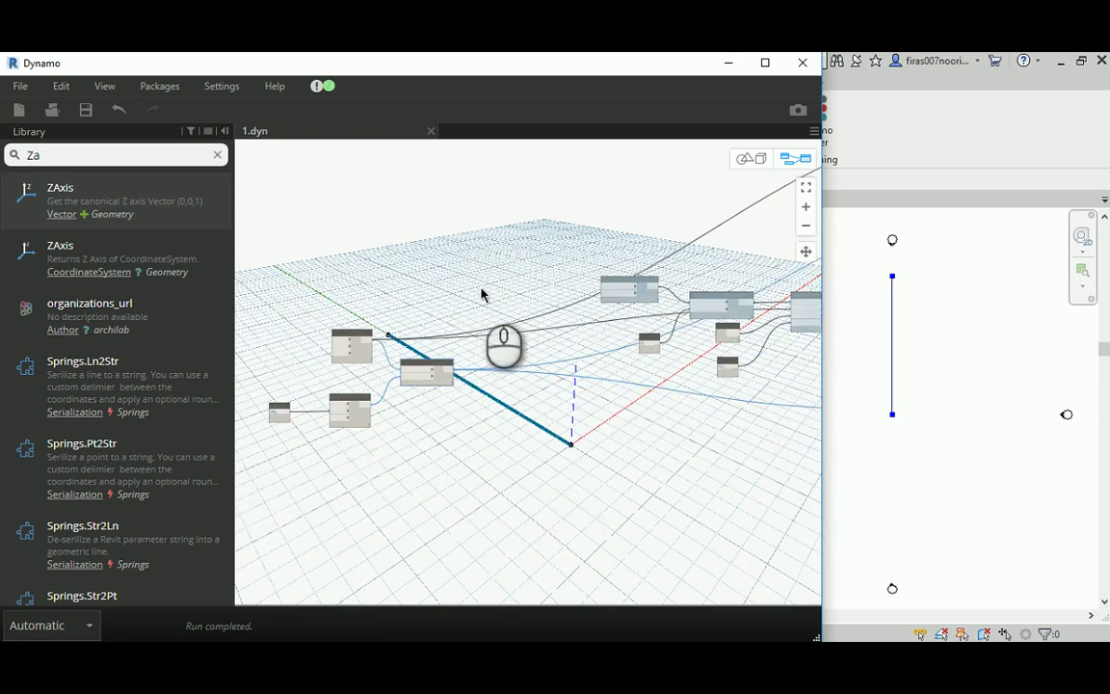
pyautogui.moveTo(513, 316); pyautogui.dragTo(475, 330, button='middle')
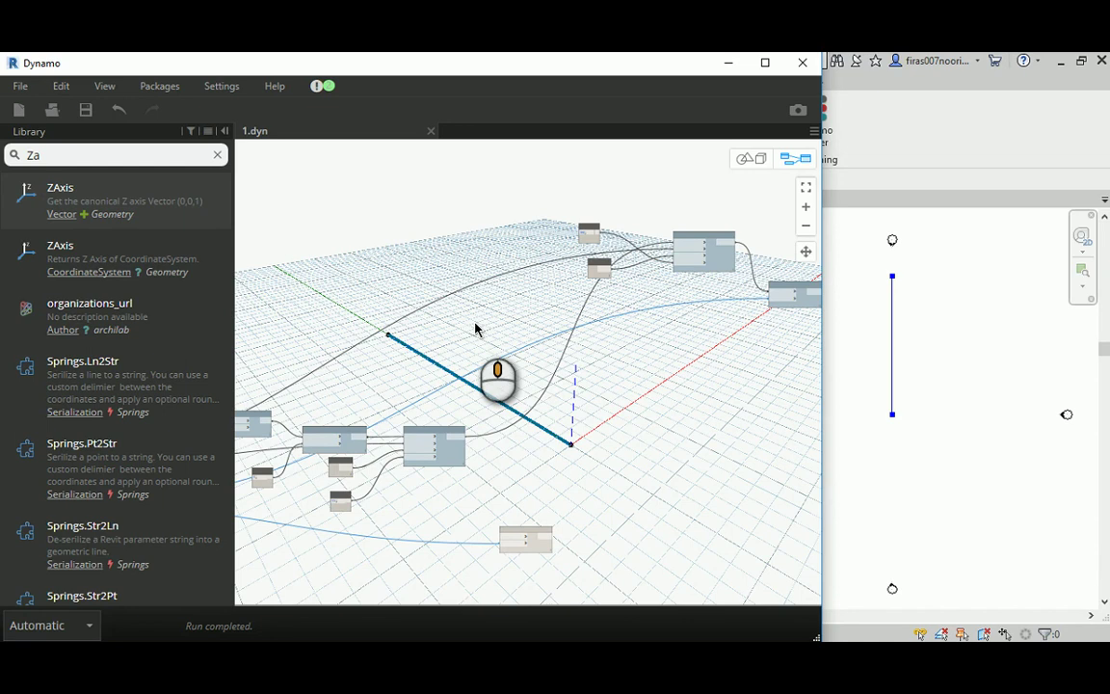
pyautogui.moveTo(472, 330); pyautogui.dragTo(362, 321, button='middle')
pyautogui.scroll(4, 659, 208)
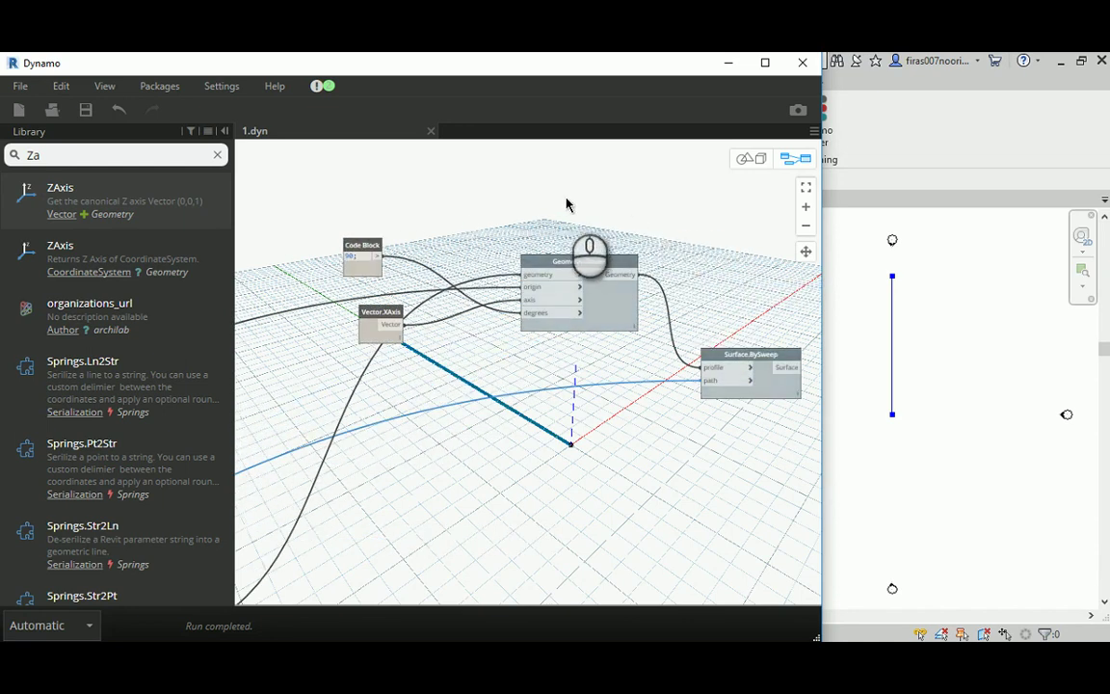
pyautogui.scroll(-6, 512, 228)
pyautogui.moveTo(399, 369); pyautogui.dragTo(612, 340, button='middle')
pyautogui.scroll(6, 438, 357)
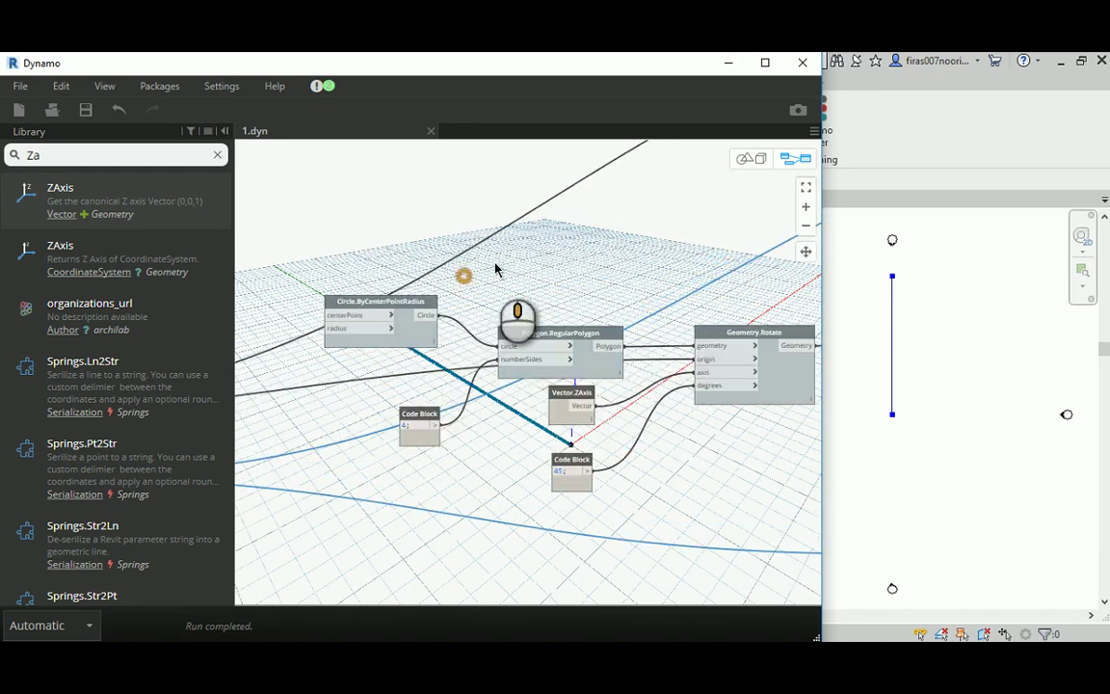
# - Turn on the preview of the Circle.ByCenterPointRadius node and check its inputs against the circle at the line's start point
pyautogui.moveTo(467, 275); pyautogui.dragTo(538, 260, button='middle')
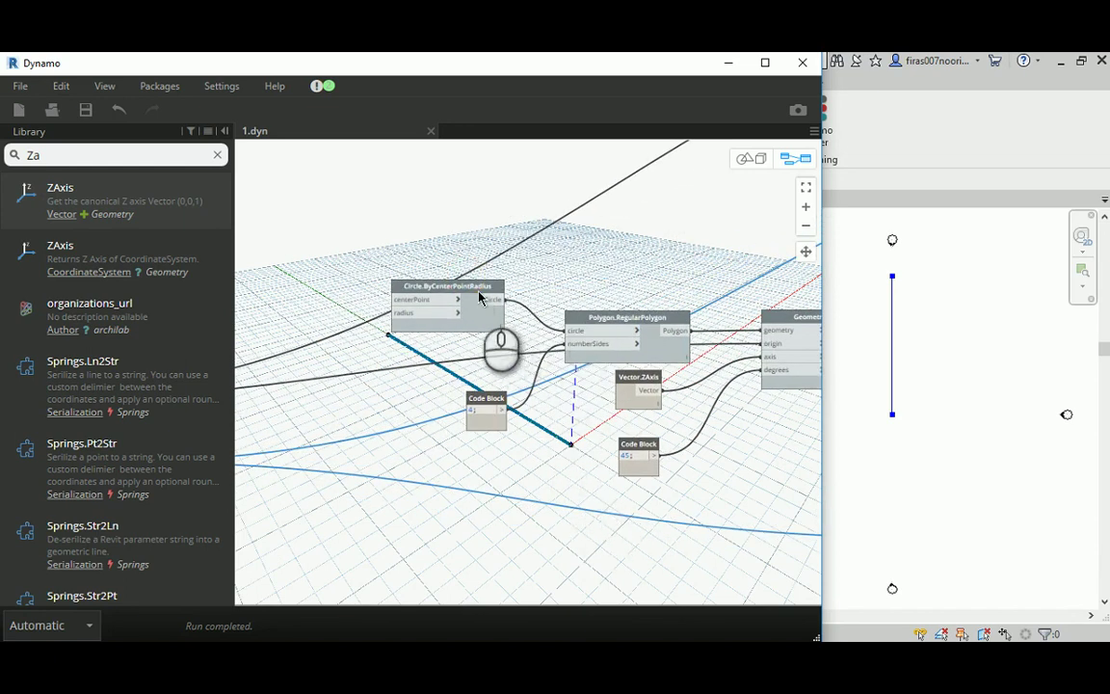
pyautogui.rightClick(477, 289)
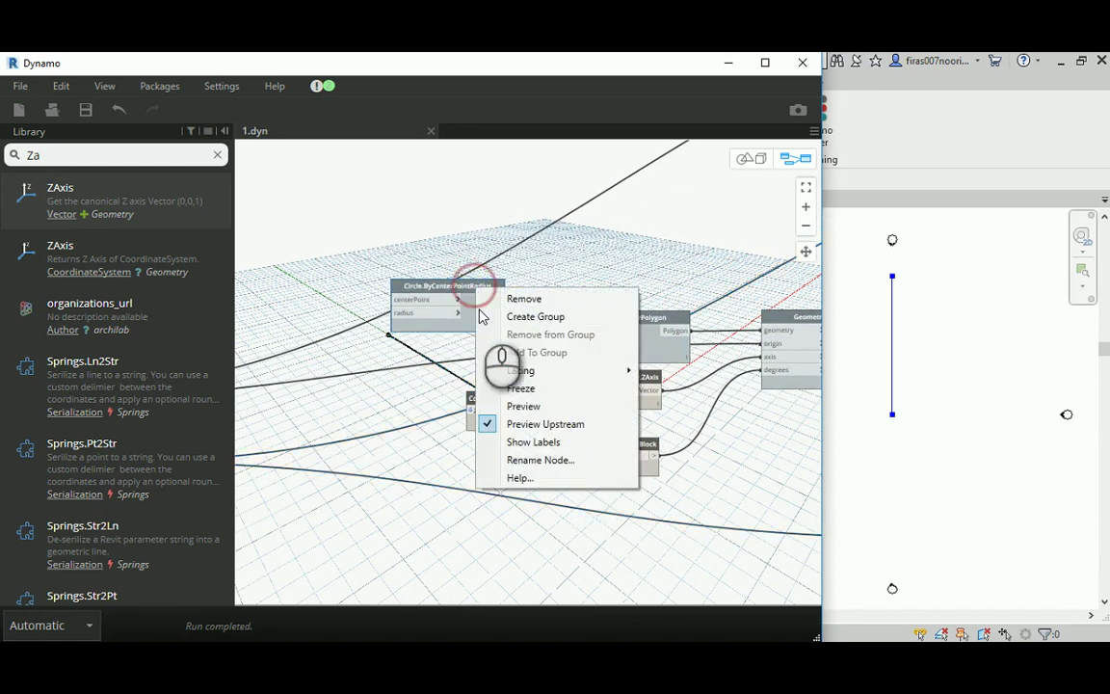
pyautogui.click(522, 406)
pyautogui.moveTo(684, 268); pyautogui.dragTo(594, 265, button='middle')
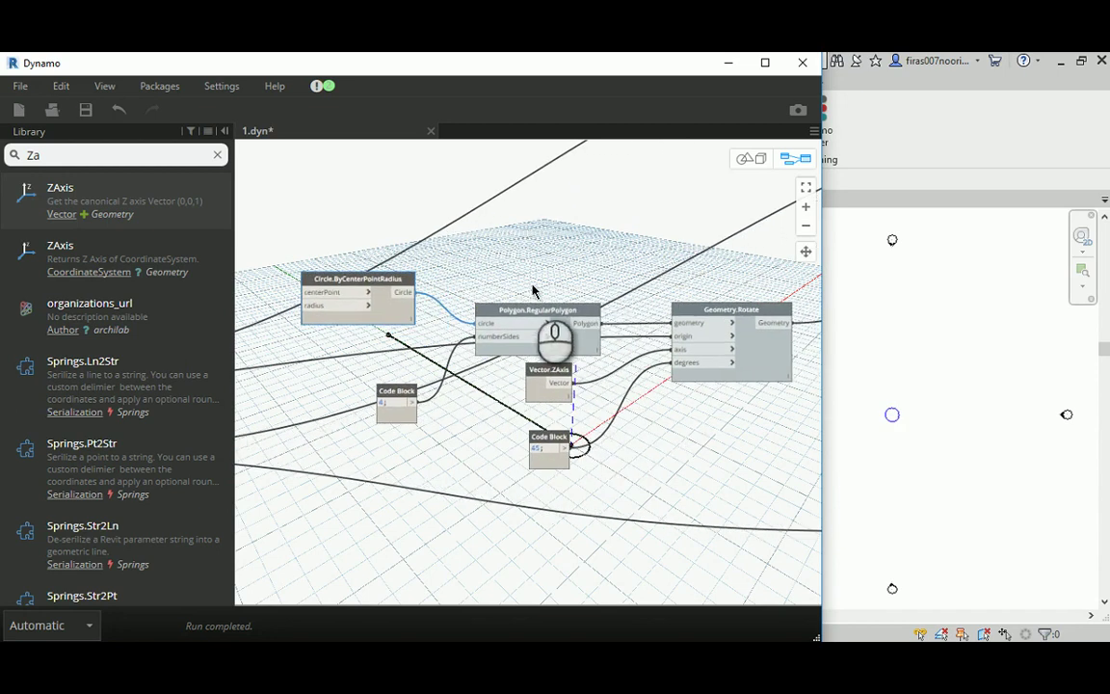
pyautogui.moveTo(474, 421); pyautogui.dragTo(541, 445, button='middle')
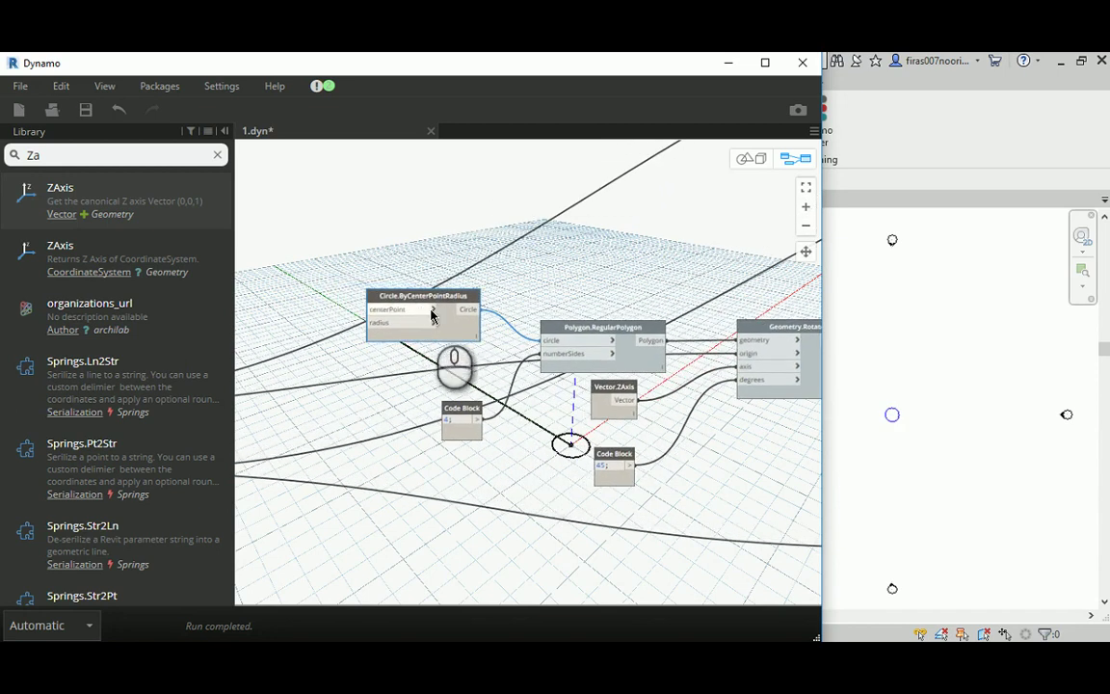
pyautogui.moveTo(394, 314)
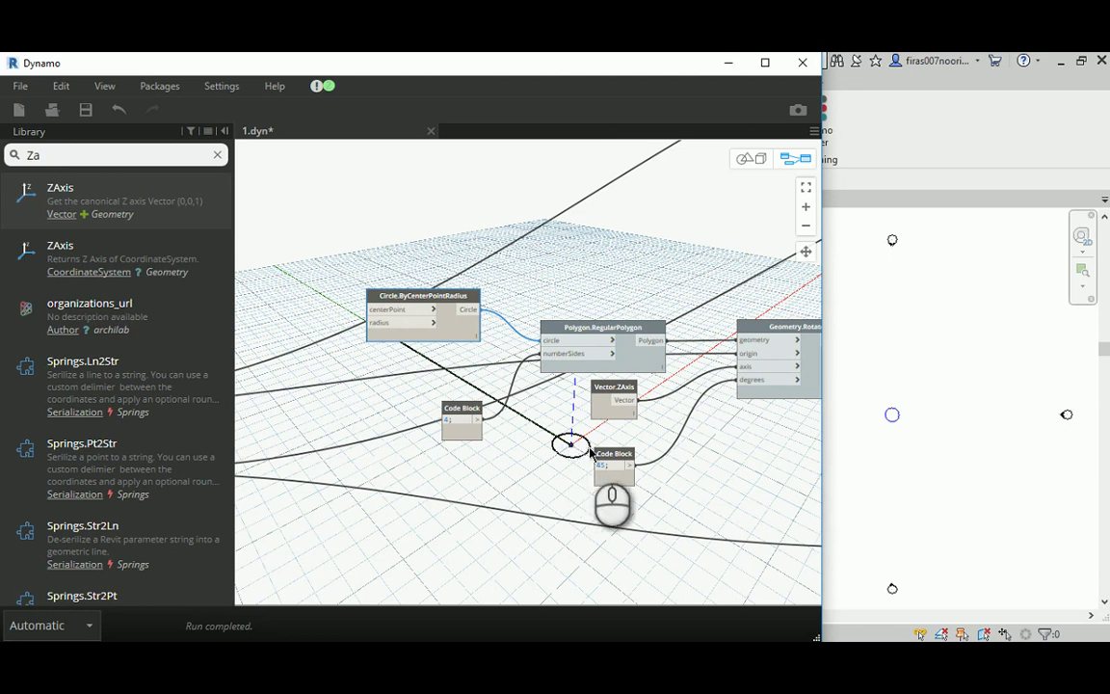
# - Turn on the previews of the Polygon.RegularPolygon node and the Geometry.Rotate node that uses the Z axis and 45 degrees
pyautogui.rightClick(570, 329)
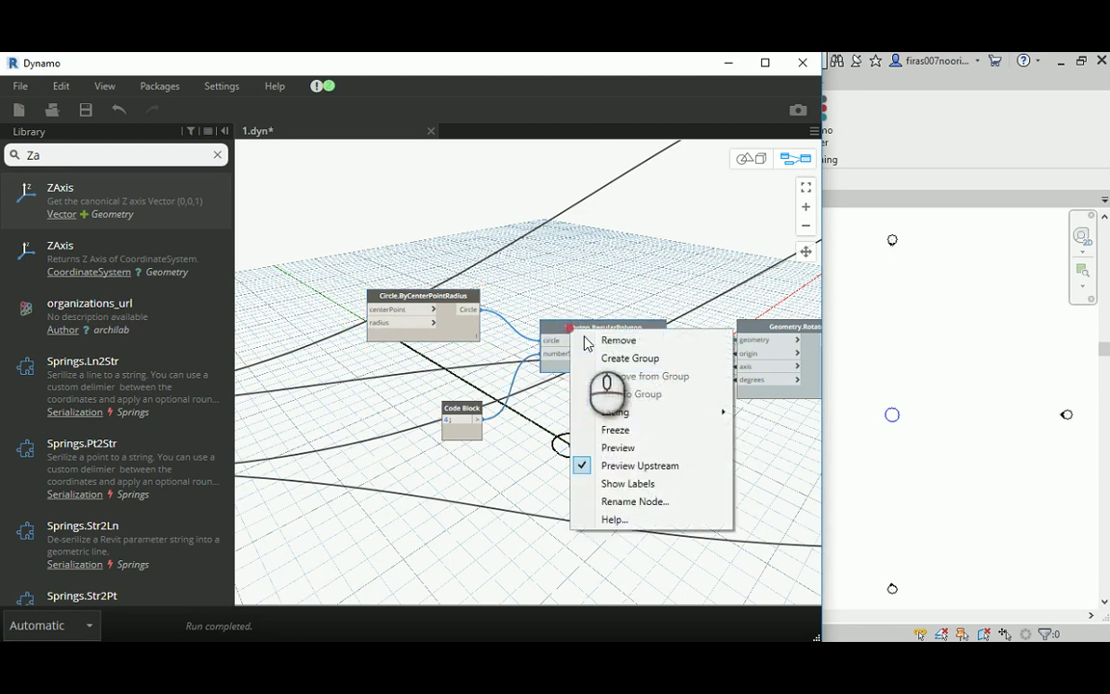
pyautogui.click(618, 450)
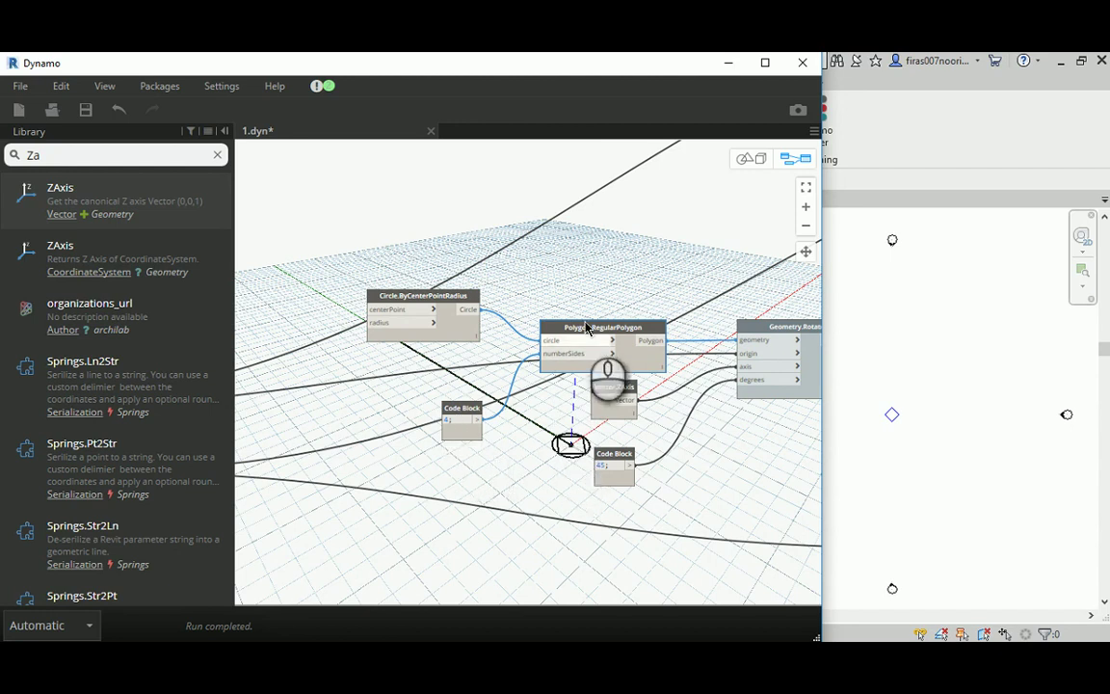
pyautogui.moveTo(638, 316); pyautogui.dragTo(580, 292, button='middle')
pyautogui.moveTo(640, 385); pyautogui.dragTo(574, 446, button='middle')
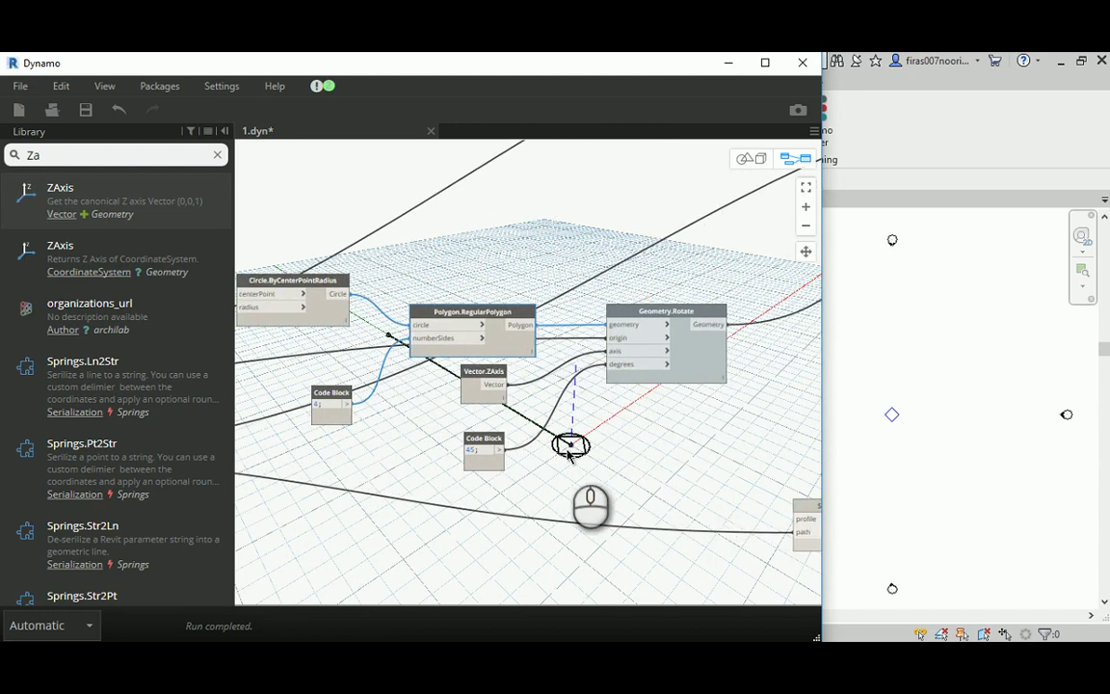
pyautogui.rightClick(656, 315)
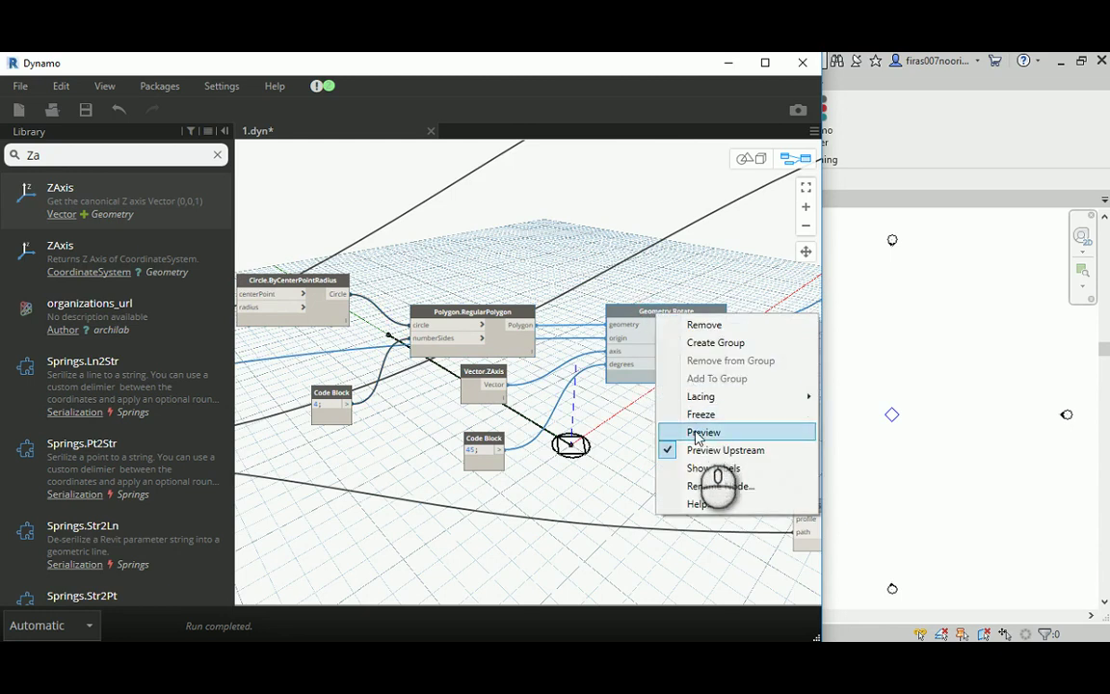
pyautogui.click(701, 433)
# - Turn off the previews of the Polygon.RegularPolygon and Circle.ByCenterPointRadius nodes, keeping only the rotated square displayed
pyautogui.scroll(5, 570, 444)
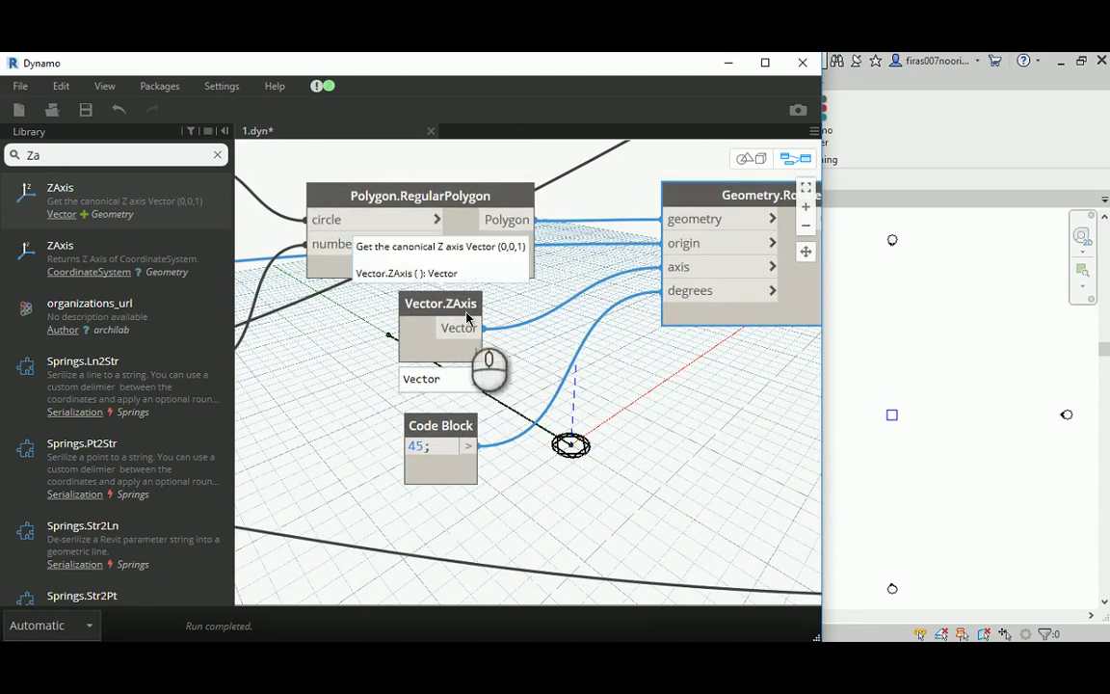
pyautogui.rightClick(433, 192)
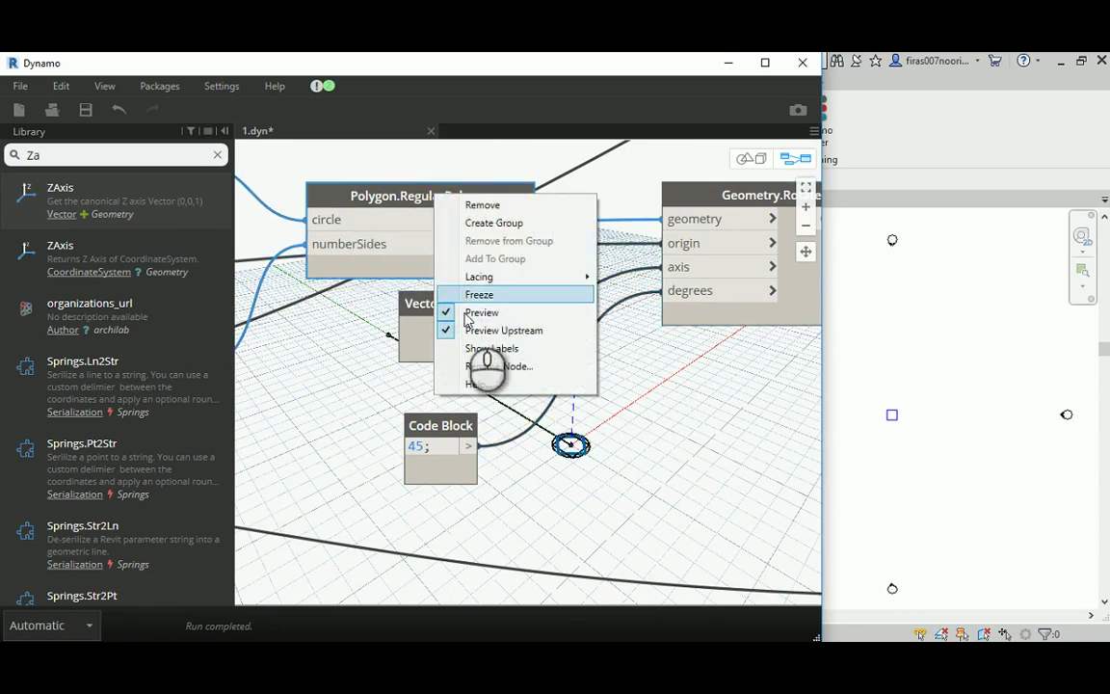
pyautogui.click(482, 312)
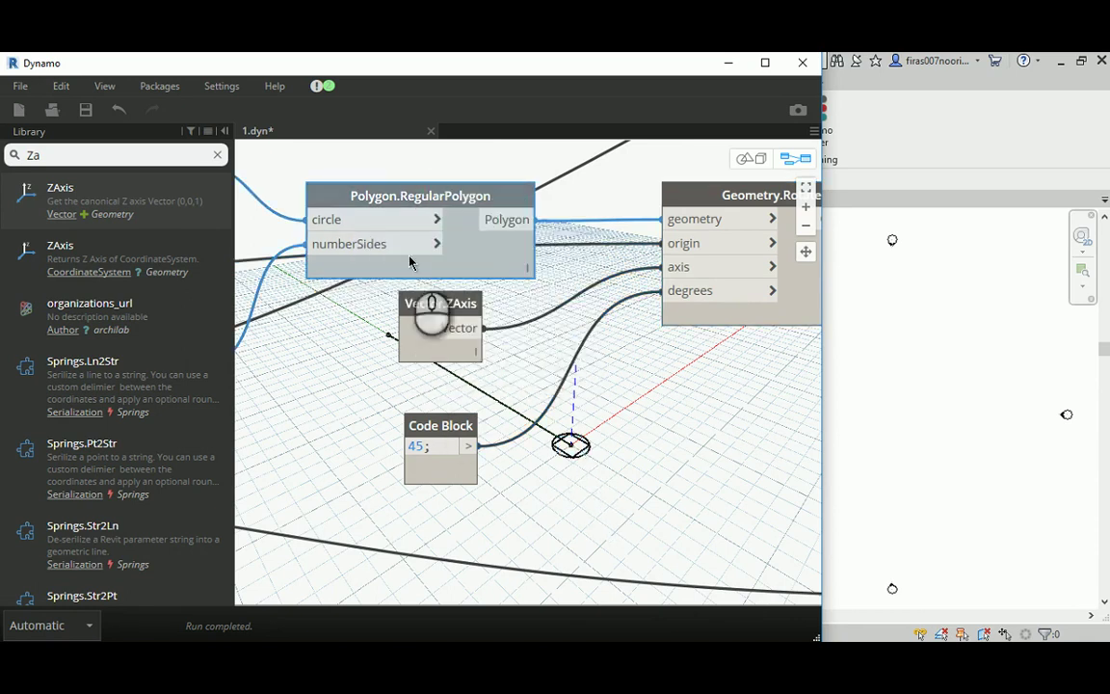
pyautogui.moveTo(344, 332); pyautogui.dragTo(671, 471, button='middle')
pyautogui.rightClick(475, 280)
pyautogui.click(508, 396)
# - Try to sweep the flat rotated square by connecting the 45-degree Geometry.Rotate output to the lower Surface.BySweep profile input
pyautogui.moveTo(500, 450); pyautogui.dragTo(237, 388, button='middle')
pyautogui.moveTo(693, 460); pyautogui.dragTo(424, 431, button='middle')
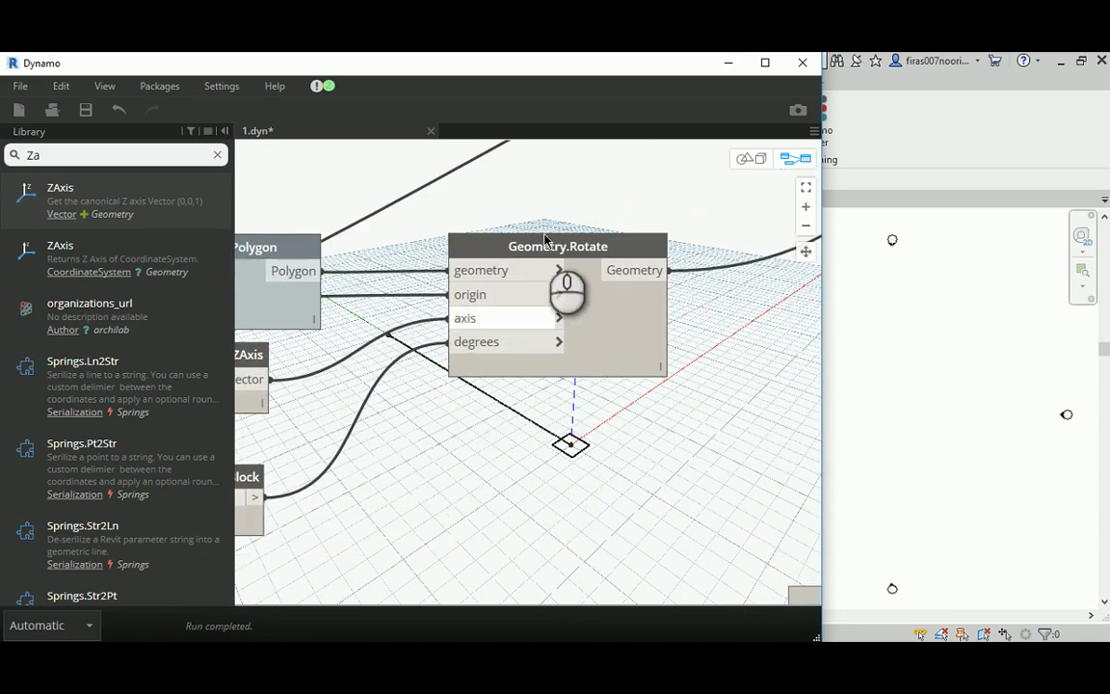
pyautogui.scroll(-3, 761, 385)
pyautogui.moveTo(763, 374); pyautogui.dragTo(570, 334, button='middle')
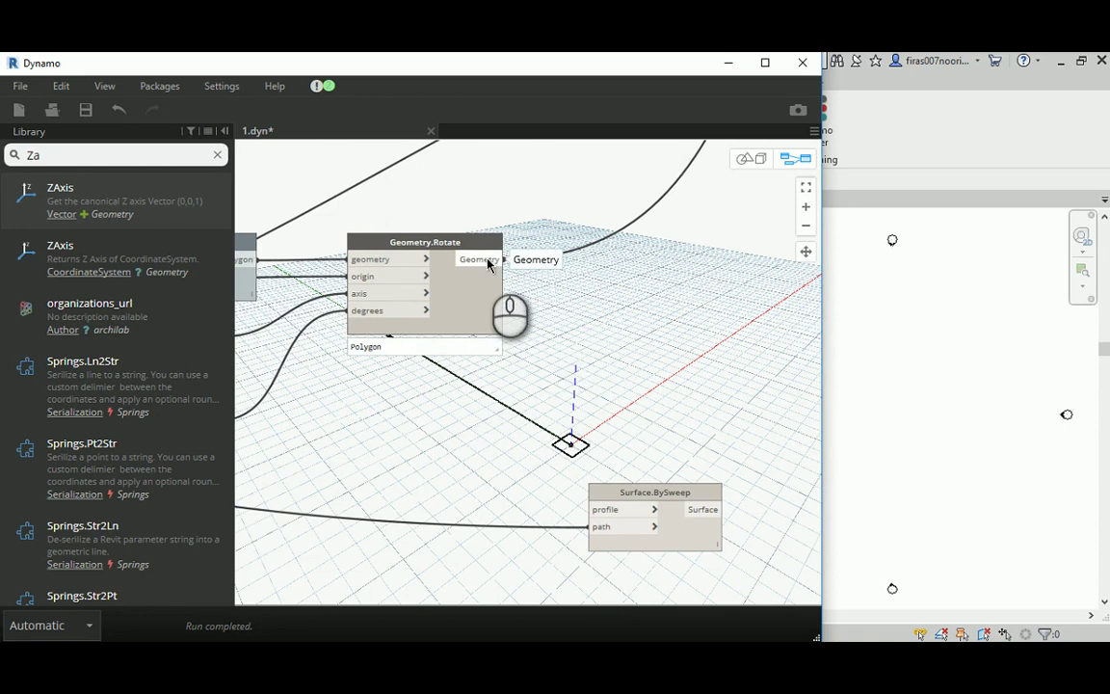
pyautogui.click(476, 259)
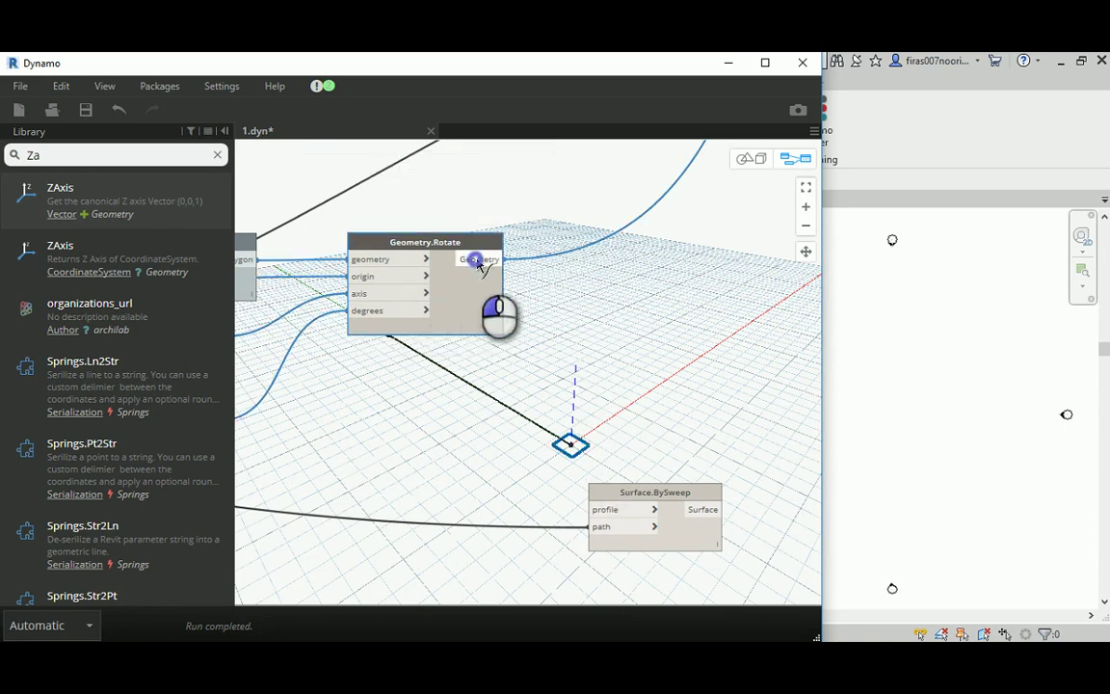
pyautogui.click(607, 510)
pyautogui.click(607, 513)
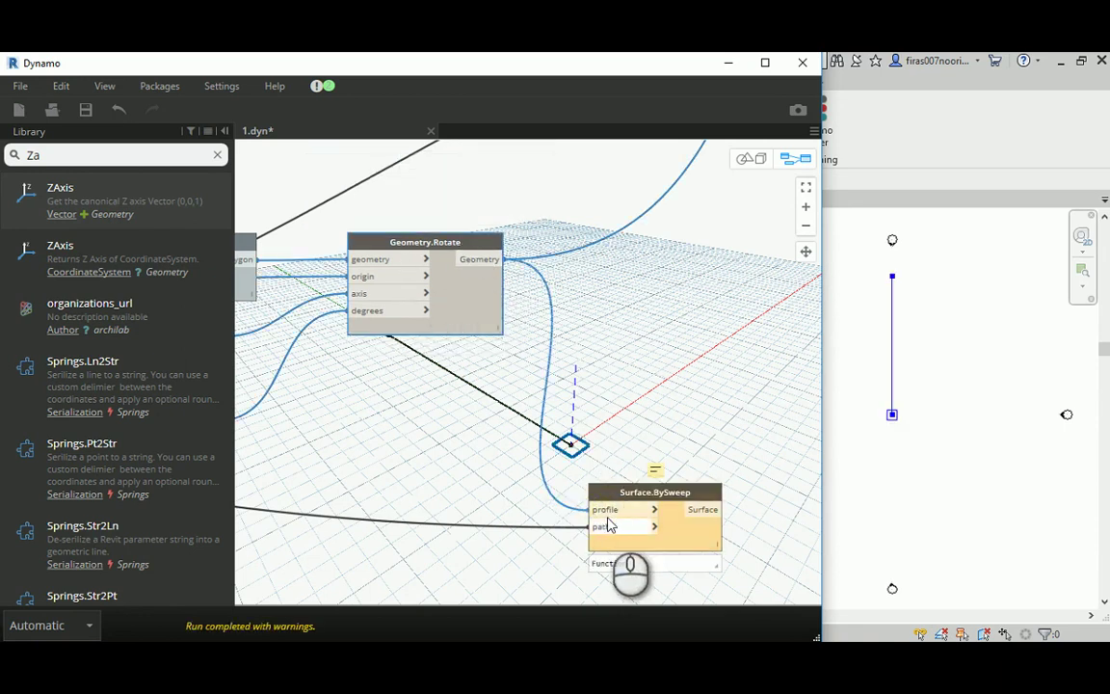
pyautogui.click(630, 494)
# - Trace the path connection from the line node to Surface.BySweep and compare the square's orientation with the path
pyautogui.scroll(-1, 466, 456)
pyautogui.moveTo(465, 456); pyautogui.dragTo(792, 453, button='middle')
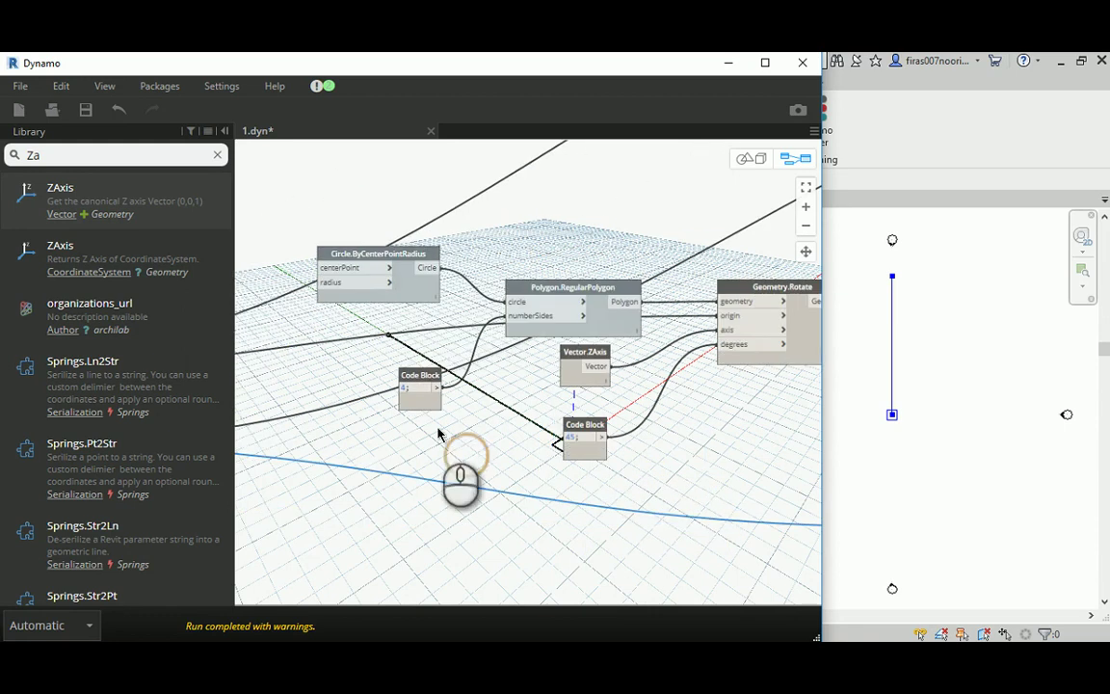
pyautogui.moveTo(417, 429); pyautogui.dragTo(694, 467, button='middle')
pyautogui.moveTo(429, 453); pyautogui.dragTo(548, 435, button='middle')
pyautogui.scroll(-2, 483, 471)
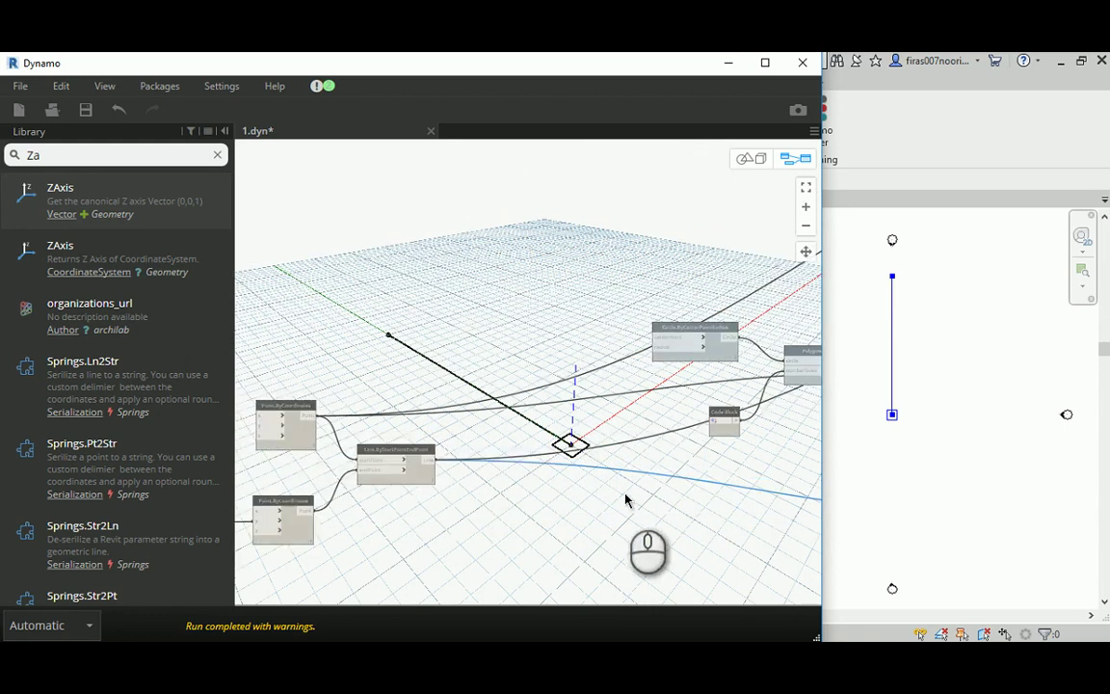
pyautogui.moveTo(675, 503); pyautogui.dragTo(318, 439, button='middle')
pyautogui.moveTo(553, 472); pyautogui.dragTo(415, 463, button='middle')
pyautogui.scroll(5, 554, 435)
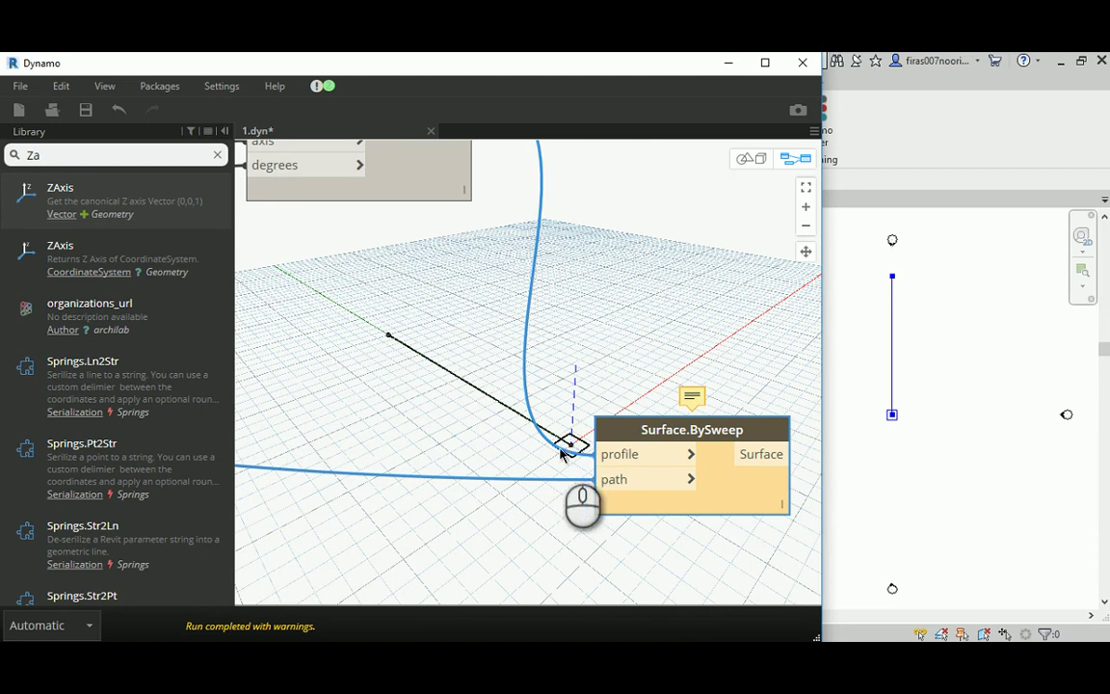
# - Disconnect the profile input of the lower Surface.BySweep node and turn off the preview of the 45-degree Geometry.Rotate node
pyautogui.click(604, 454)
pyautogui.click(557, 389)
pyautogui.moveTo(439, 362); pyautogui.dragTo(556, 460, button='middle')
pyautogui.scroll(-3, 556, 461)
pyautogui.rightClick(498, 252)
pyautogui.click(524, 369)
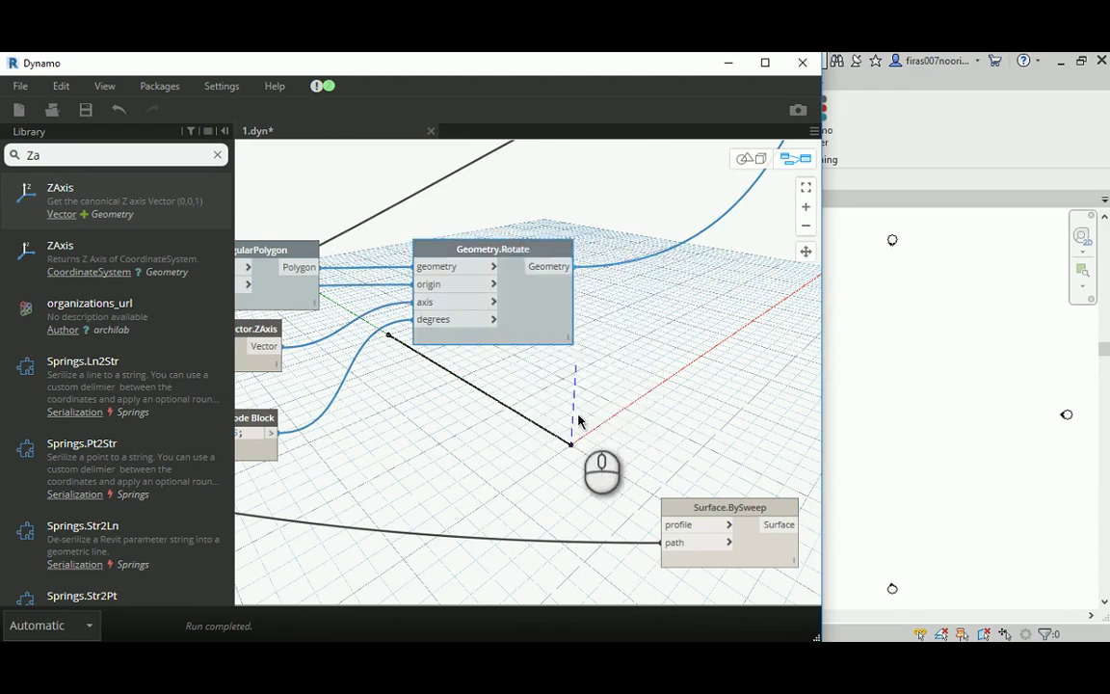
pyautogui.scroll(-3, 578, 421)
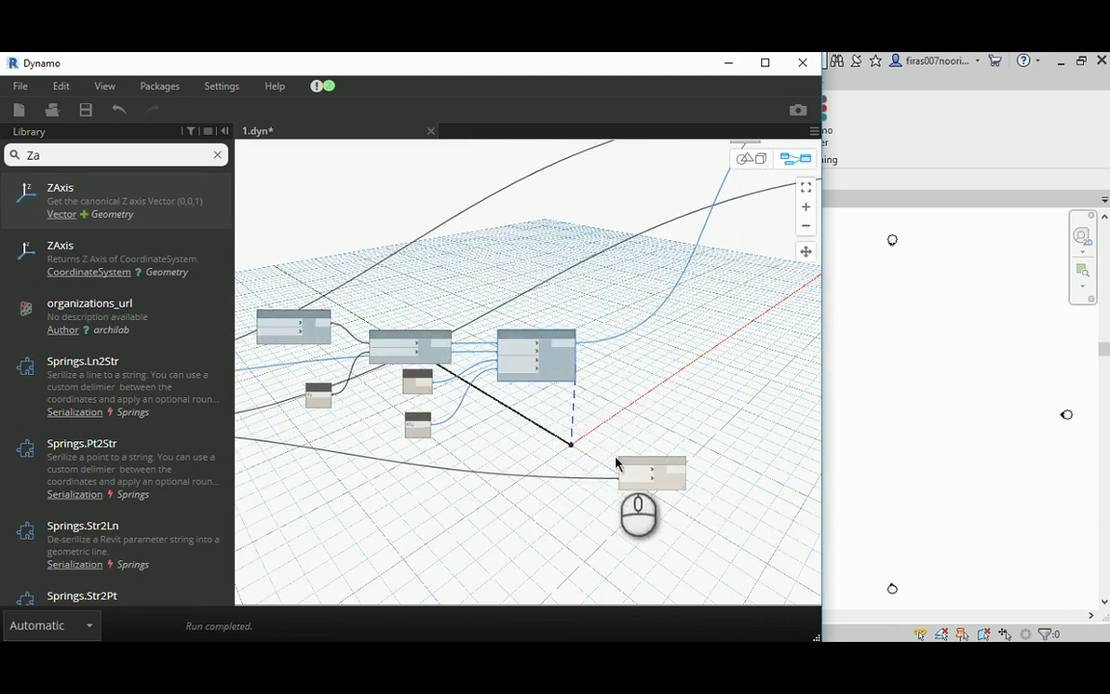
# - Turn on the preview of the 90-degree Geometry.Rotate node that stands the square upright about the X axis
pyautogui.moveTo(626, 395)
pyautogui.mouseDown(button='right')
pyautogui.moveTo(645, 377)
pyautogui.moveTo(466, 520)
pyautogui.moveTo(525, 439)
pyautogui.mouseUp(button='right')
pyautogui.scroll(5, 525, 439)
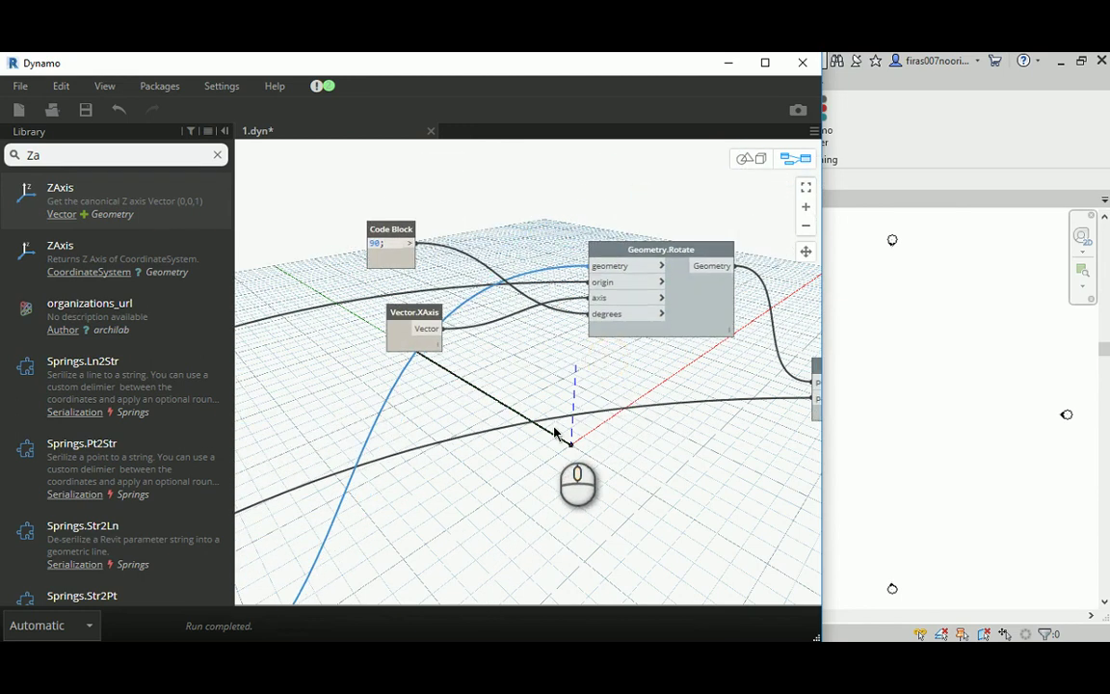
pyautogui.rightClick(636, 247)
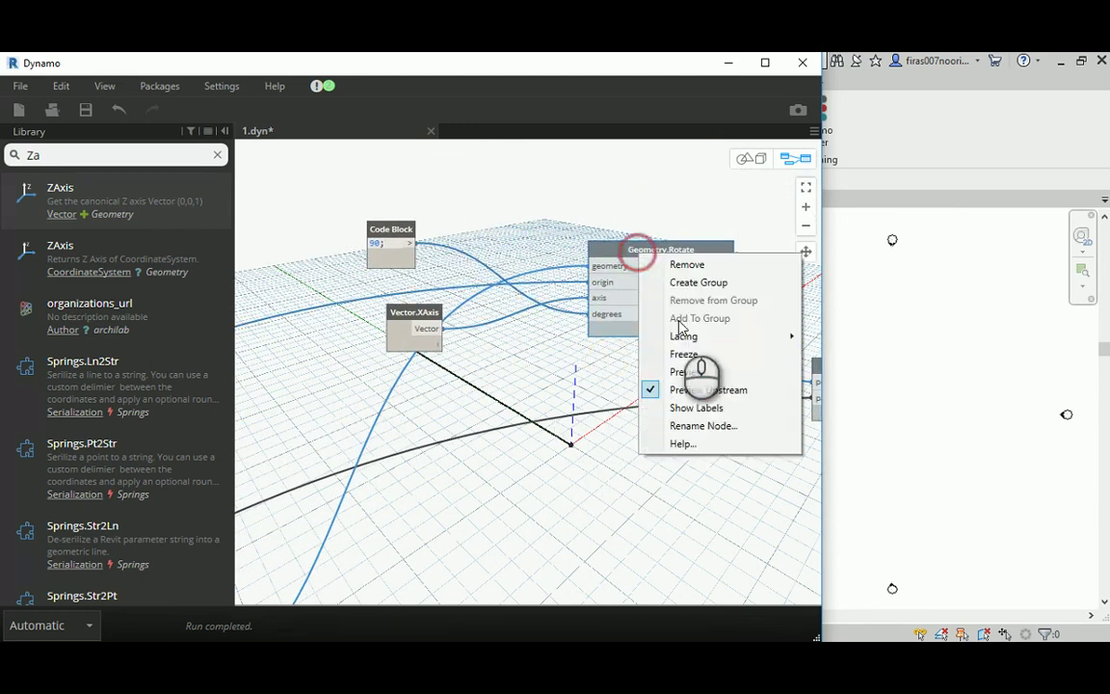
pyautogui.click(686, 372)
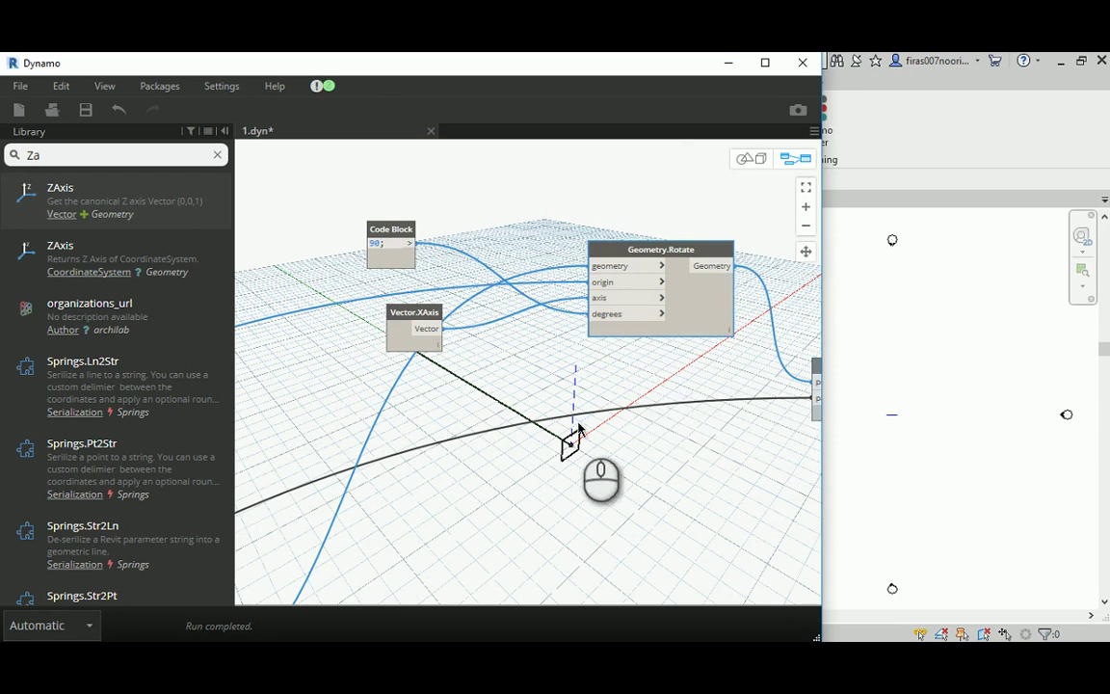
pyautogui.moveTo(491, 377); pyautogui.dragTo(508, 338, button='middle')
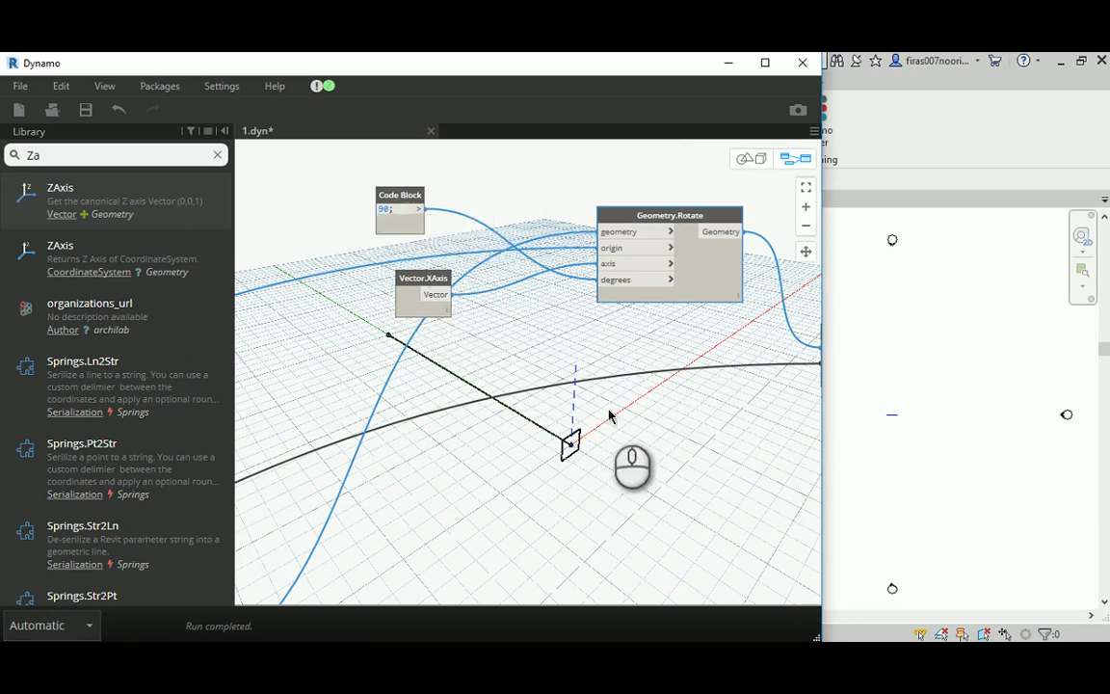
# - Turn on the preview of the Surface.BySweep node fed by the 90-degree Geometry.Rotate output
pyautogui.moveTo(688, 377); pyautogui.dragTo(618, 316, button='middle')
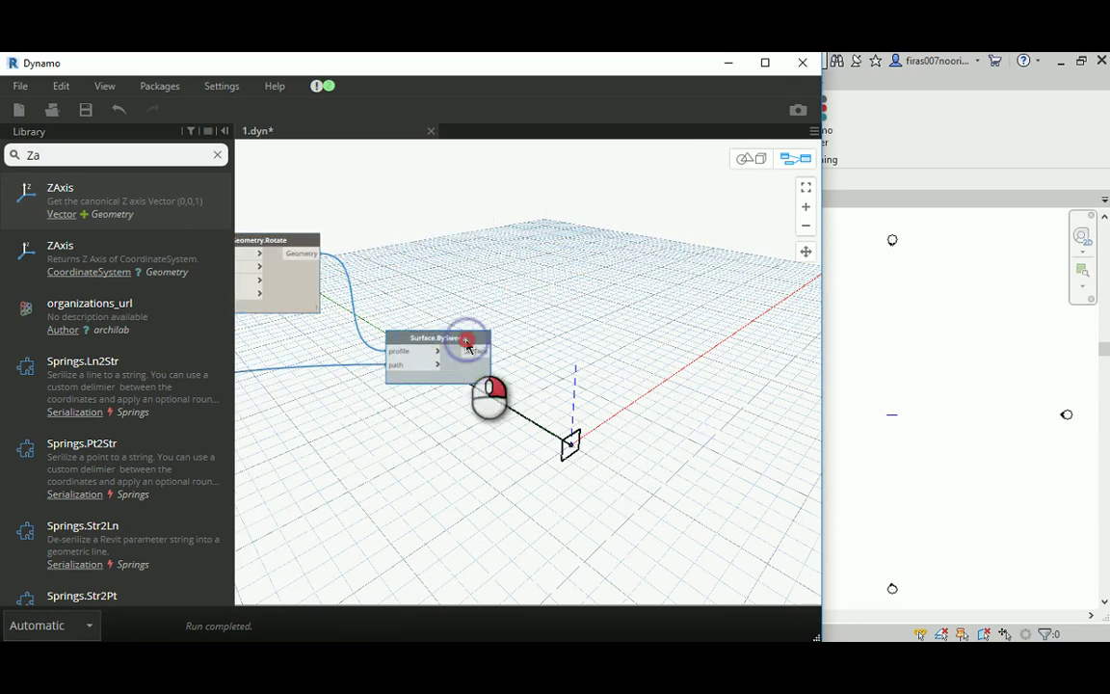
pyautogui.rightClick(466, 344)
pyautogui.click(513, 459)
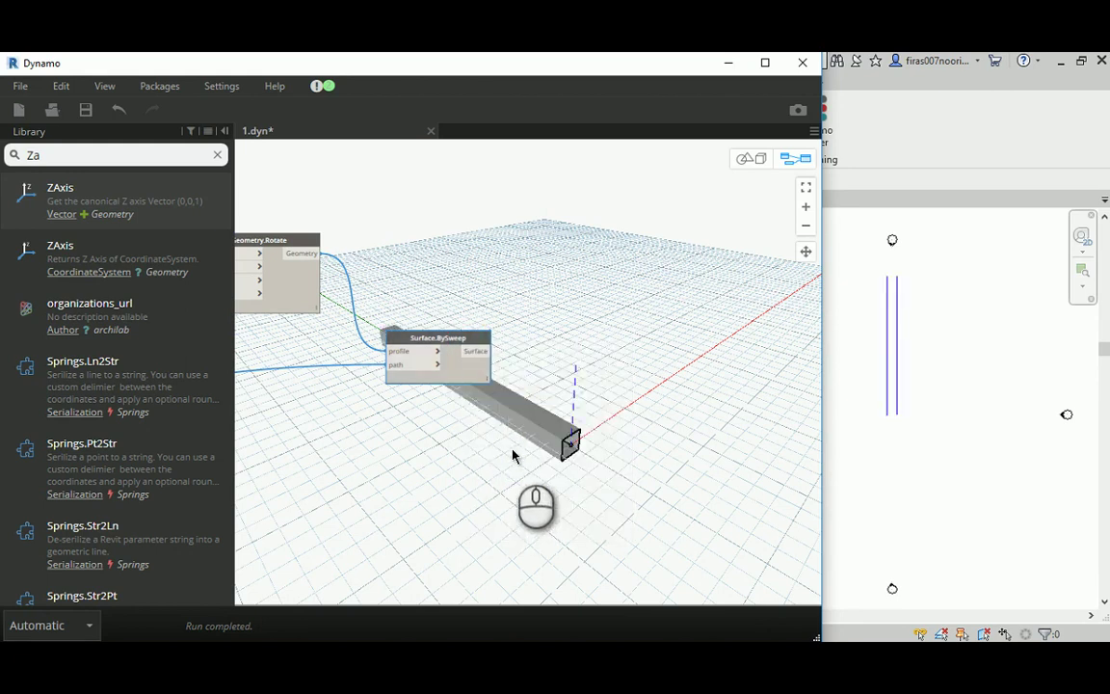
# - Examine the square sweep along the straight line in the 3D preview, then return to the node graph
pyautogui.click(753, 158)
pyautogui.moveTo(528, 386)
pyautogui.mouseDown()
pyautogui.moveTo(557, 396)
pyautogui.moveTo(547, 389)
pyautogui.mouseUp()
pyautogui.moveTo(546, 389)
pyautogui.mouseDown(button='right')
pyautogui.moveTo(452, 332)
pyautogui.moveTo(550, 381)
pyautogui.mouseUp(button='right')
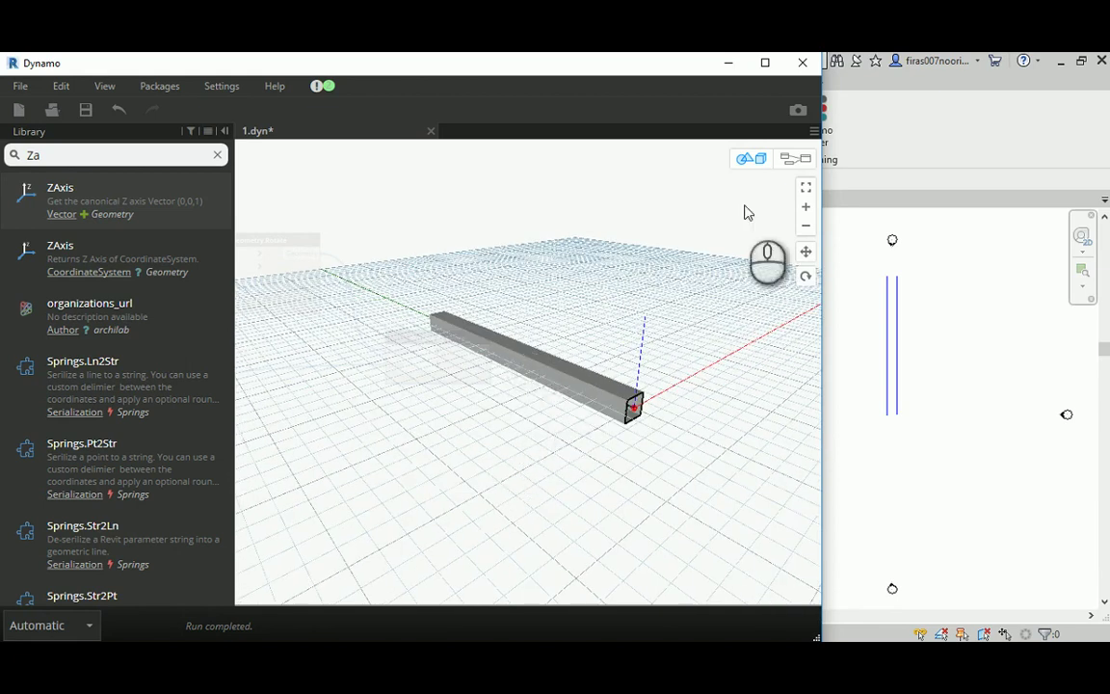
pyautogui.click(794, 158)
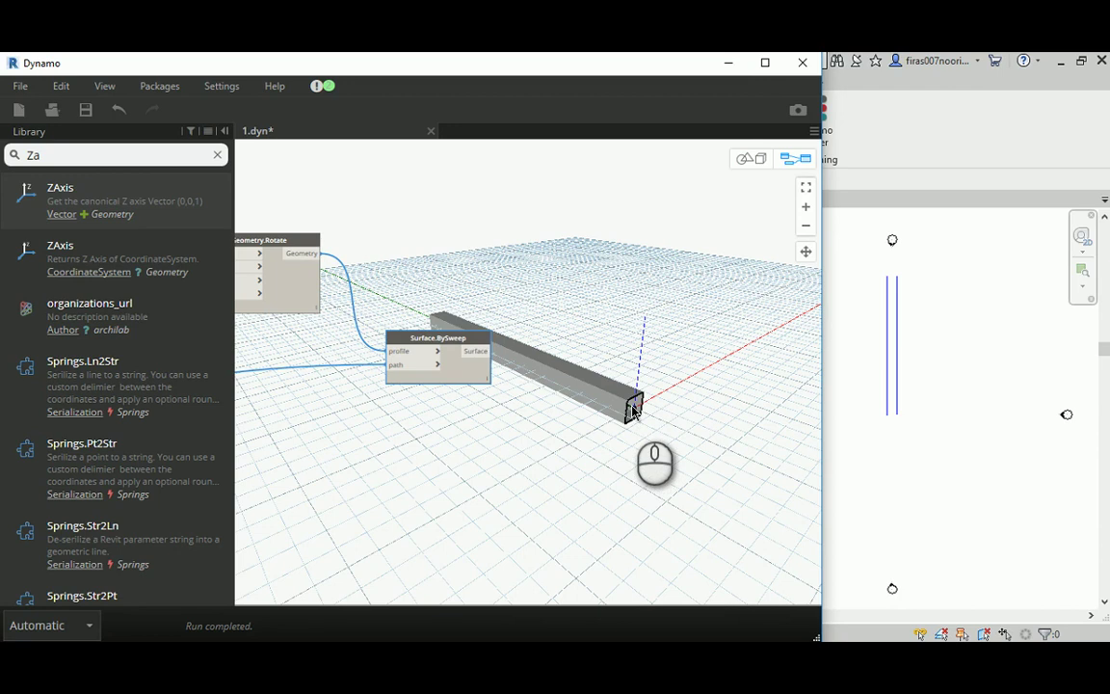
pyautogui.scroll(-5, 569, 322)
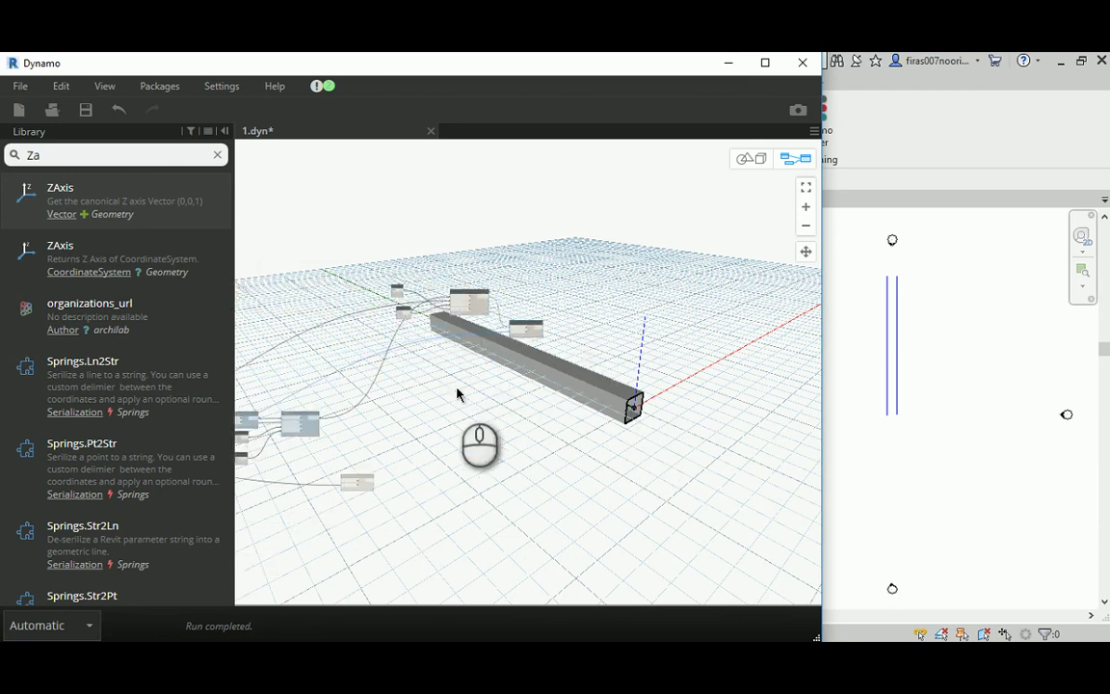
pyautogui.moveTo(451, 391); pyautogui.dragTo(541, 376, button='middle')
pyautogui.scroll(4, 644, 314)
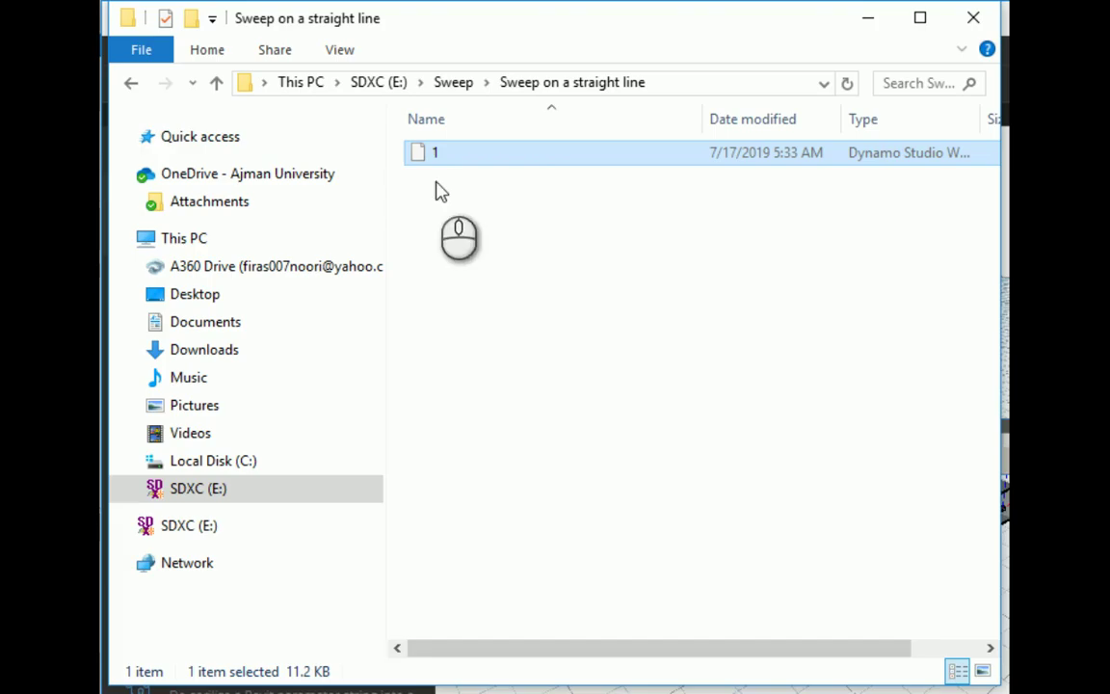
# - In File Explorer, locate and select Dynamo file 1 in the "Sweep on a three point curve" folder, then minimize the window
pyautogui.click(131, 83)
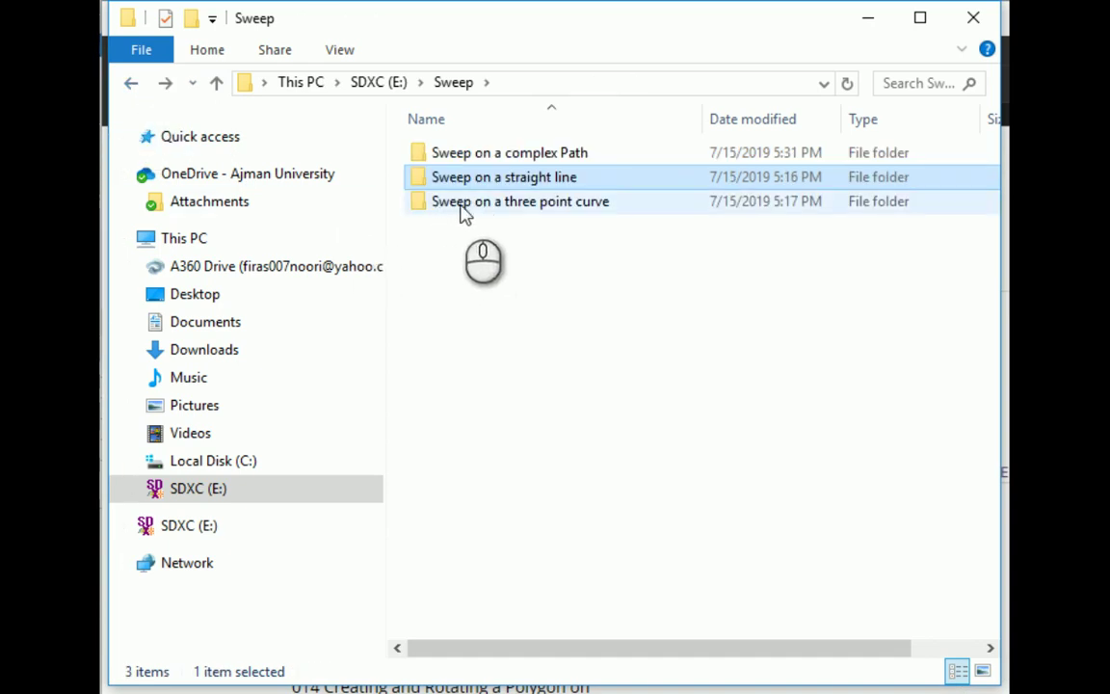
pyautogui.doubleClick(569, 210)
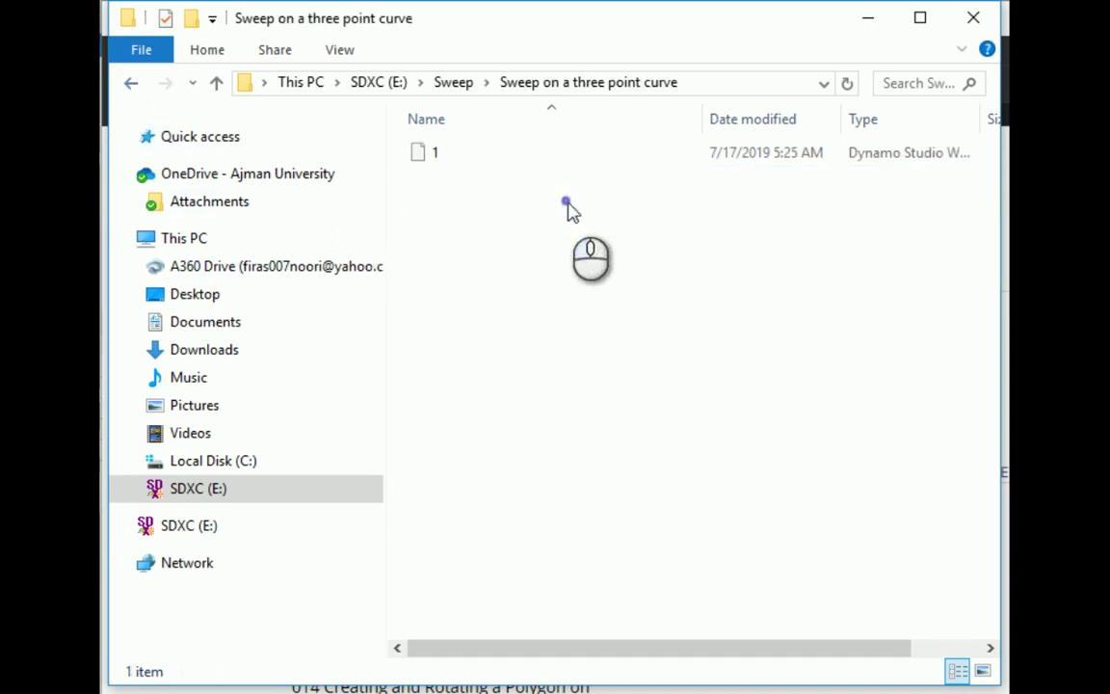
pyautogui.click(424, 155)
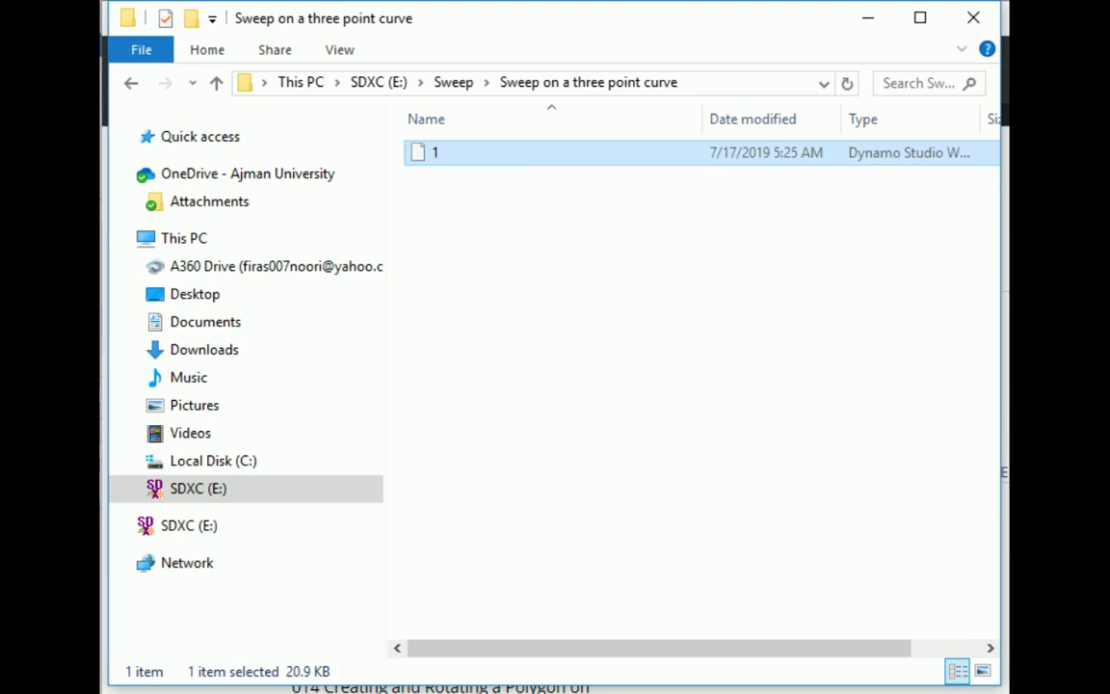
pyautogui.click(874, 27)
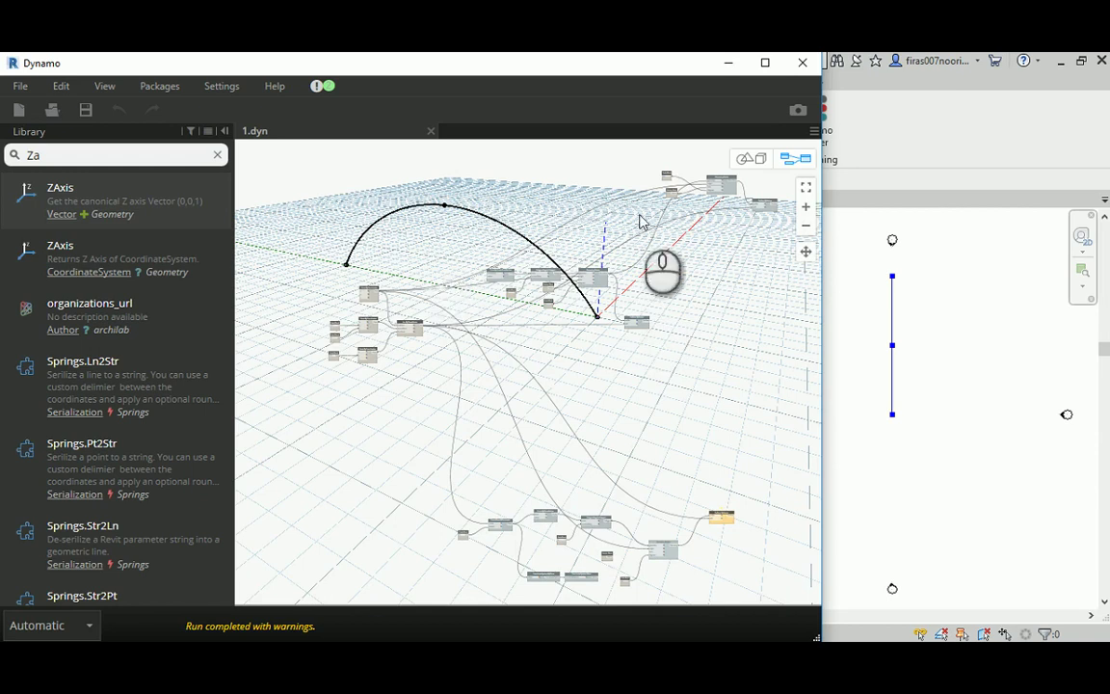
# - Examine the three-point arc and its defining points in the 3D preview, then return to the node graph
pyautogui.click(751, 158)
pyautogui.scroll(3, 329, 339)
pyautogui.scroll(-1, 607, 270)
pyautogui.moveTo(466, 228); pyautogui.dragTo(538, 318, button='middle')
pyautogui.scroll(2, 535, 315)
pyautogui.scroll(-2, 629, 268)
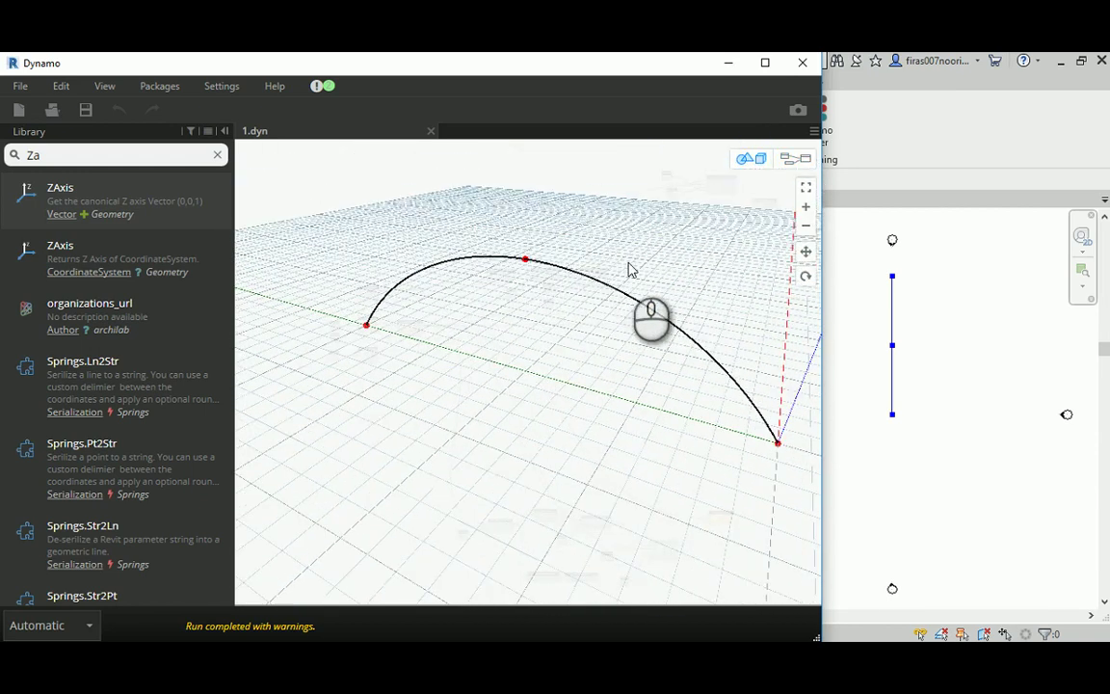
pyautogui.click(795, 158)
# - Select each Point.ByCoordinates node and the Arc.ByThreePoints node in turn to identify their geometry in the preview
pyautogui.scroll(4, 432, 307)
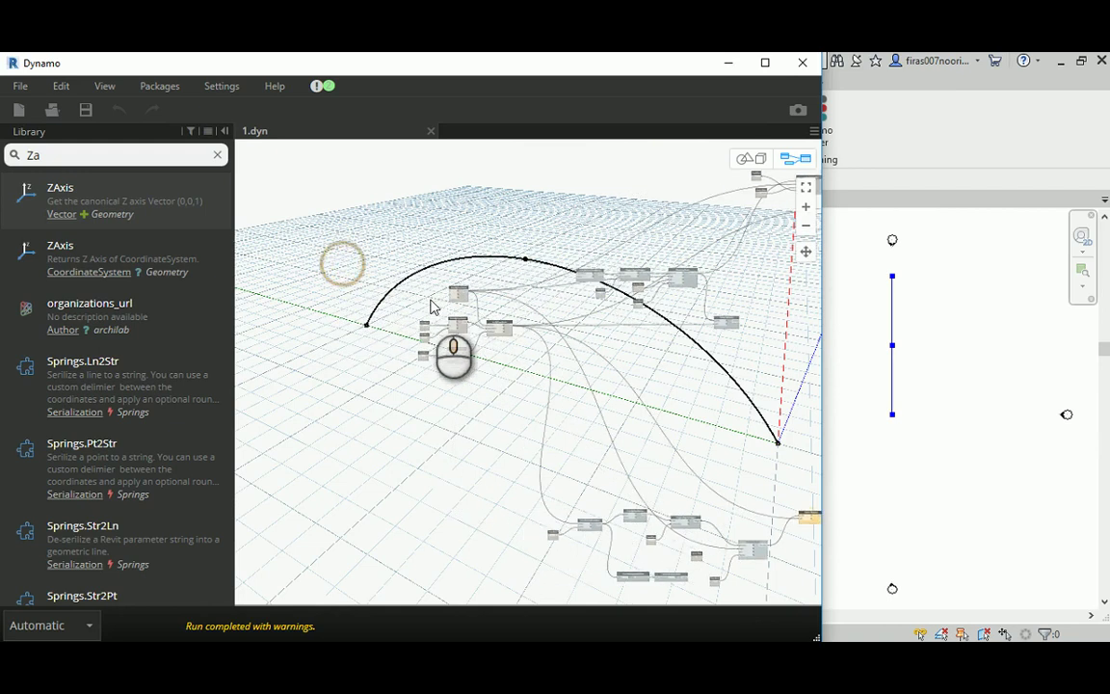
pyautogui.moveTo(422, 308); pyautogui.dragTo(394, 276, button='middle')
pyautogui.click(541, 226)
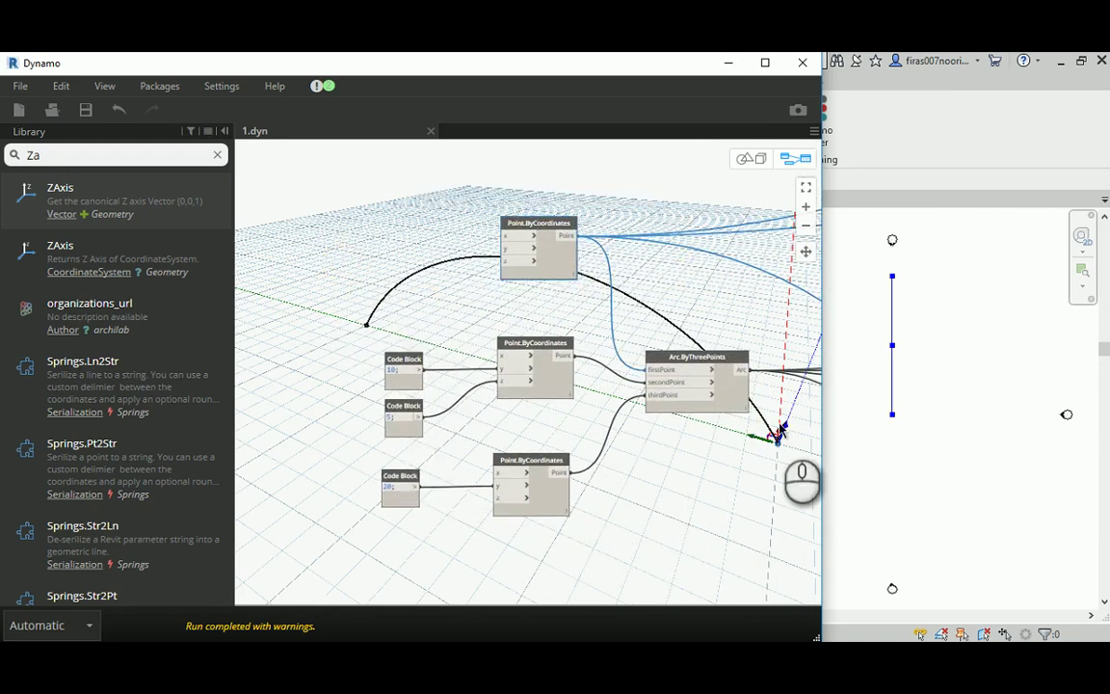
pyautogui.moveTo(521, 330); pyautogui.dragTo(471, 308, button='middle')
pyautogui.click(483, 334)
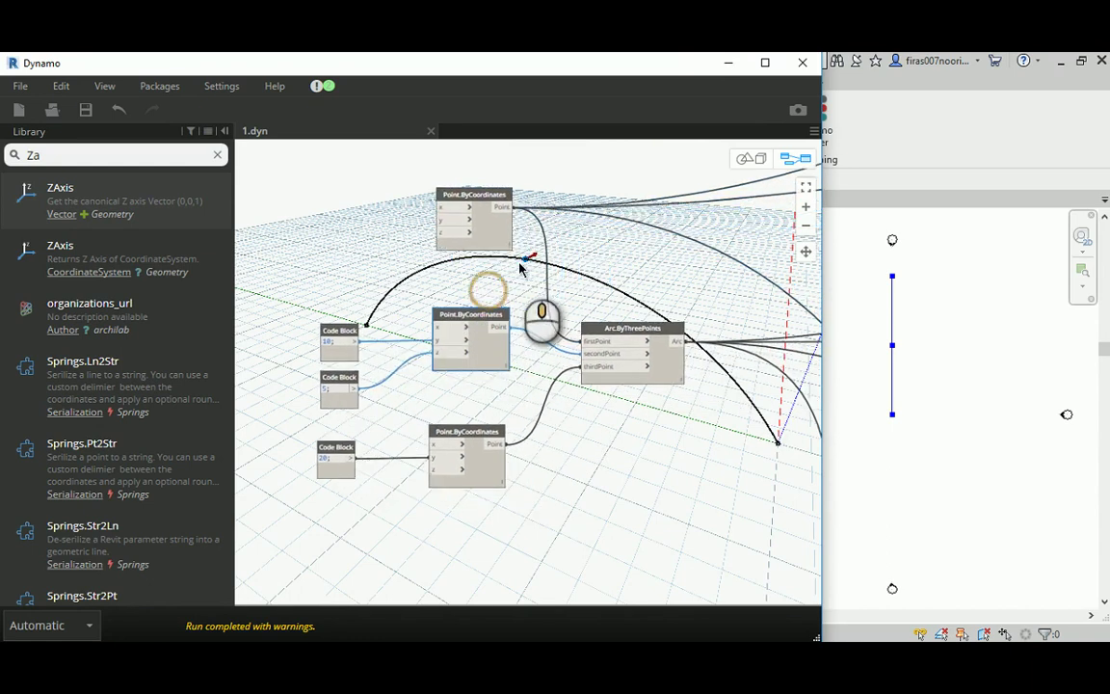
pyautogui.click(450, 434)
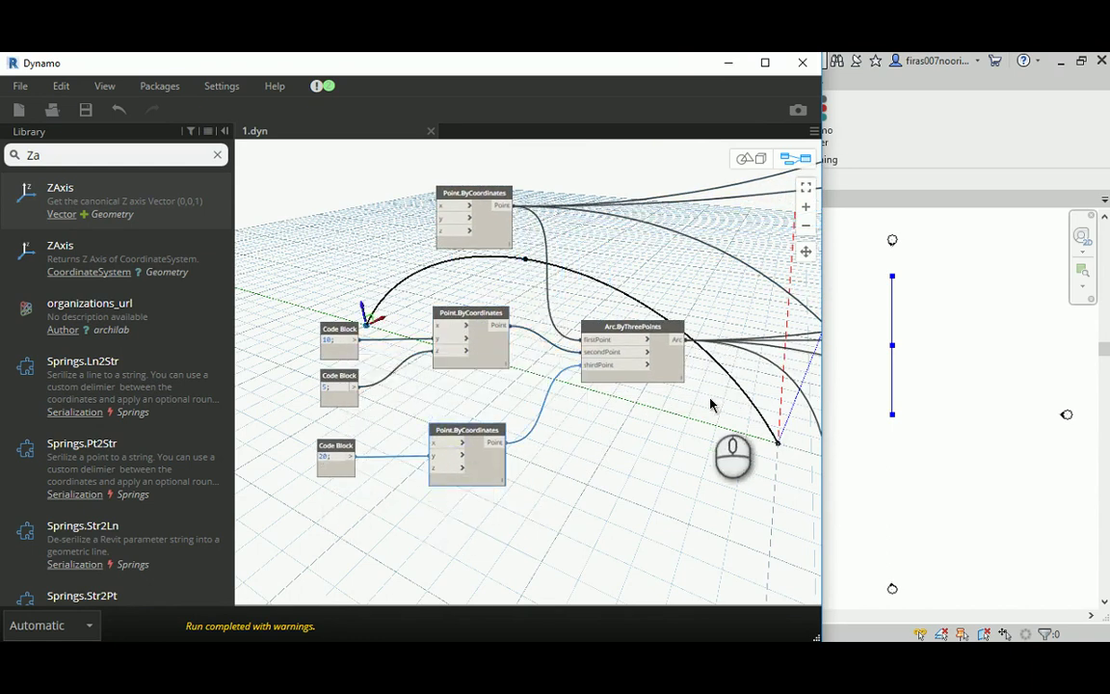
pyautogui.click(624, 328)
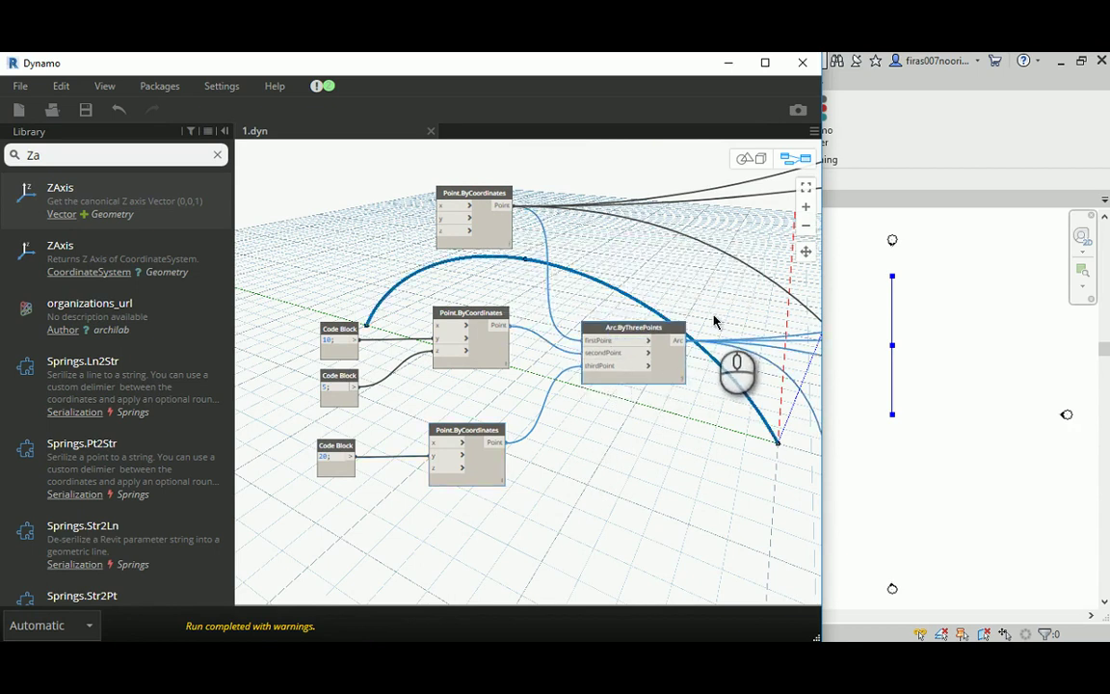
# - Turn on the preview of the Circle.ByCenterPointRadius node at the arc's start point
pyautogui.moveTo(725, 307); pyautogui.dragTo(473, 319, button='middle')
pyautogui.scroll(-3, 477, 318)
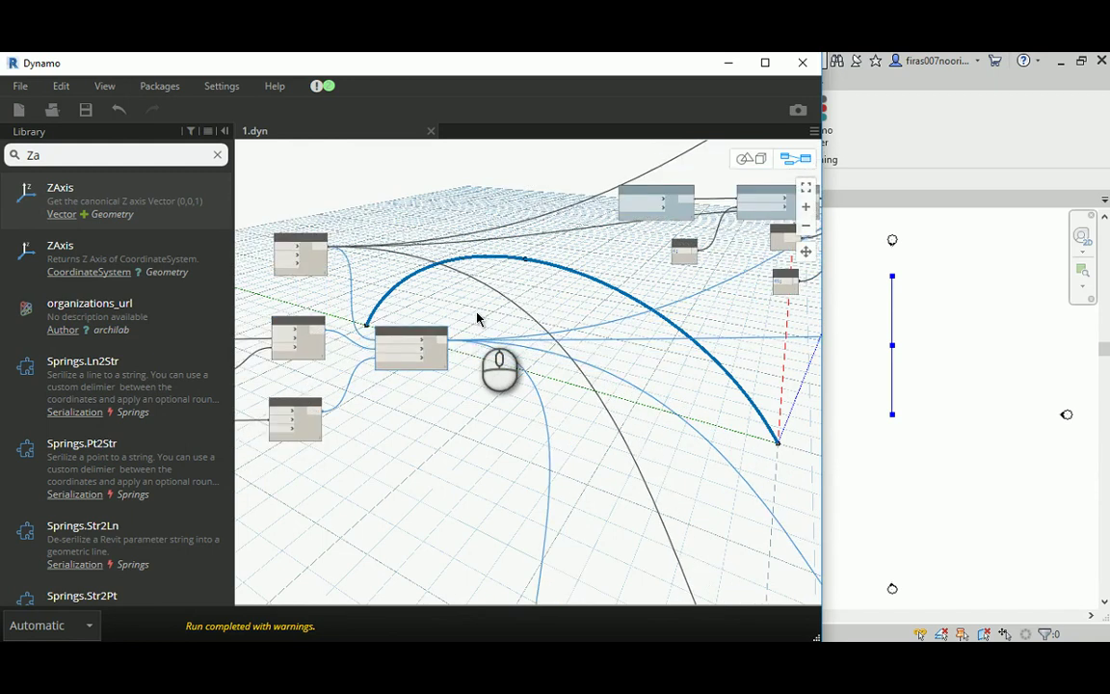
pyautogui.moveTo(615, 349); pyautogui.dragTo(416, 415, button='middle')
pyautogui.scroll(-3, 450, 453)
pyautogui.scroll(2, 388, 300)
pyautogui.scroll(4, 389, 305)
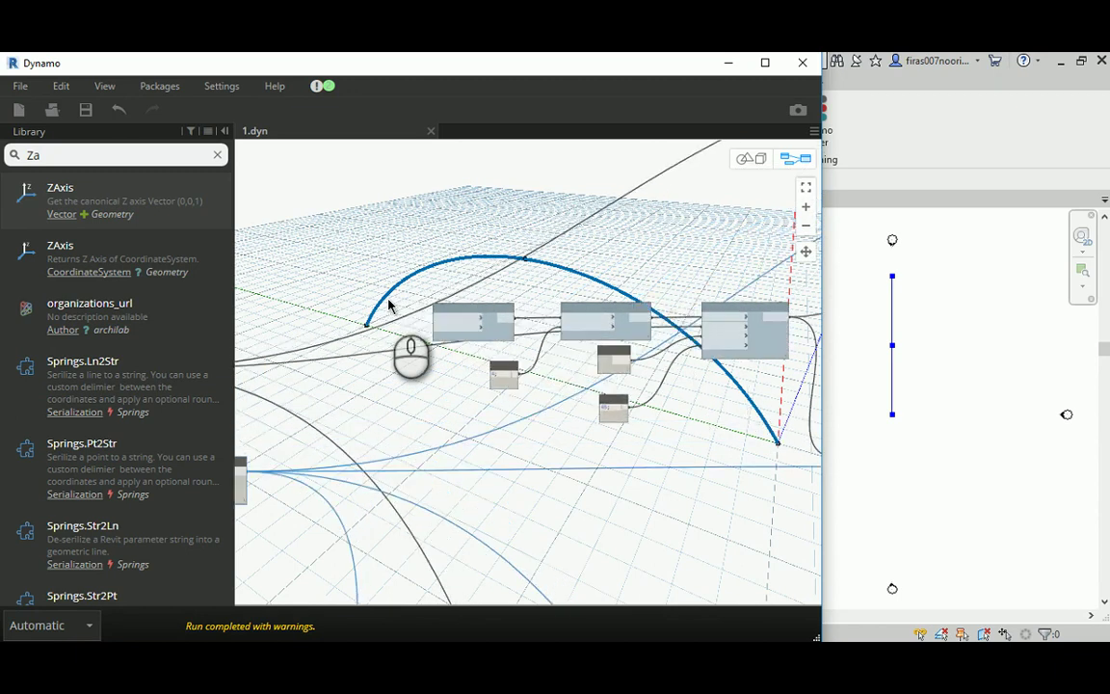
pyautogui.moveTo(457, 302)
pyautogui.mouseDown(button='middle')
pyautogui.moveTo(493, 339)
pyautogui.moveTo(453, 323)
pyautogui.mouseUp(button='middle')
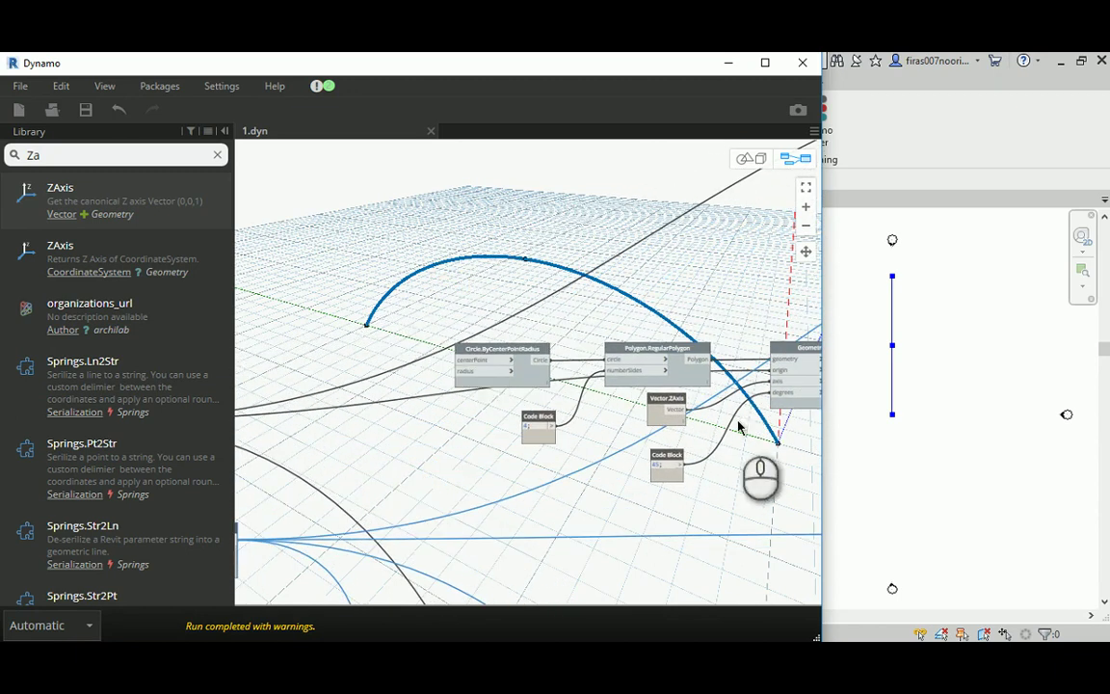
pyautogui.rightClick(503, 355)
pyautogui.click(536, 470)
# - Turn on the preview of the four-sided Polygon.RegularPolygon node and turn off the Circle.ByCenterPointRadius preview
pyautogui.moveTo(585, 289); pyautogui.dragTo(499, 278, button='middle')
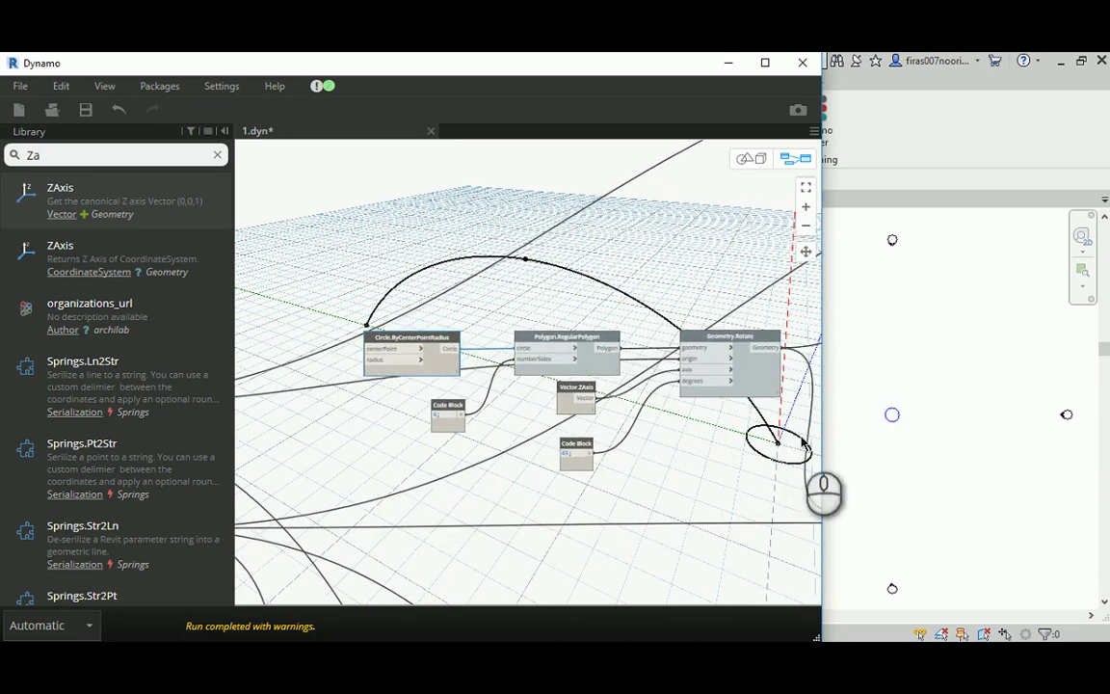
pyautogui.rightClick(582, 337)
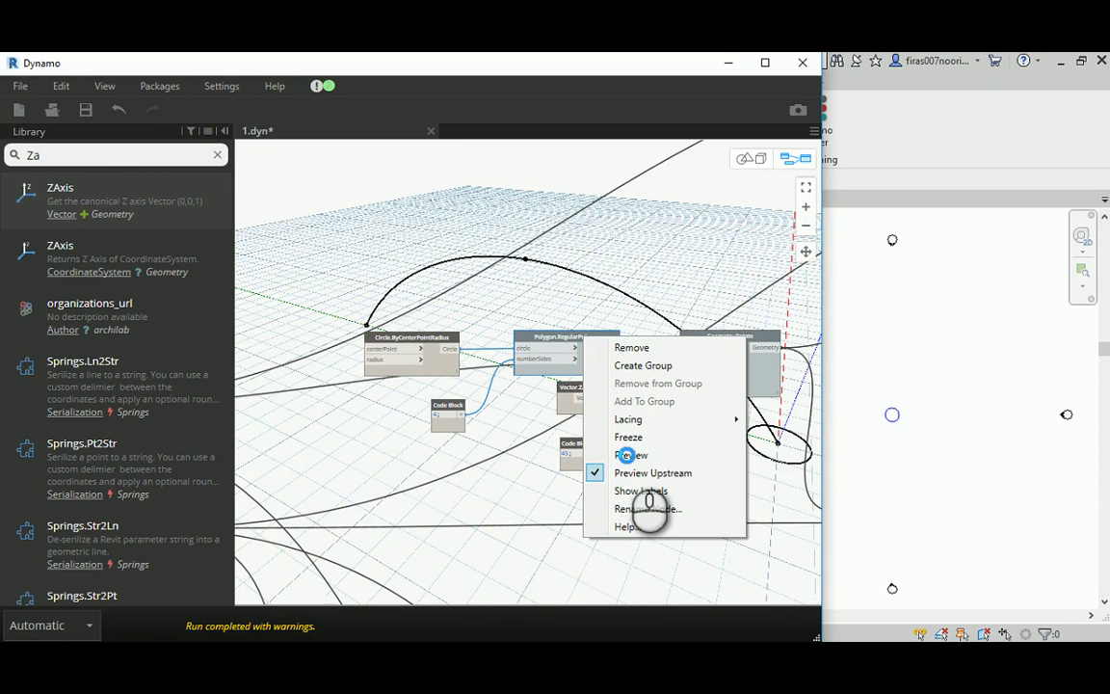
pyautogui.click(628, 457)
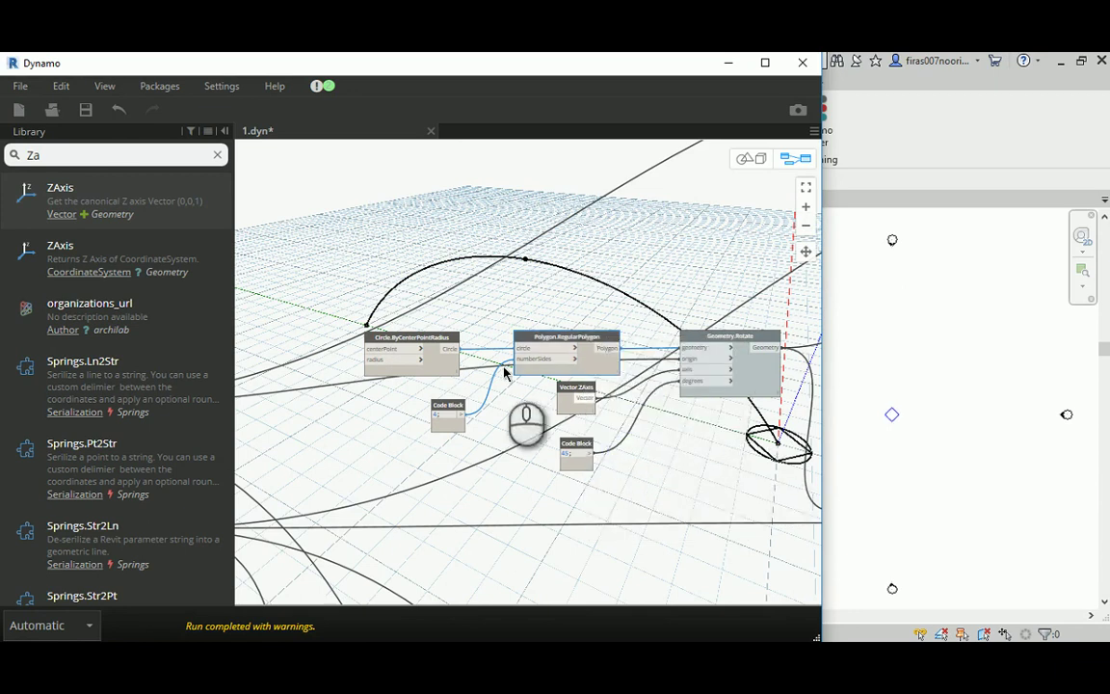
pyautogui.rightClick(443, 340)
pyautogui.click(481, 459)
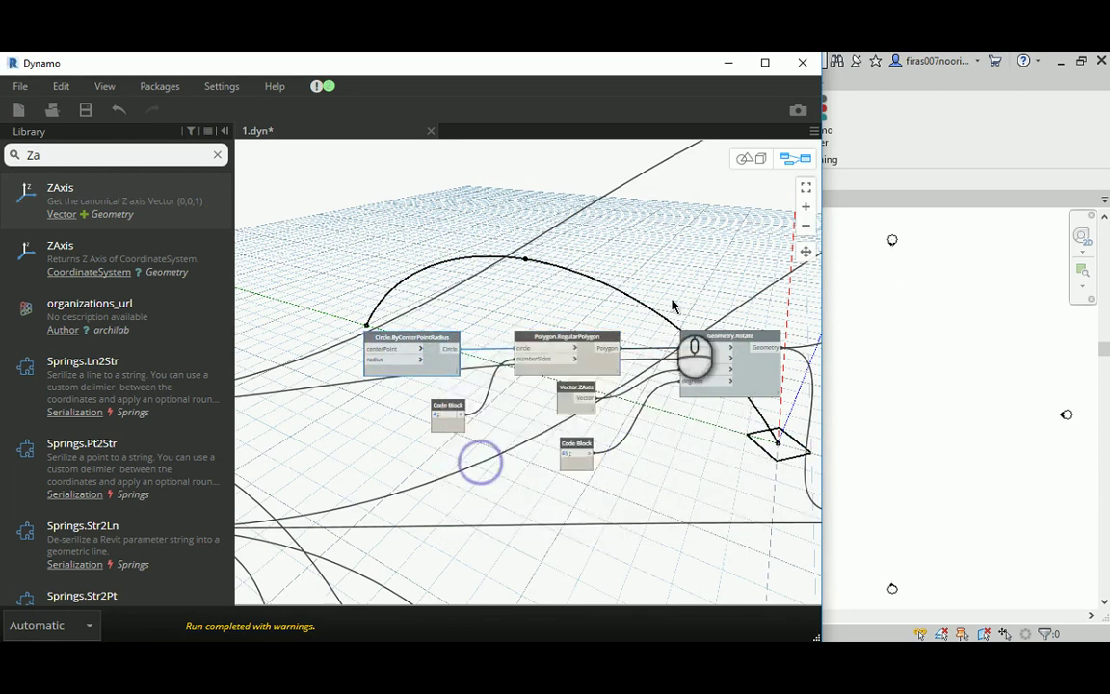
# - Turn on the preview of the 45-degree Geometry.Rotate node and turn off the Polygon.RegularPolygon preview
pyautogui.moveTo(697, 299); pyautogui.dragTo(495, 277, button='middle')
pyautogui.rightClick(537, 318)
pyautogui.click(582, 438)
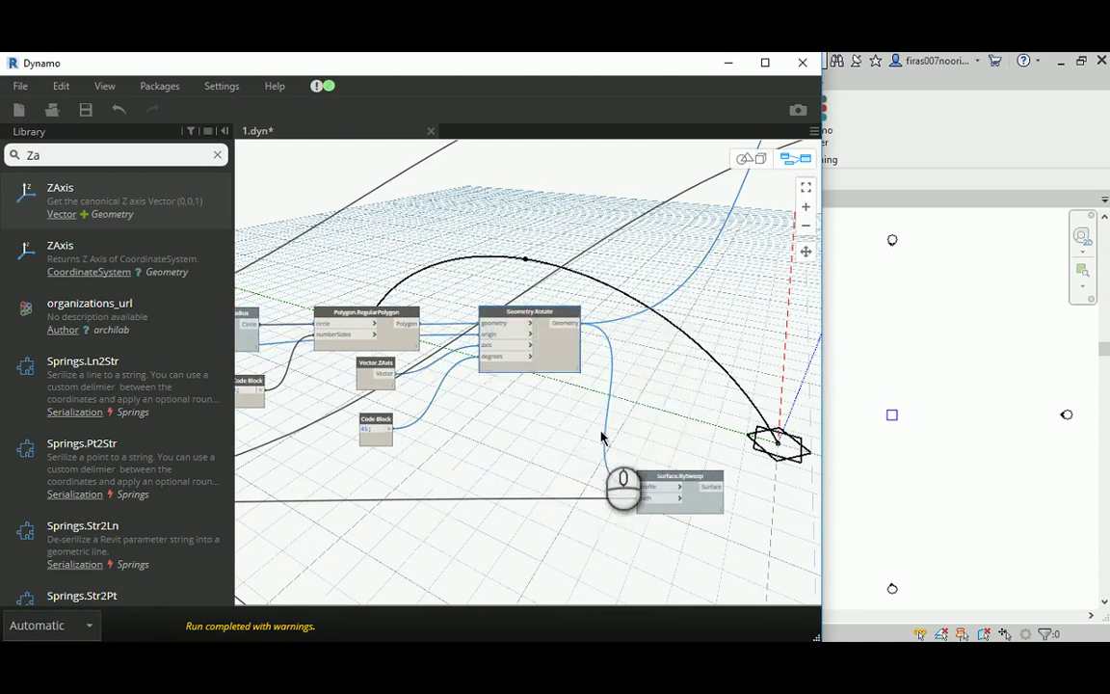
pyautogui.click(404, 317)
pyautogui.rightClick(410, 317)
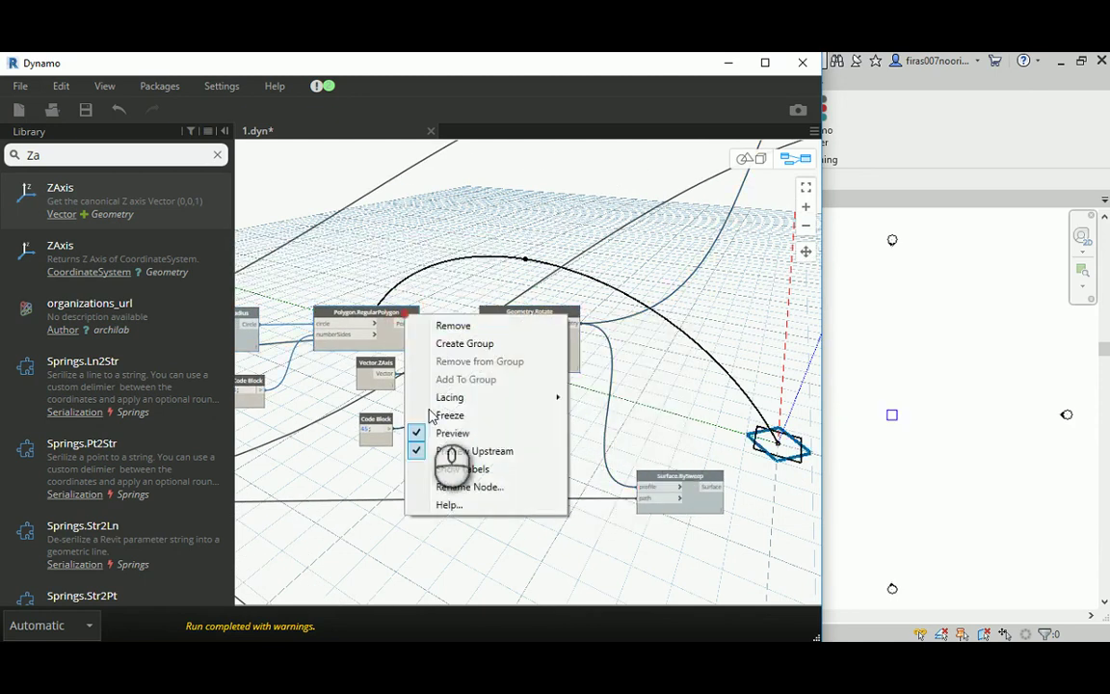
pyautogui.click(435, 432)
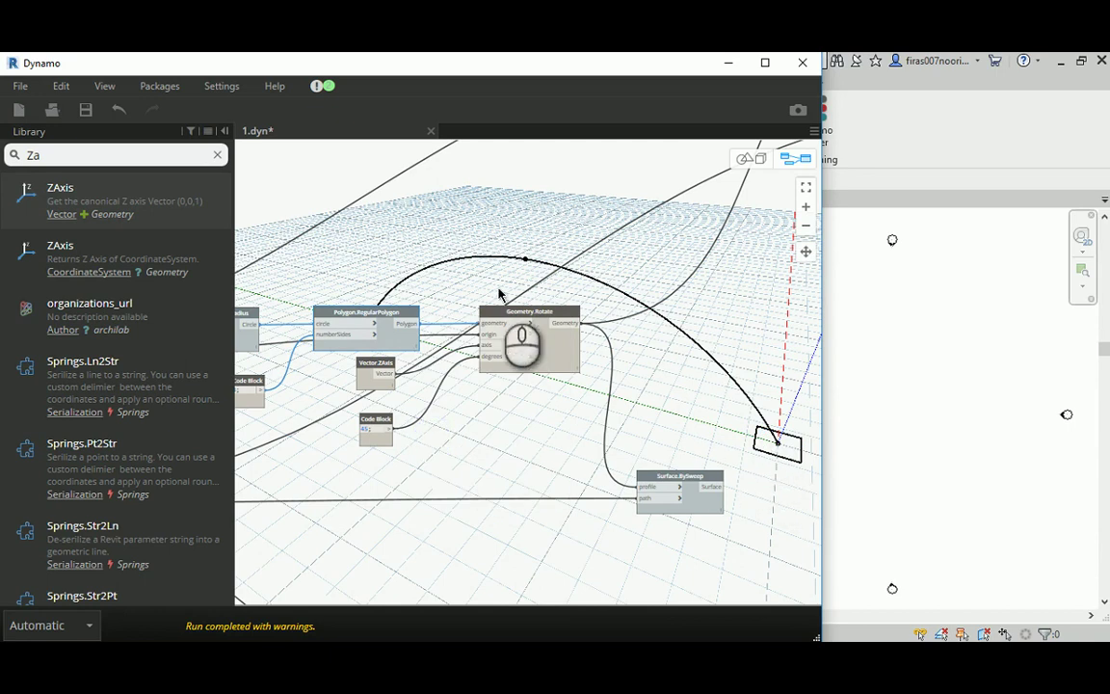
# - Turn on the preview of the Surface.BySweep node that sweeps the 45-degree rotated square along the arc
pyautogui.moveTo(675, 336); pyautogui.dragTo(582, 299, button='middle')
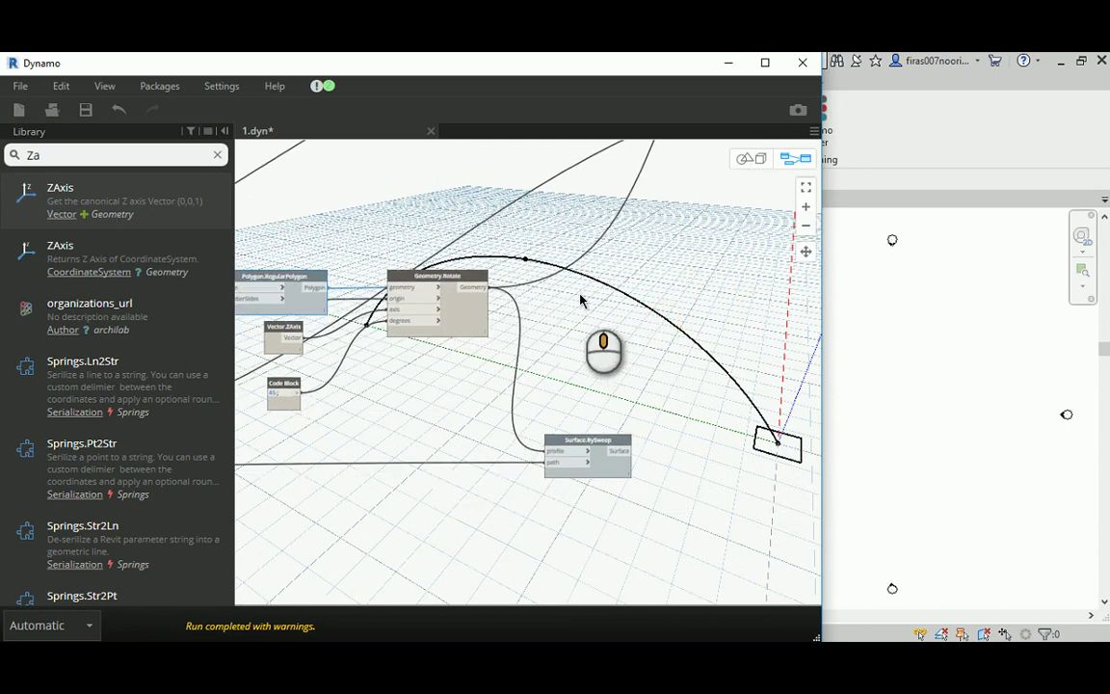
pyautogui.rightClick(582, 446)
pyautogui.click(629, 356)
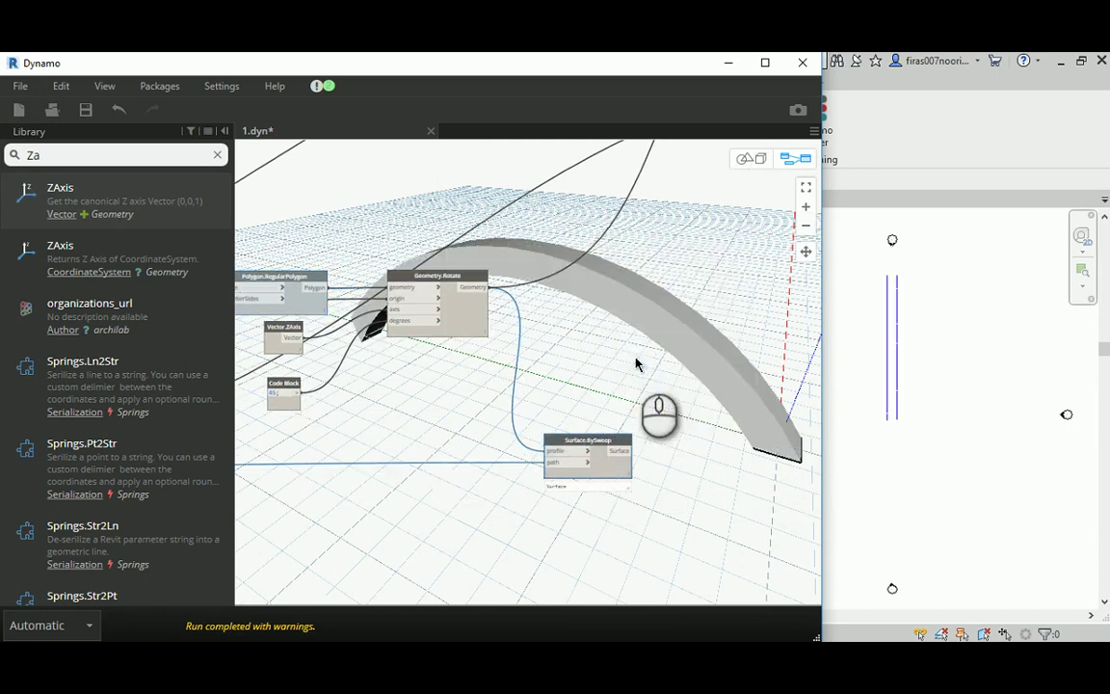
# - Examine the arched sweep from below in the 3D preview, checking the profile's orientation against the start of the arc
pyautogui.click(745, 159)
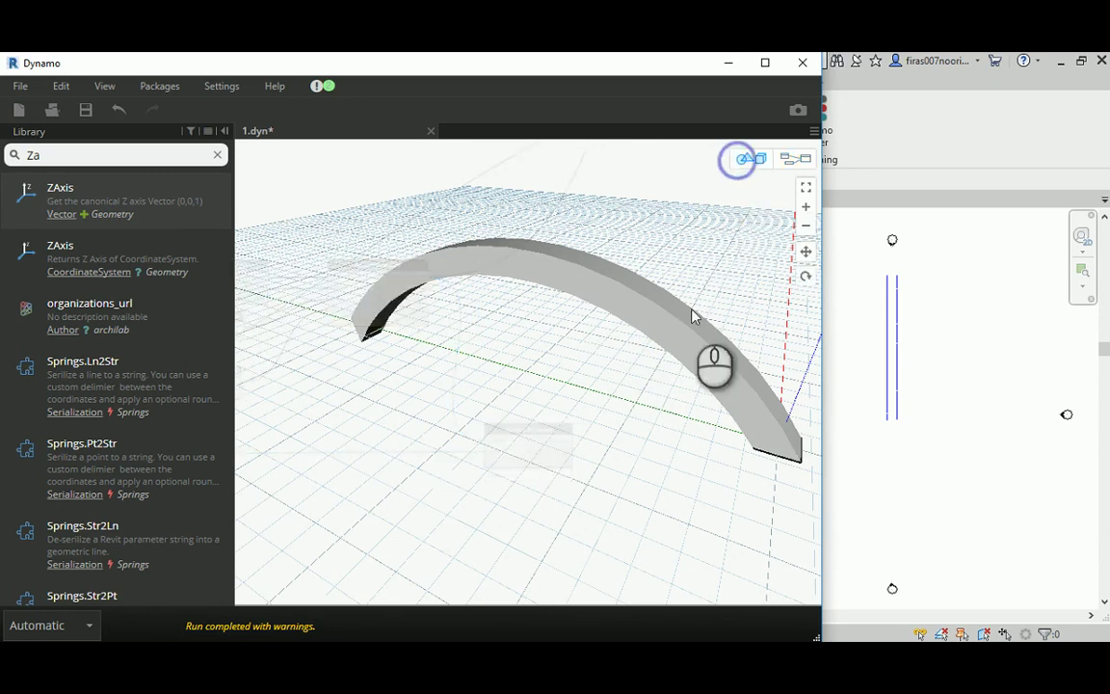
pyautogui.moveTo(701, 361); pyautogui.dragTo(620, 289, button='right')
pyautogui.scroll(3, 626, 287)
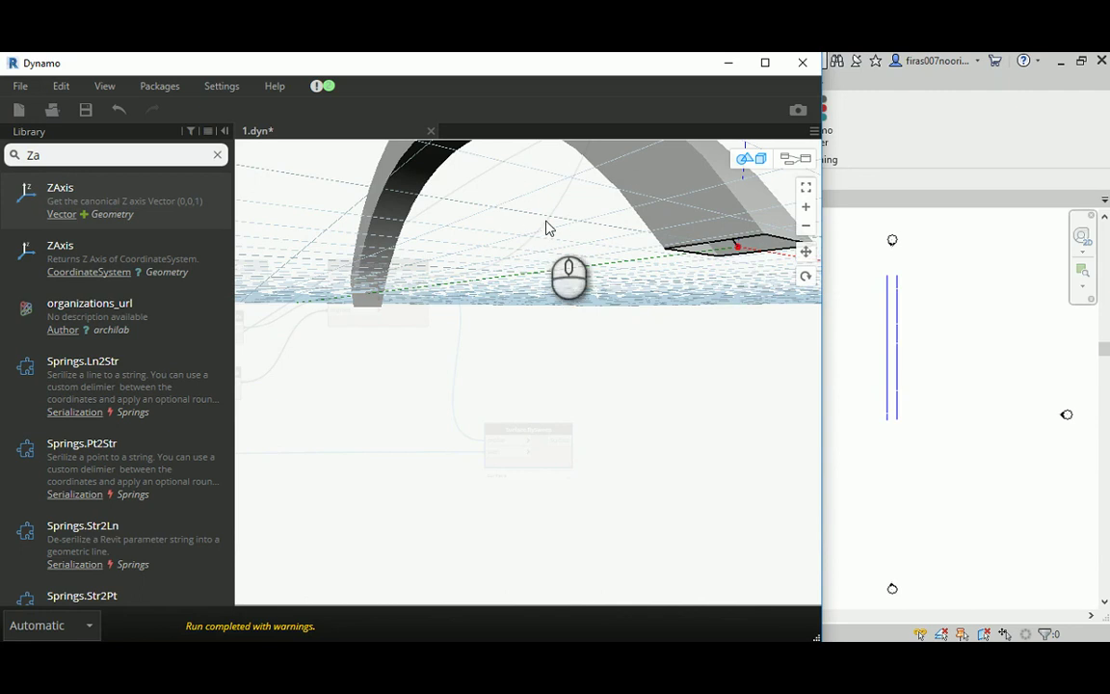
pyautogui.moveTo(547, 224)
pyautogui.mouseDown(button='middle')
pyautogui.moveTo(549, 280)
pyautogui.moveTo(526, 229)
pyautogui.mouseUp(button='middle')
pyautogui.moveTo(598, 294); pyautogui.dragTo(596, 289, button='right')
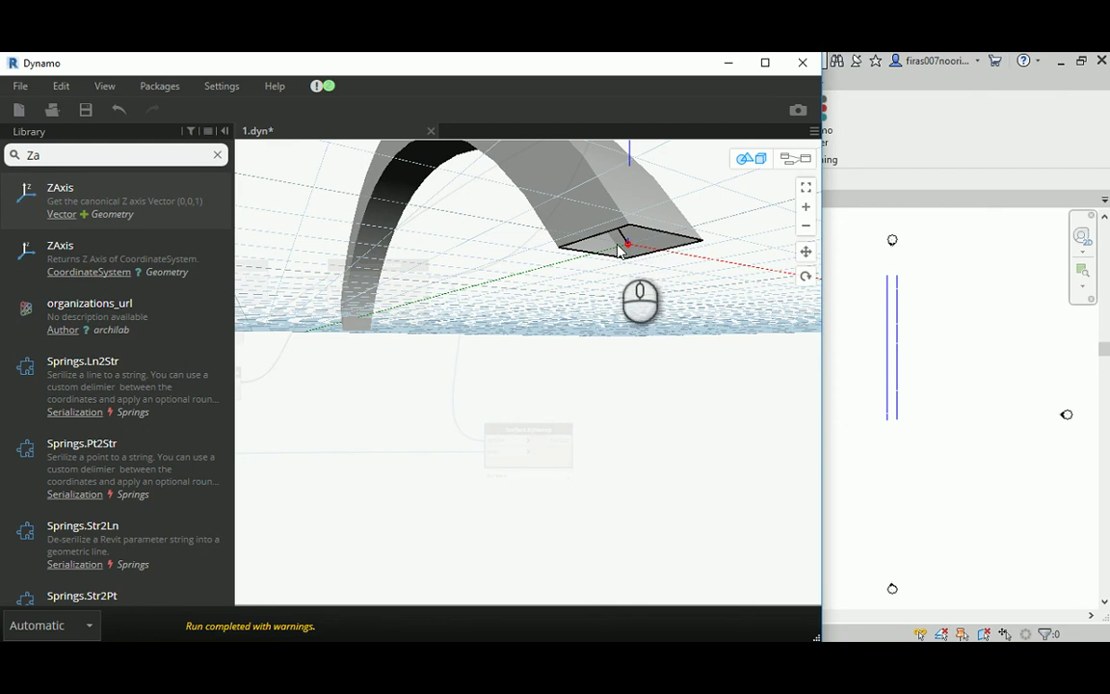
# - Check both ends of the arched sweep in the 3D preview and turn off the preview of its Surface.BySweep node
pyautogui.moveTo(556, 243); pyautogui.dragTo(575, 299, button='middle')
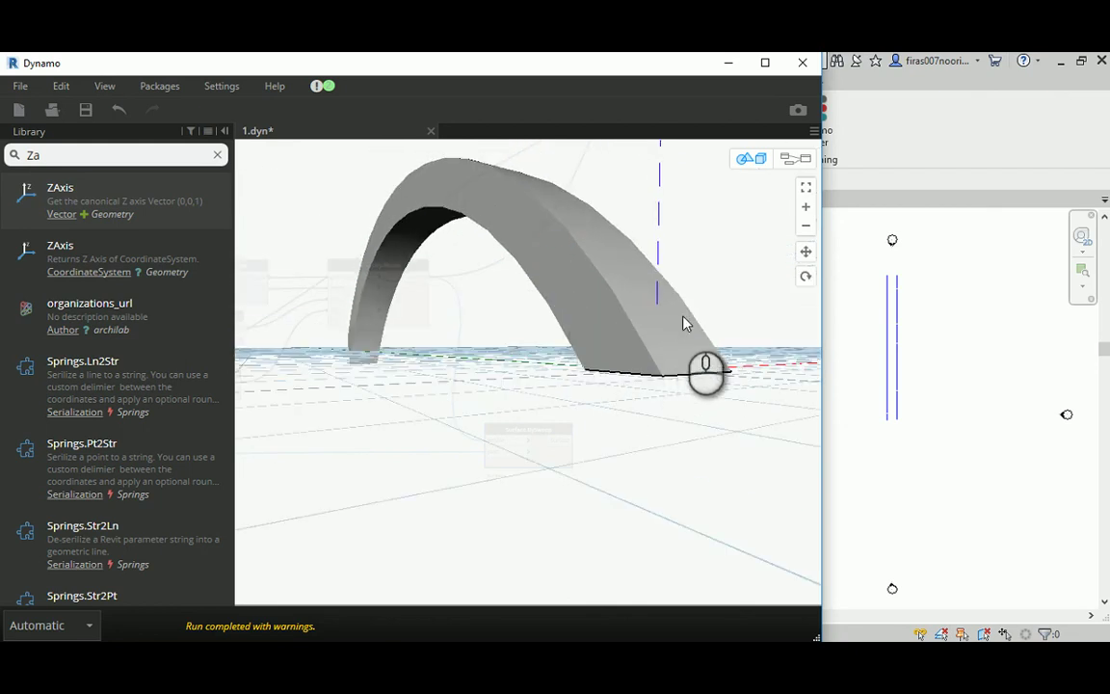
pyautogui.moveTo(486, 292); pyautogui.dragTo(468, 392, button='right')
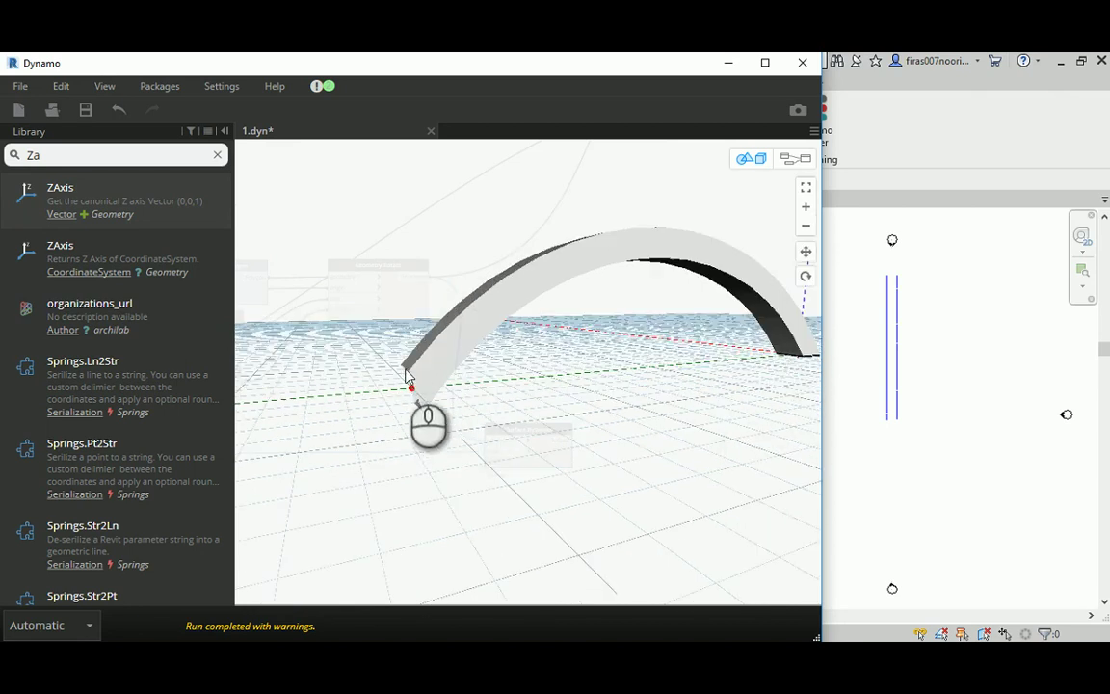
pyautogui.moveTo(650, 320); pyautogui.dragTo(520, 345, button='right')
pyautogui.click(796, 158)
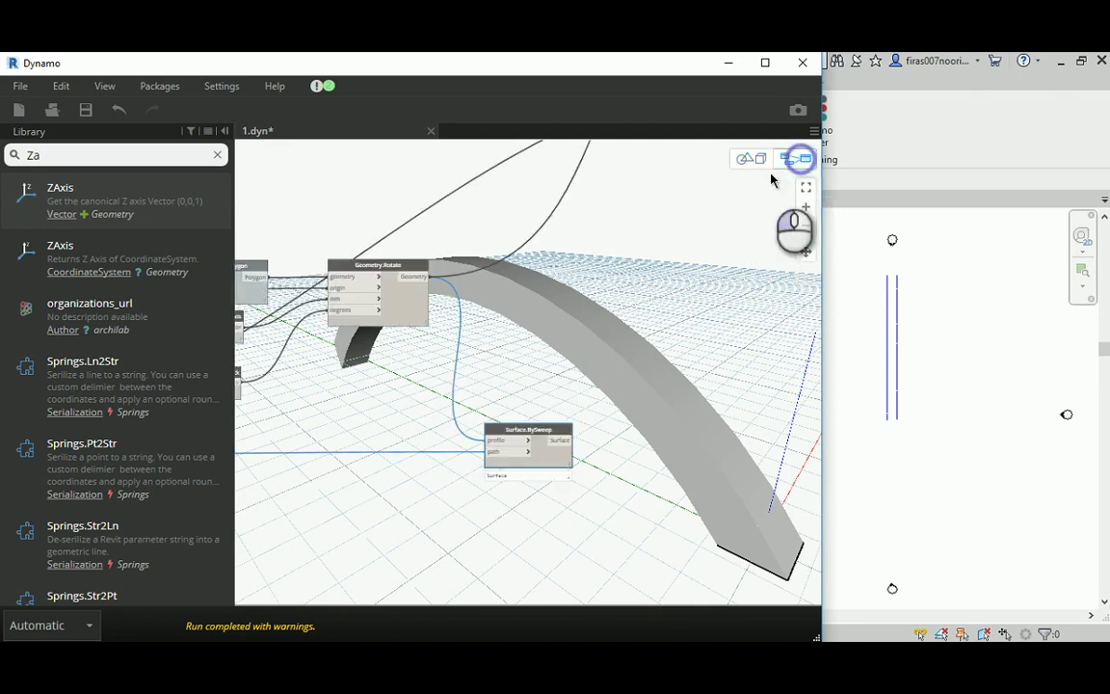
pyautogui.rightClick(508, 432)
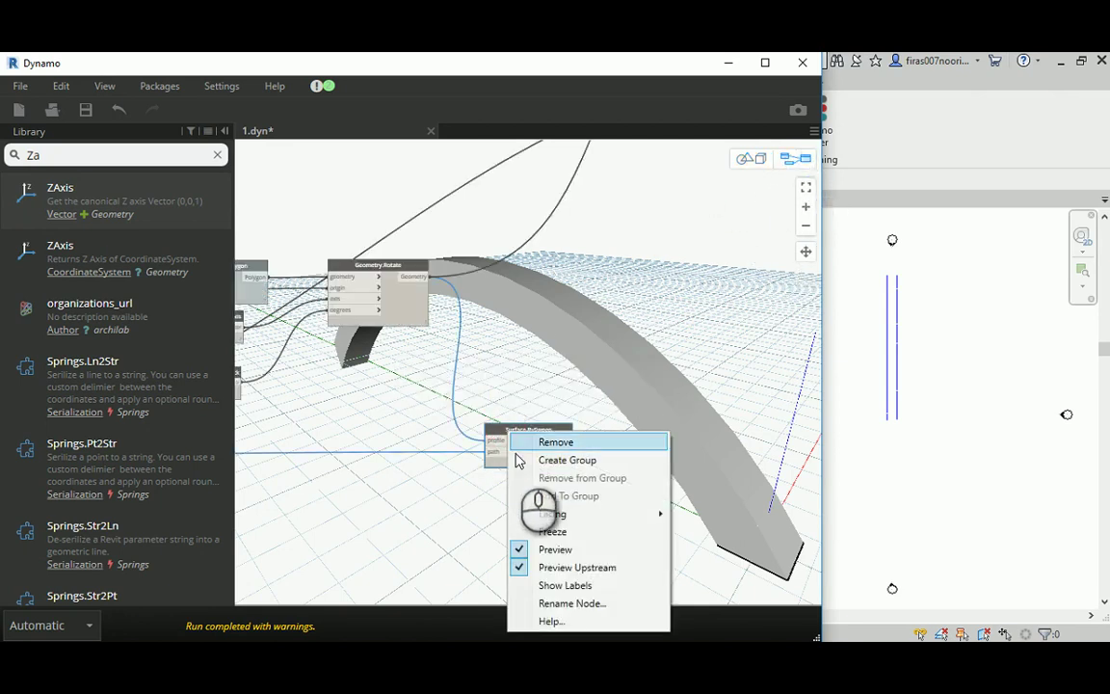
pyautogui.click(541, 549)
# - Turn on the preview of the 90-degree Geometry.Rotate node about the X axis and turn off the 45-degree Geometry.Rotate preview
pyautogui.moveTo(582, 273); pyautogui.dragTo(523, 372, button='middle')
pyautogui.scroll(-2, 506, 400)
pyautogui.moveTo(515, 271); pyautogui.dragTo(486, 320, button='middle')
pyautogui.scroll(3, 588, 164)
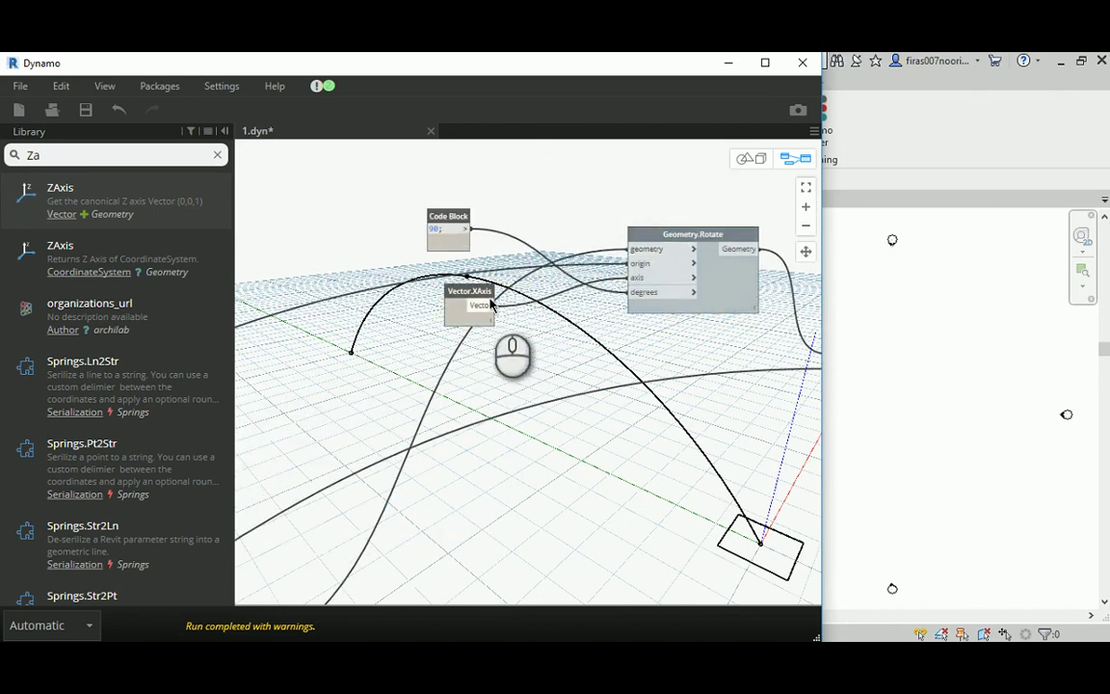
pyautogui.moveTo(513, 301); pyautogui.dragTo(679, 277)
pyautogui.rightClick(707, 239)
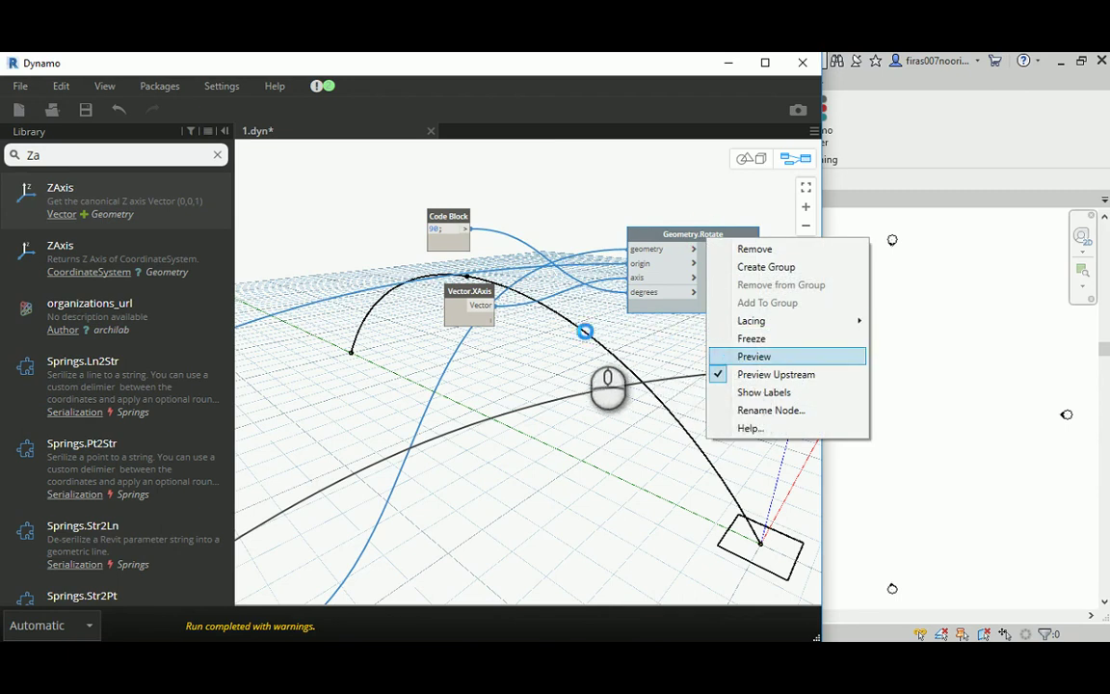
pyautogui.moveTo(572, 379); pyautogui.dragTo(617, 250, button='middle')
pyautogui.scroll(-3, 617, 250)
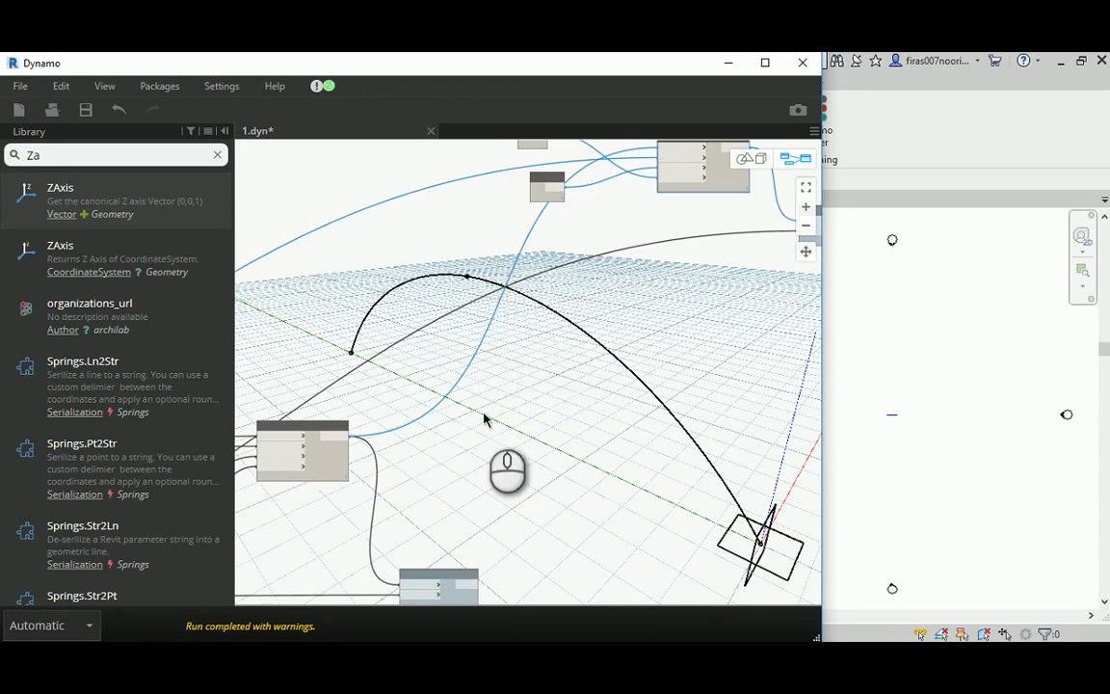
pyautogui.rightClick(335, 434)
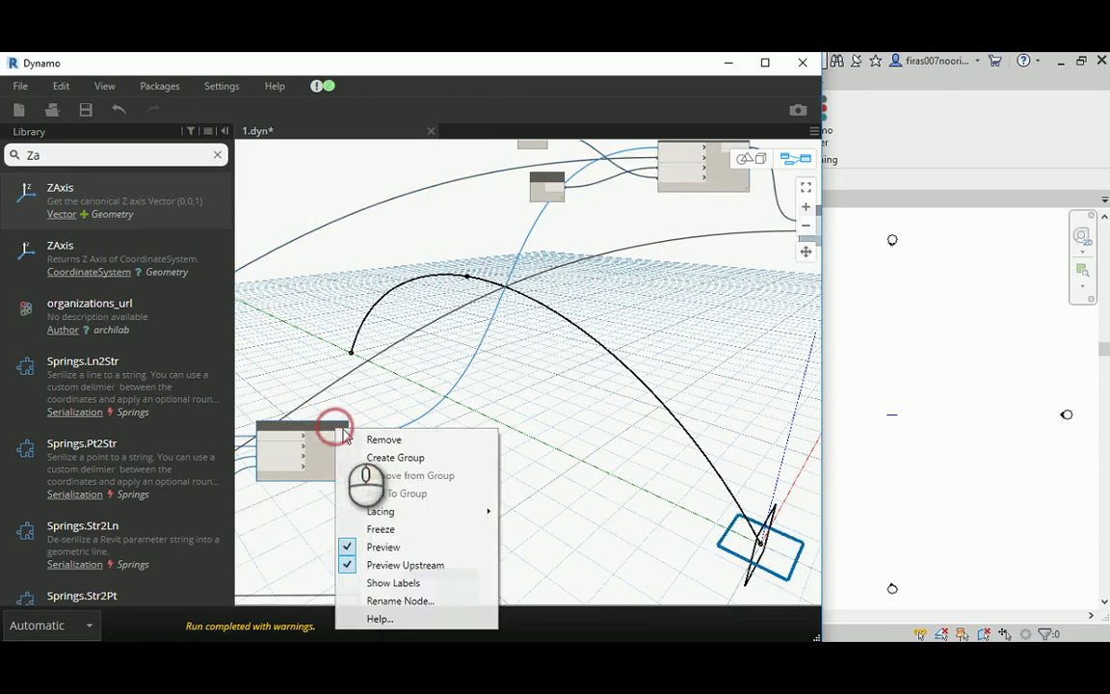
pyautogui.click(379, 544)
# - Turn on the preview of the Surface.BySweep node that sweeps the 90-degree rotated square along the arc
pyautogui.moveTo(533, 404); pyautogui.dragTo(460, 364, button='middle')
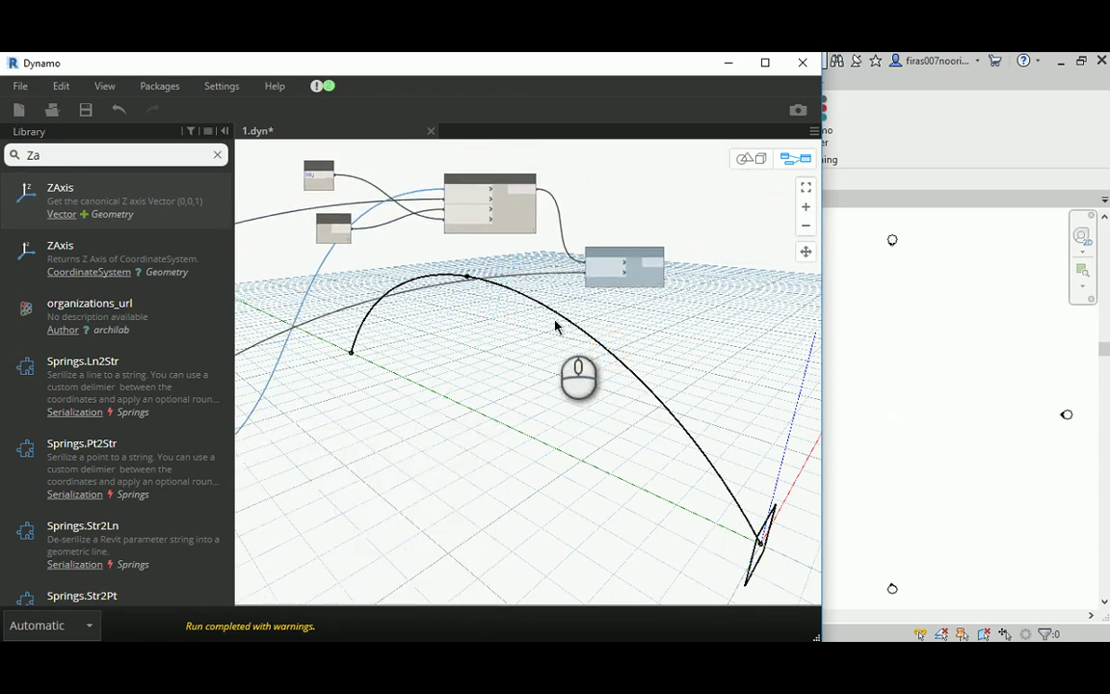
pyautogui.click(607, 254)
pyautogui.rightClick(611, 256)
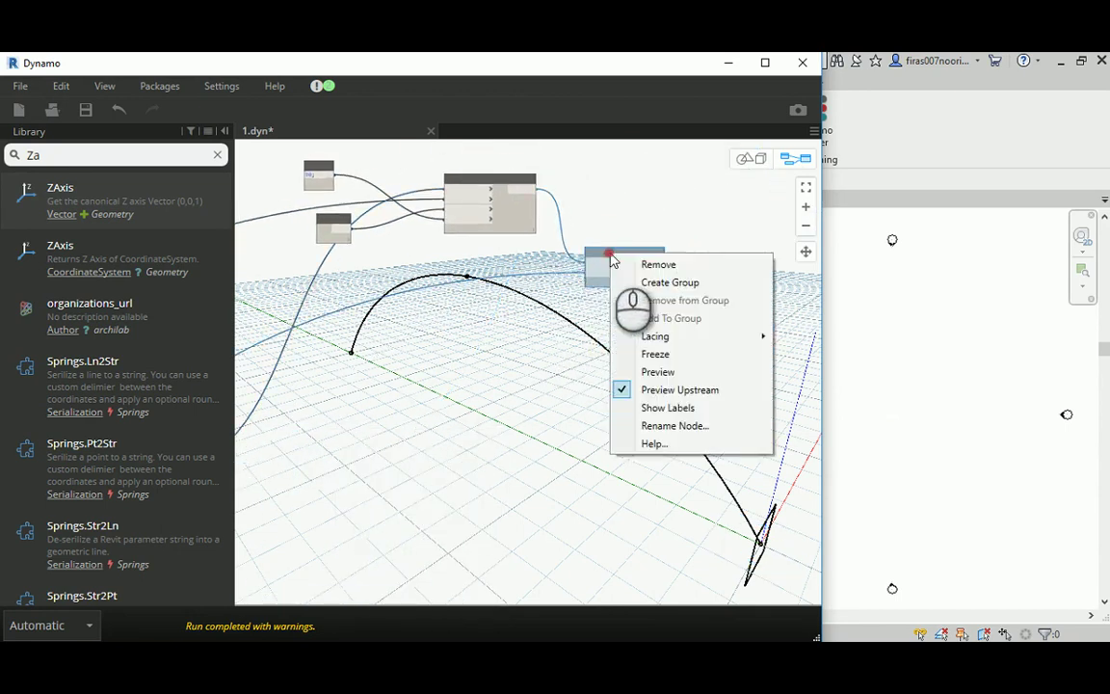
pyautogui.click(664, 373)
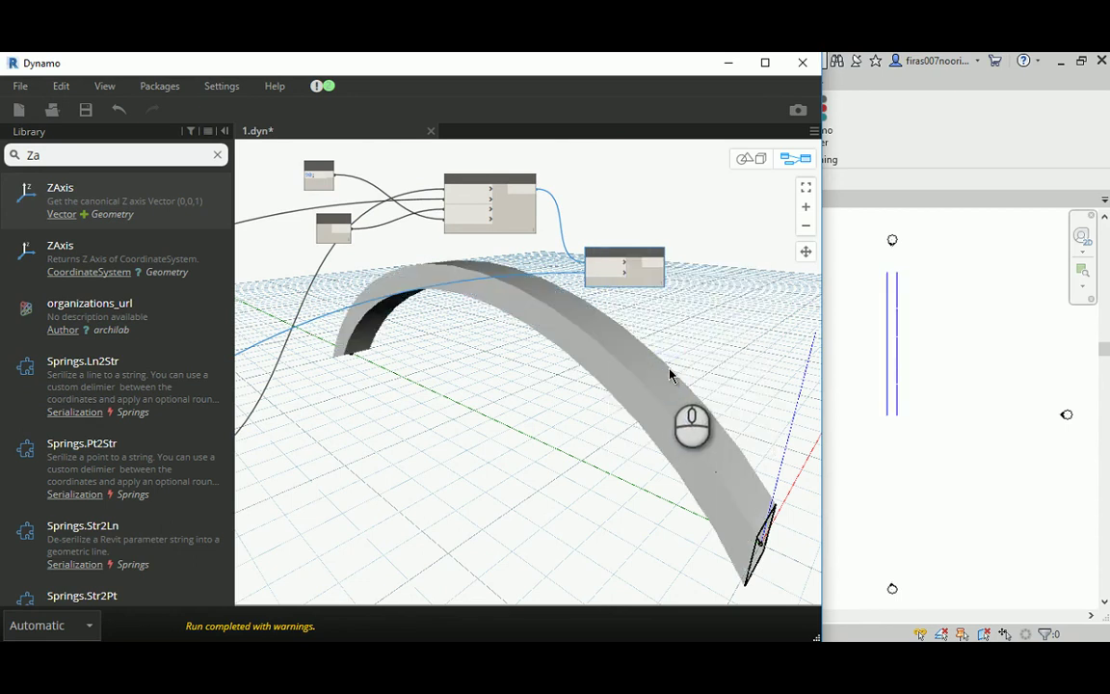
# - Examine the start and end of the sweep made from the upright square profile in the 3D preview
pyautogui.click(747, 158)
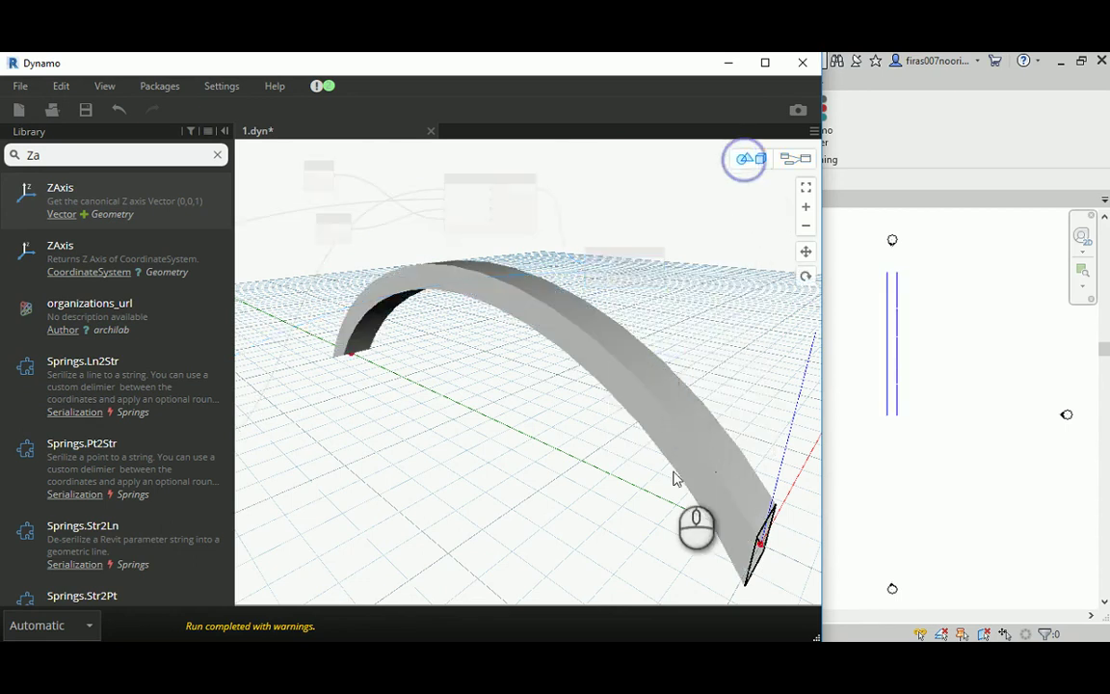
pyautogui.moveTo(672, 470); pyautogui.dragTo(657, 455, button='right')
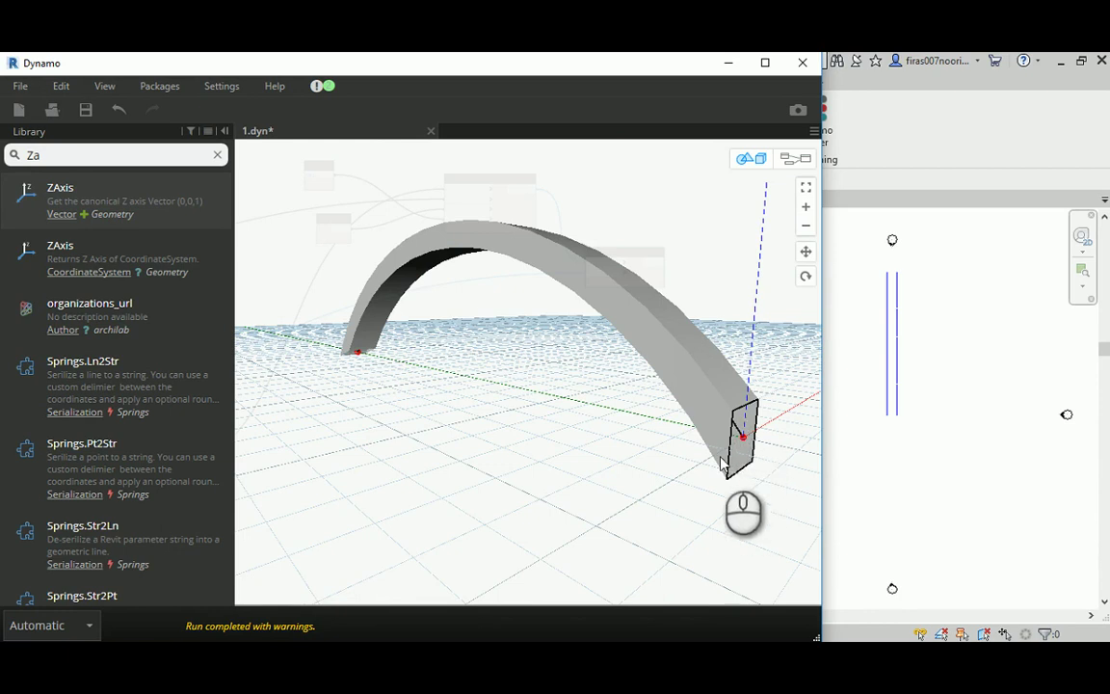
pyautogui.moveTo(465, 364); pyautogui.dragTo(550, 344, button='right')
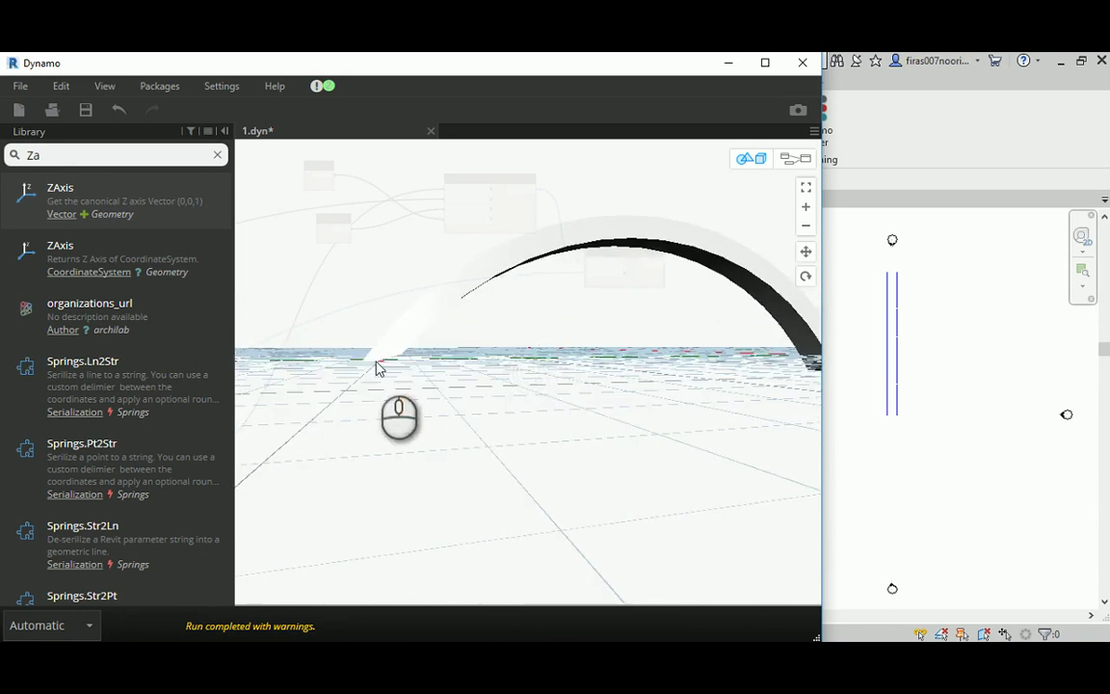
pyautogui.scroll(3, 377, 369)
pyautogui.moveTo(377, 369); pyautogui.dragTo(441, 395, button='right')
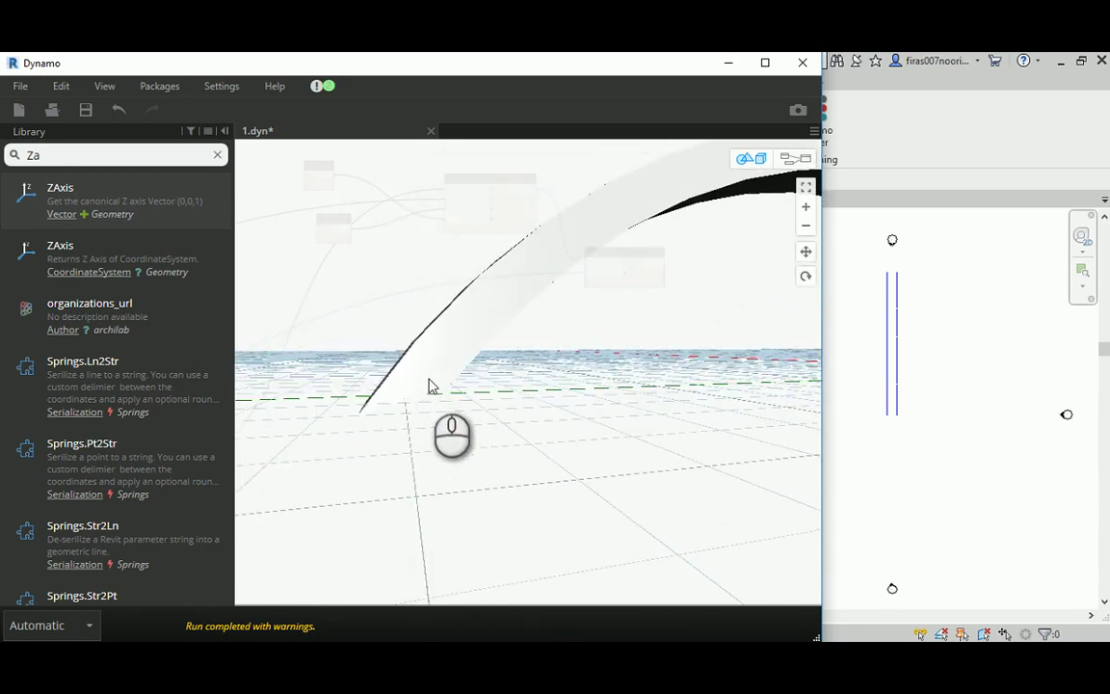
pyautogui.moveTo(552, 337); pyautogui.dragTo(540, 404, button='right')
# - Turn off the previews of the Surface.BySweep node and the 90-degree Geometry.Rotate node feeding it
pyautogui.click(782, 162)
pyautogui.rightClick(632, 258)
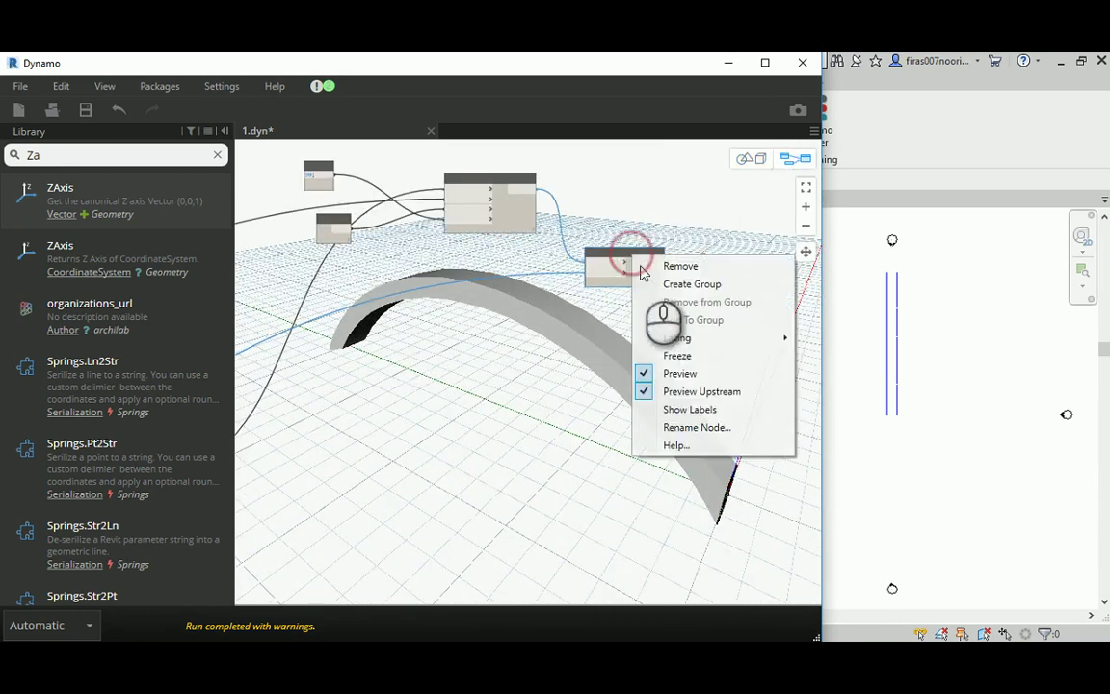
pyautogui.click(686, 372)
pyautogui.rightClick(523, 185)
pyautogui.click(570, 301)
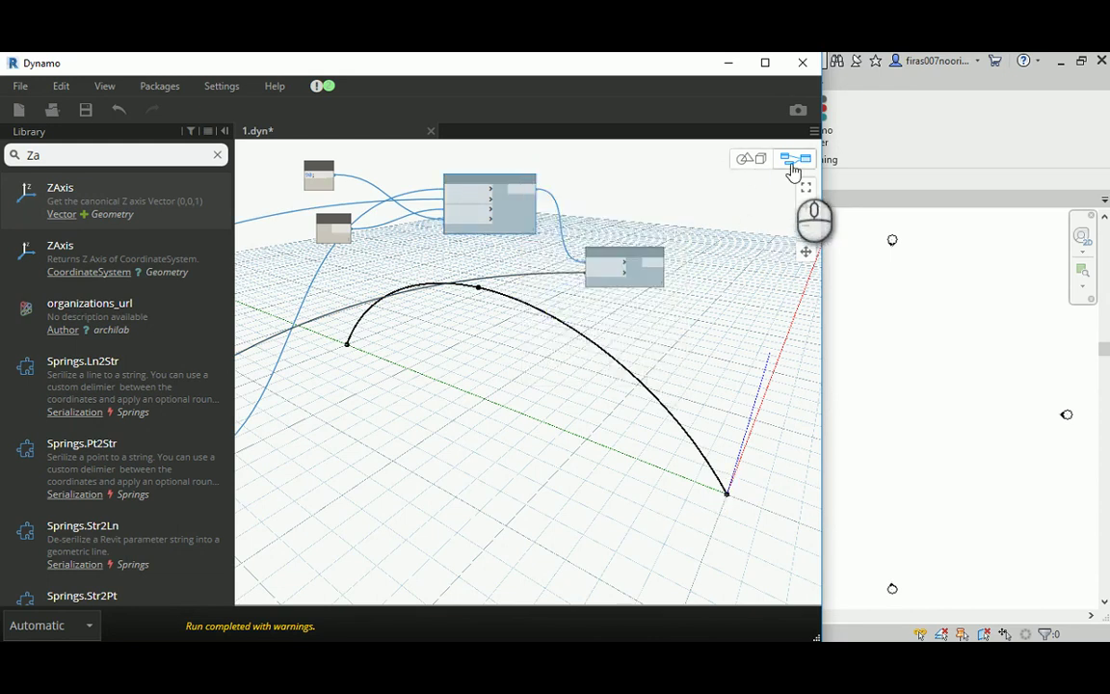
# - Turn on the preview of the Curve.PlaneAtParameter node at parameter 0 and check the plane at the start of the arc
pyautogui.scroll(-2, 571, 323)
pyautogui.scroll(-2, 571, 324)
pyautogui.moveTo(416, 446); pyautogui.dragTo(516, 307, button='middle')
pyautogui.moveTo(446, 419); pyautogui.dragTo(461, 323, button='middle')
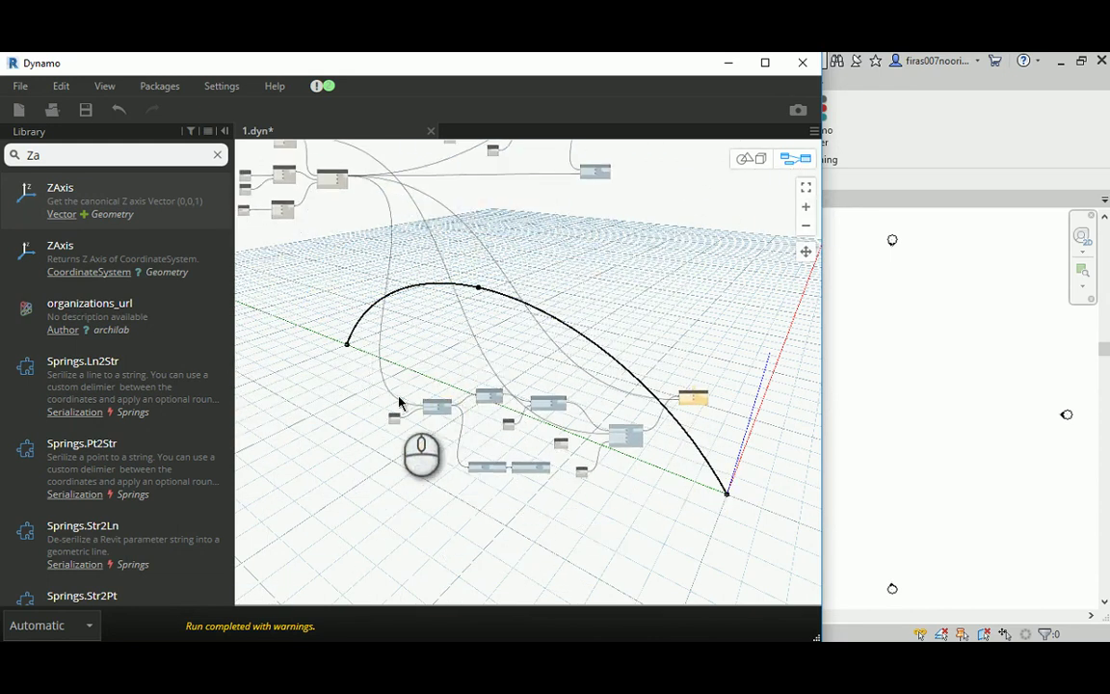
pyautogui.scroll(6, 396, 399)
pyautogui.moveTo(511, 392); pyautogui.dragTo(517, 362, button='middle')
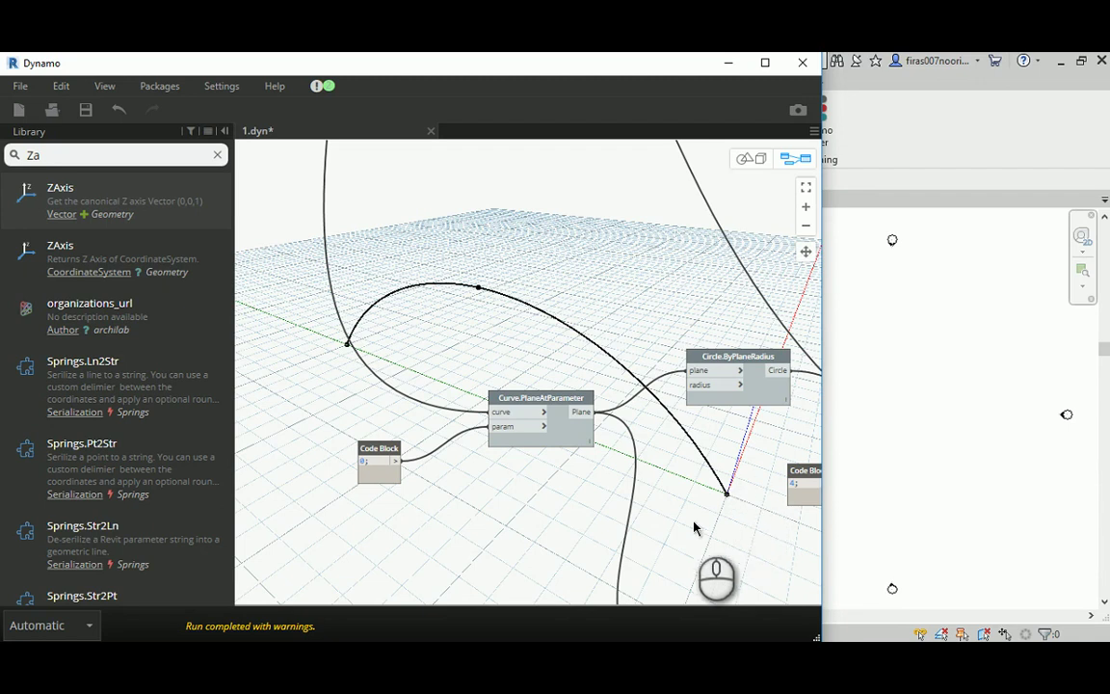
pyautogui.click(525, 410)
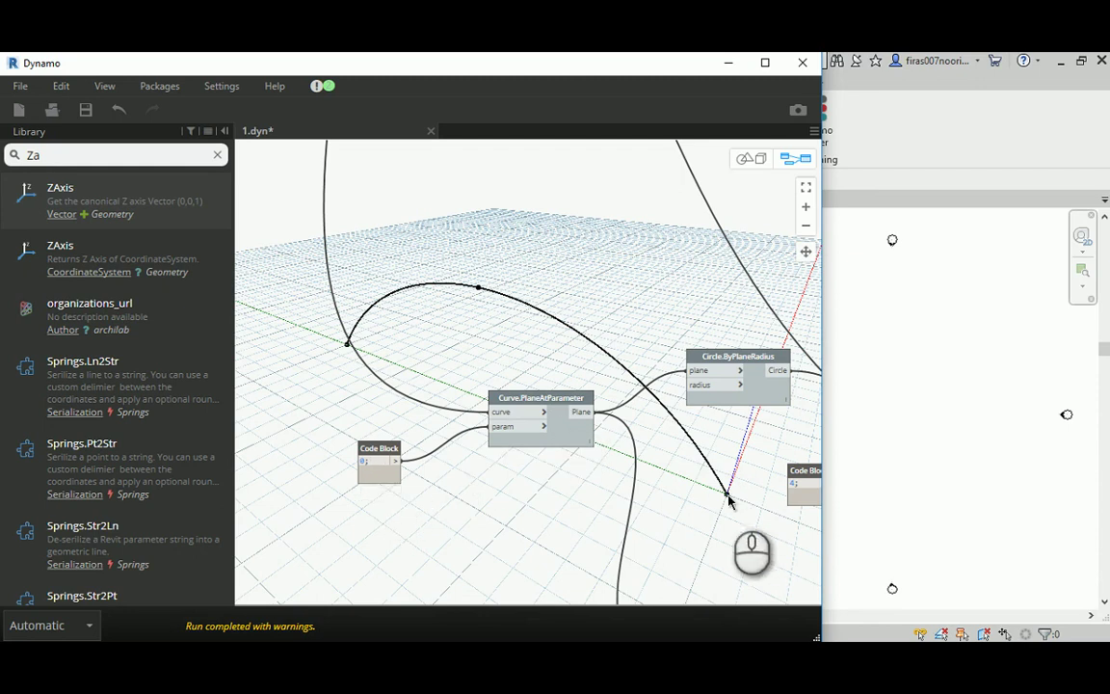
pyautogui.click(545, 403)
pyautogui.rightClick(545, 403)
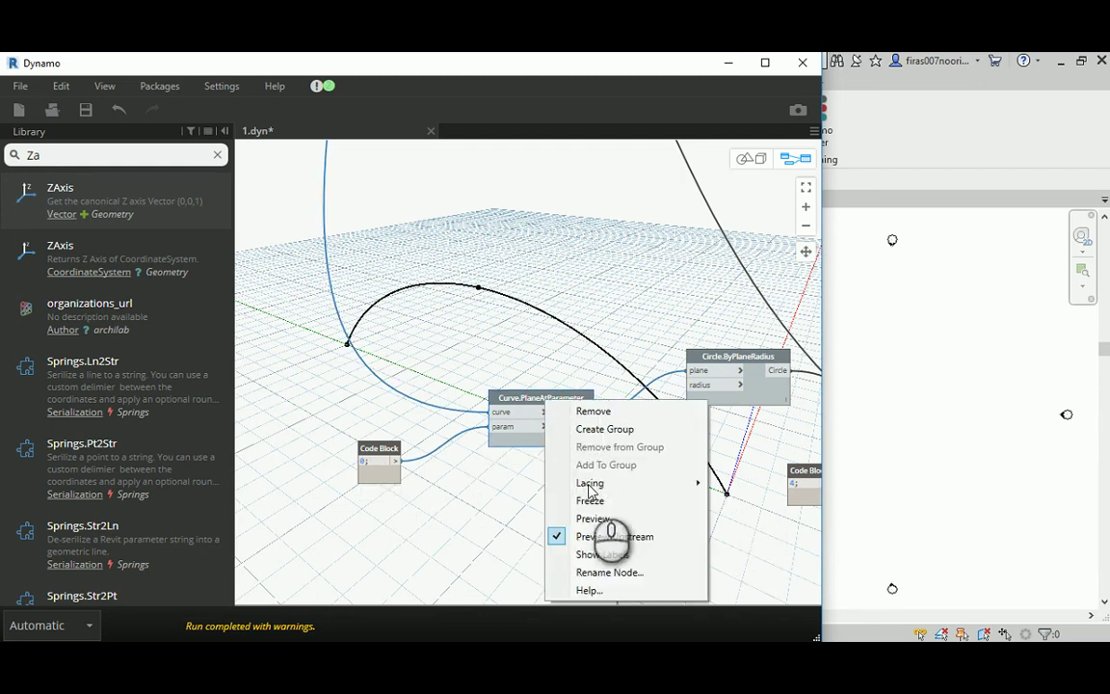
pyautogui.click(578, 515)
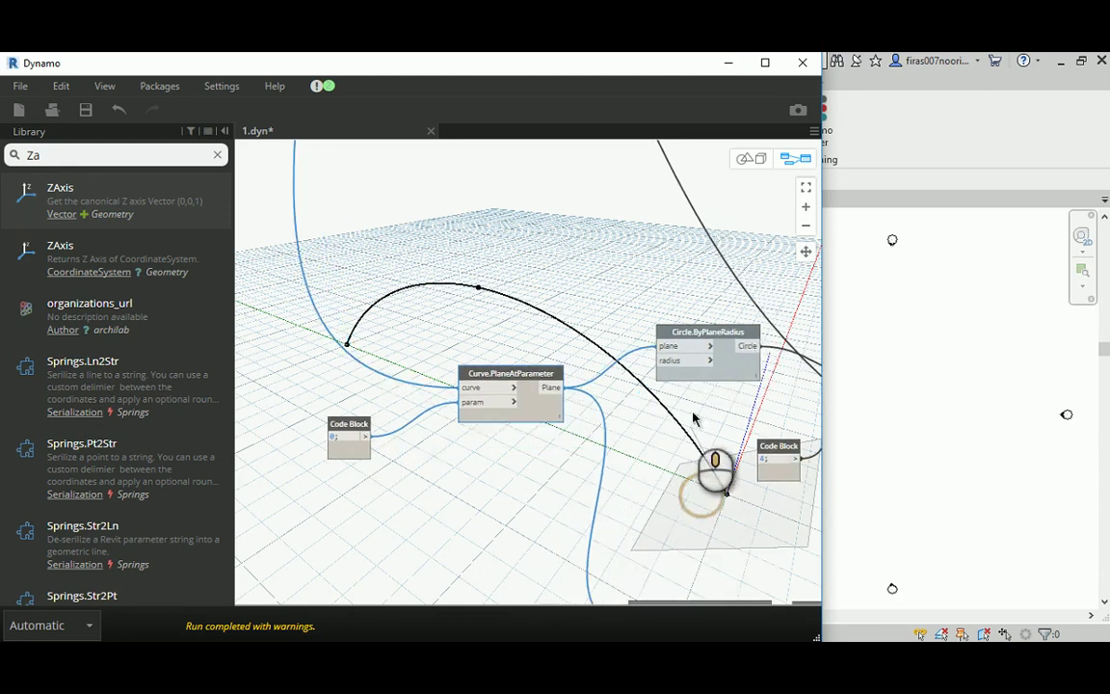
pyautogui.click(751, 158)
pyautogui.moveTo(670, 486)
pyautogui.mouseDown(button='right')
pyautogui.moveTo(681, 453)
pyautogui.moveTo(670, 439)
pyautogui.moveTo(667, 463)
pyautogui.mouseUp(button='right')
pyautogui.click(796, 158)
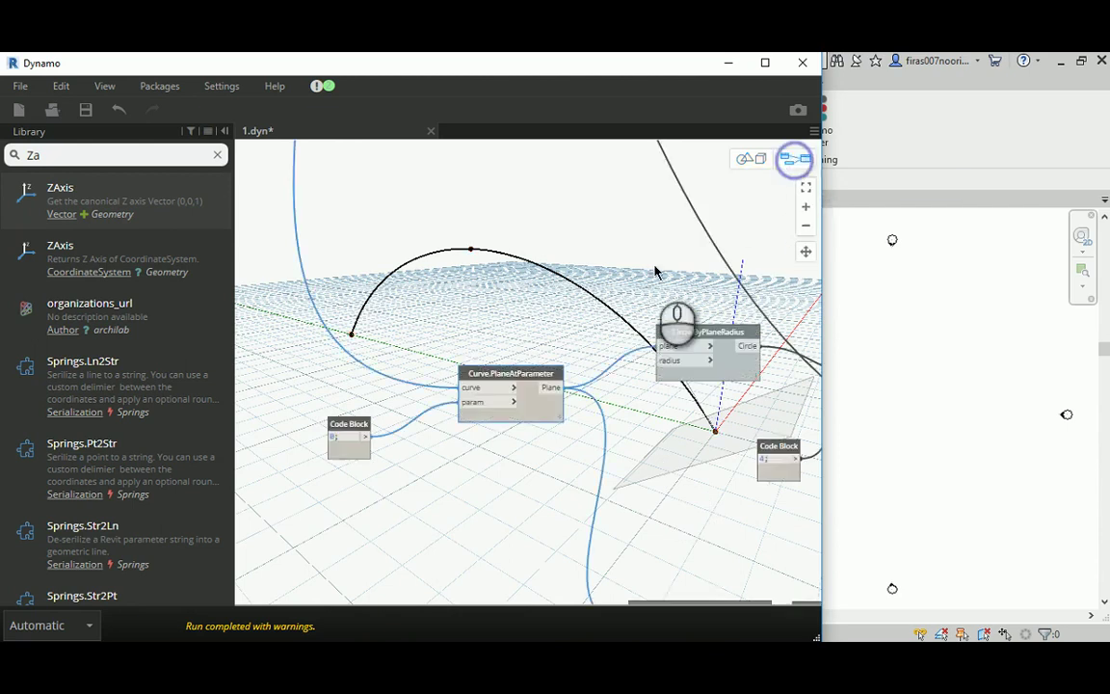
# - Turn on the previews of the Circle.ByPlaneRadius node and the four-sided Polygon.RegularPolygon node built on the arc's start plane
pyautogui.moveTo(619, 309); pyautogui.dragTo(449, 299, button='middle')
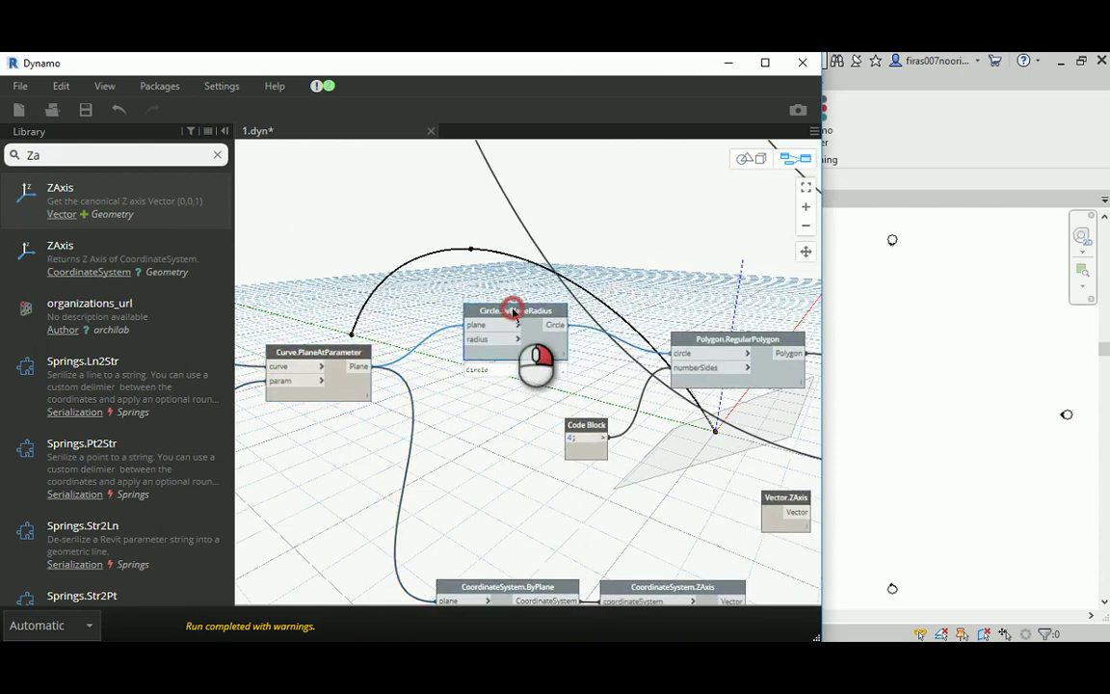
pyautogui.rightClick(514, 314)
pyautogui.click(554, 427)
pyautogui.moveTo(678, 266); pyautogui.dragTo(554, 258, button='middle')
pyautogui.rightClick(644, 327)
pyautogui.click(680, 446)
# - Turn off the Circle.ByPlaneRadius preview and check how the square lies on the arc's start plane
pyautogui.moveTo(684, 286); pyautogui.dragTo(594, 263, button='middle')
pyautogui.rightClick(367, 279)
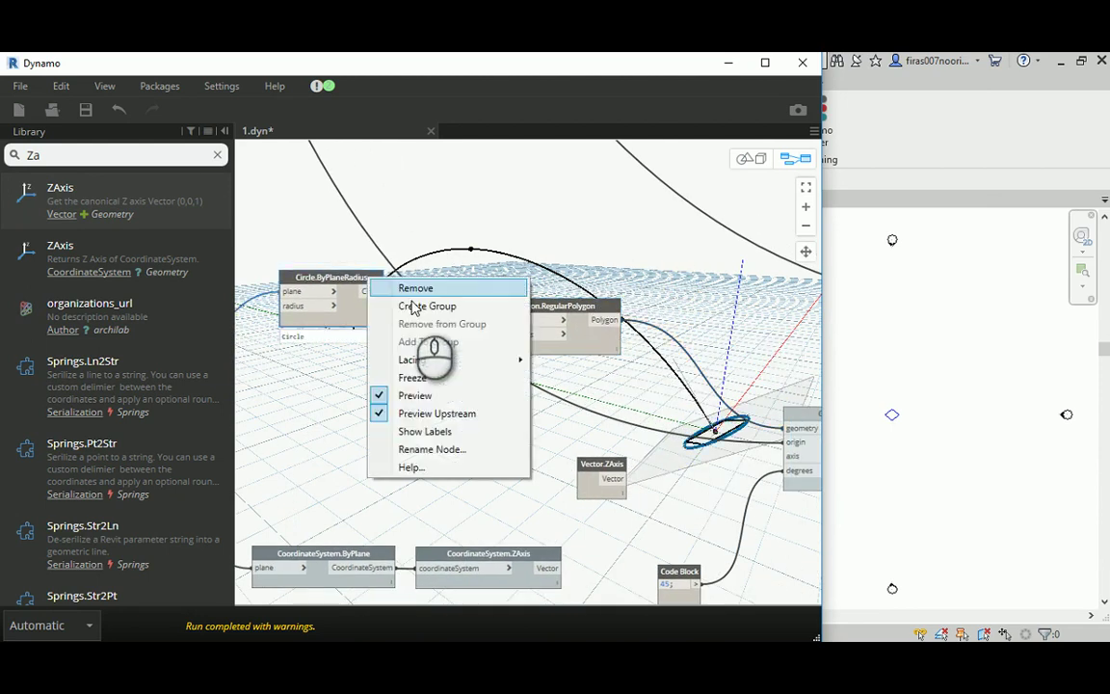
pyautogui.click(406, 396)
pyautogui.click(749, 159)
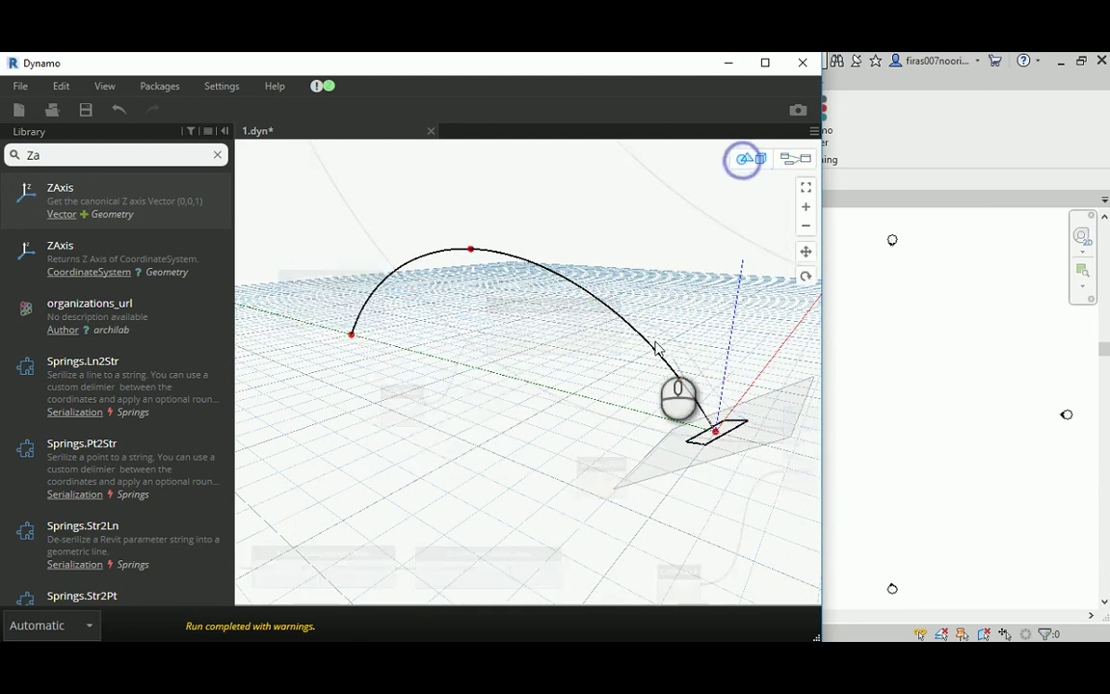
pyautogui.moveTo(653, 355); pyautogui.dragTo(564, 345)
pyautogui.moveTo(499, 337); pyautogui.dragTo(524, 357, button='right')
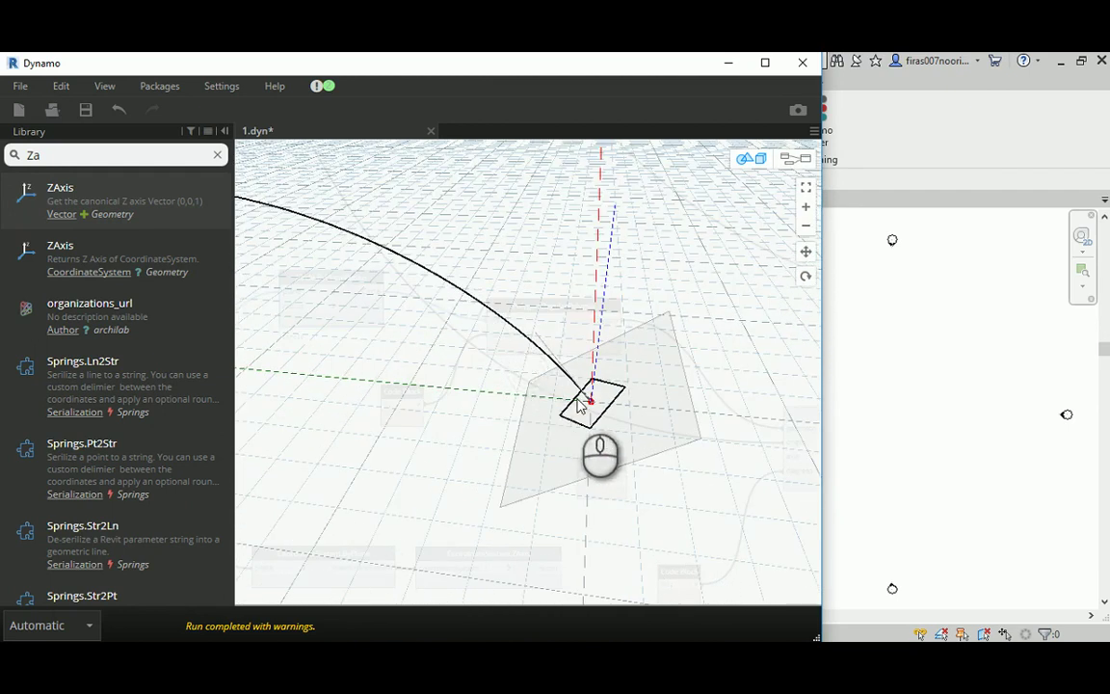
# - Connect the Vector.ZAxis output to the axis input of the 45-degree Geometry.Rotate node and check the resulting sweep
pyautogui.click(790, 159)
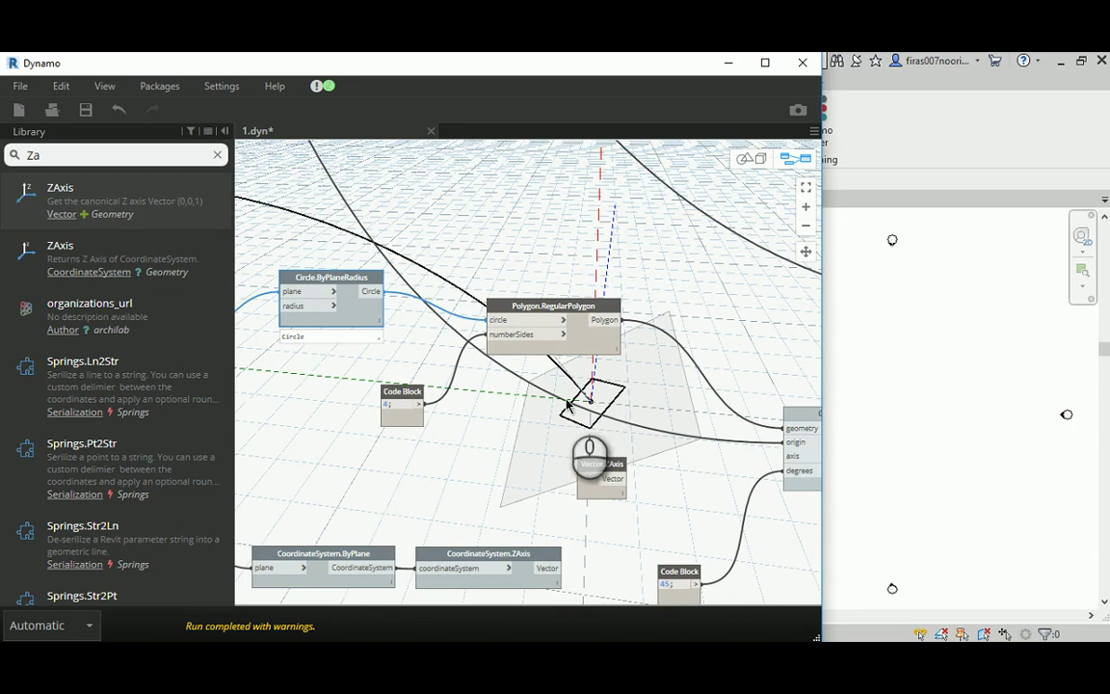
pyautogui.moveTo(674, 413); pyautogui.dragTo(565, 357, button='middle')
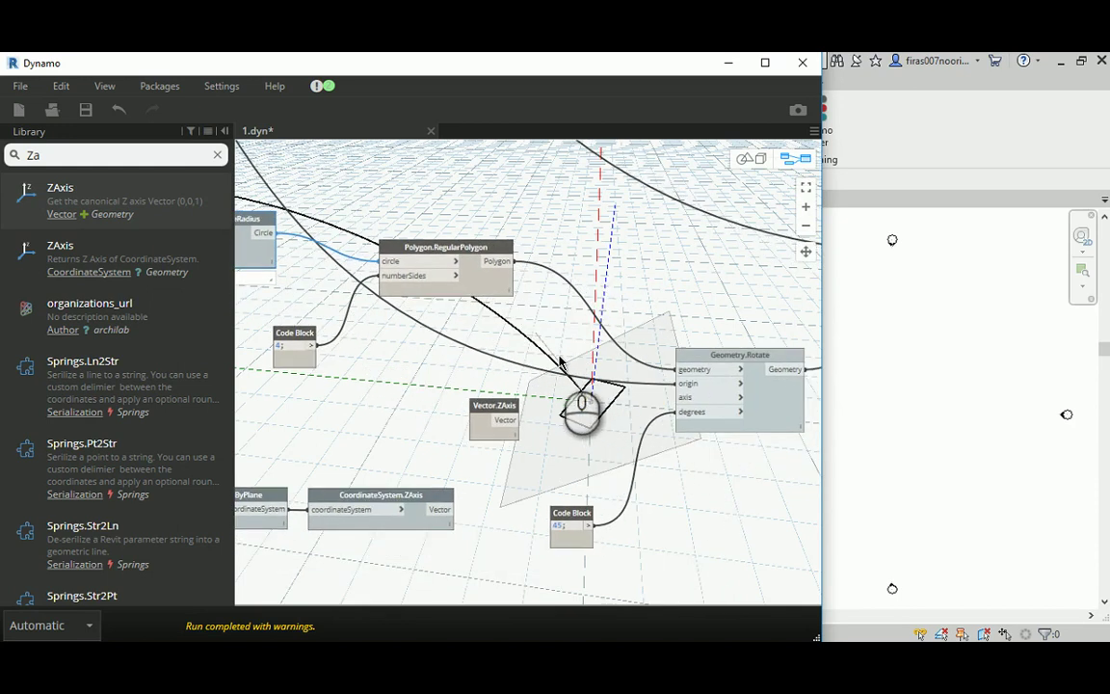
pyautogui.click(514, 420)
pyautogui.click(678, 397)
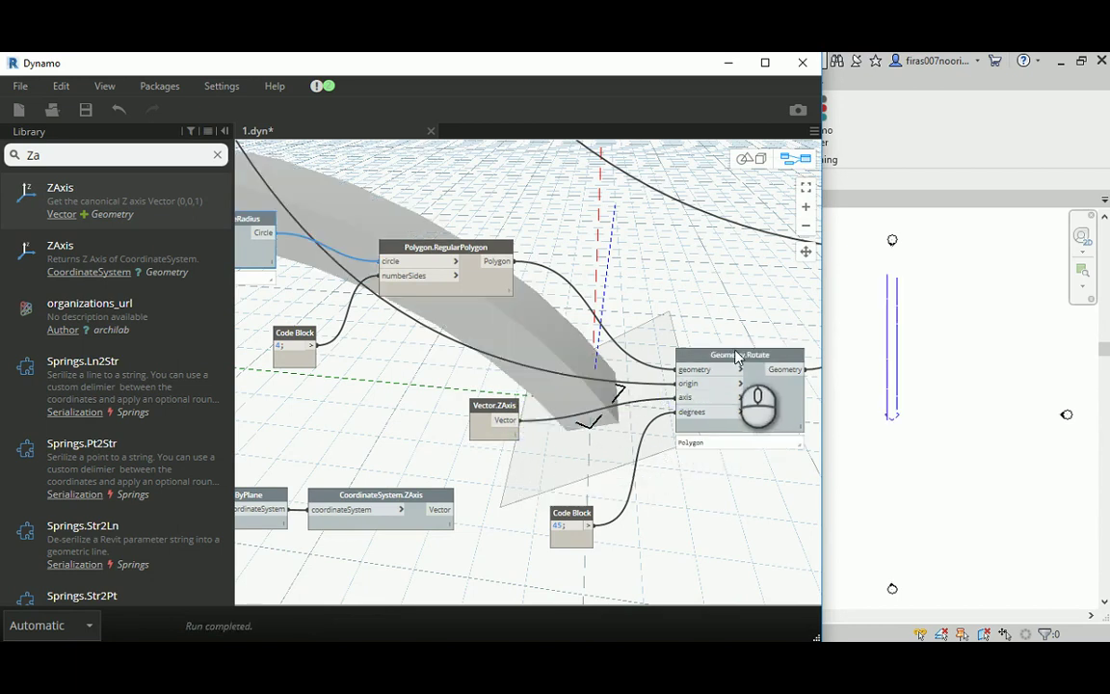
pyautogui.click(745, 159)
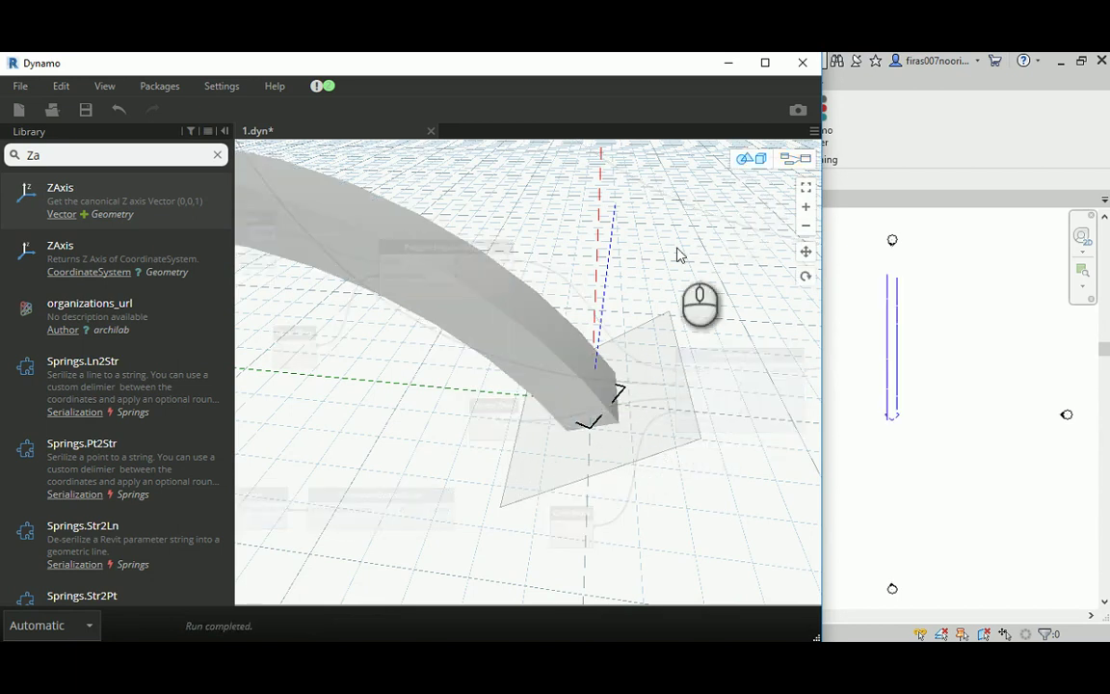
# - Turn off the preview of the Surface.BySweep node fed by the Z-axis rotation
pyautogui.click(778, 162)
pyautogui.moveTo(671, 300); pyautogui.dragTo(609, 321, button='middle')
pyautogui.rightClick(734, 239)
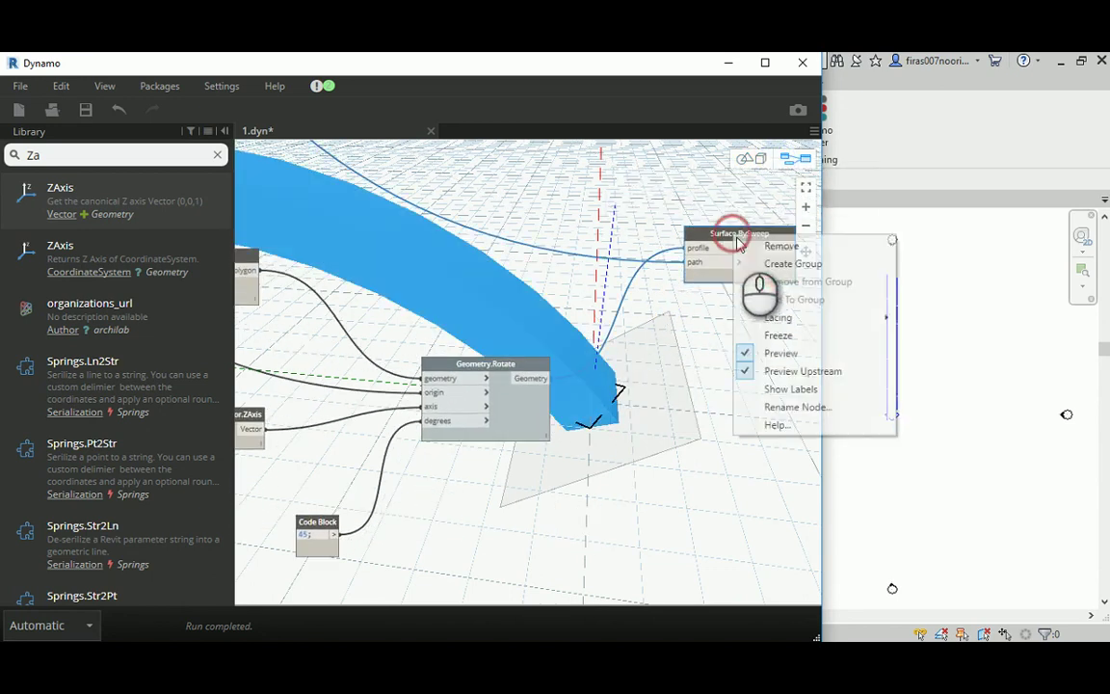
pyautogui.click(761, 350)
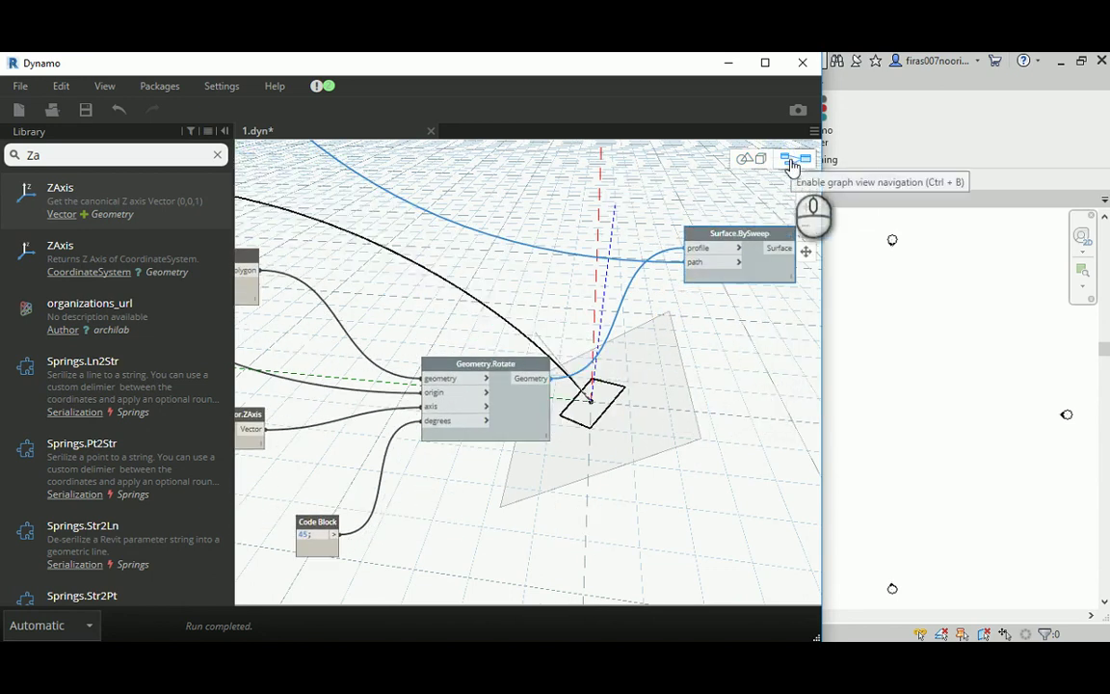
# - Turn on the preview of the 45-degree Geometry.Rotate node and compare its square with the original on the arc's start plane
pyautogui.moveTo(505, 314); pyautogui.dragTo(601, 292, button='middle')
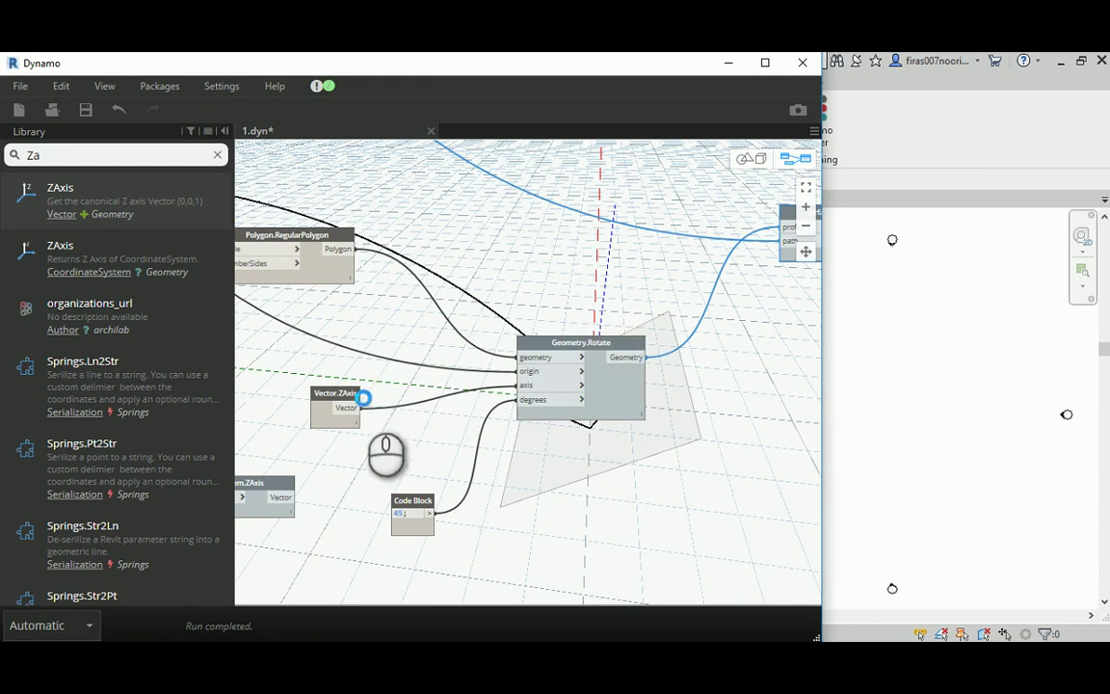
pyautogui.moveTo(441, 372); pyautogui.dragTo(493, 366, button='middle')
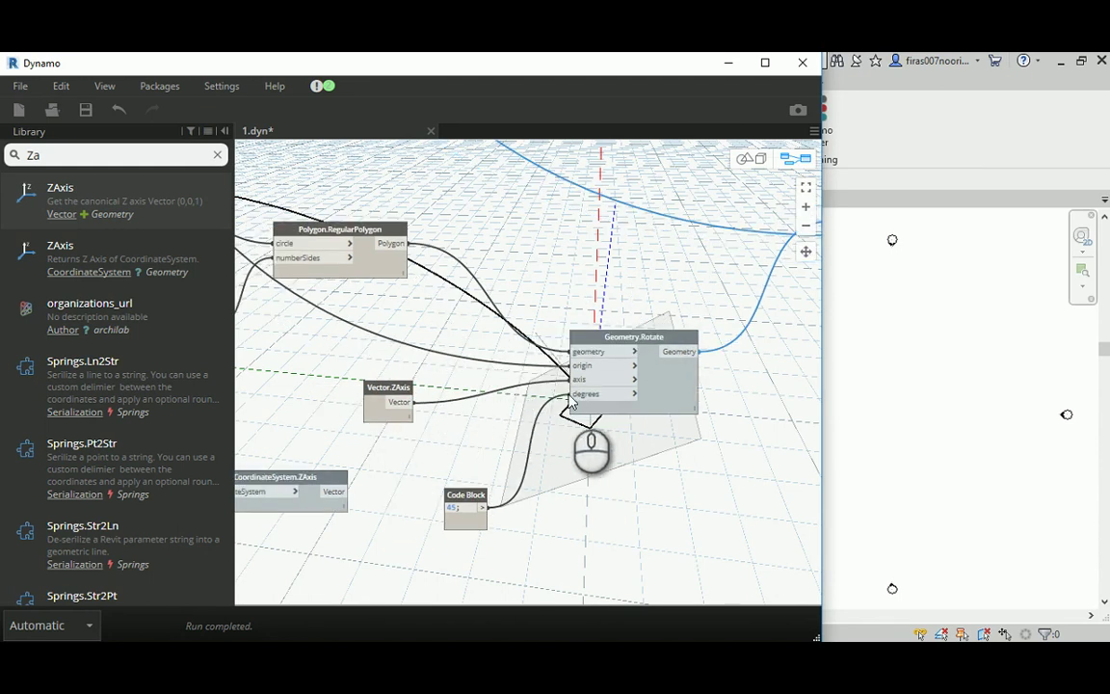
pyautogui.click(735, 167)
pyautogui.moveTo(603, 381)
pyautogui.mouseDown(button='right')
pyautogui.moveTo(548, 372)
pyautogui.moveTo(609, 389)
pyautogui.mouseUp(button='right')
pyautogui.click(795, 159)
pyautogui.scroll(-1, 538, 292)
pyautogui.moveTo(459, 291); pyautogui.dragTo(543, 296, button='middle')
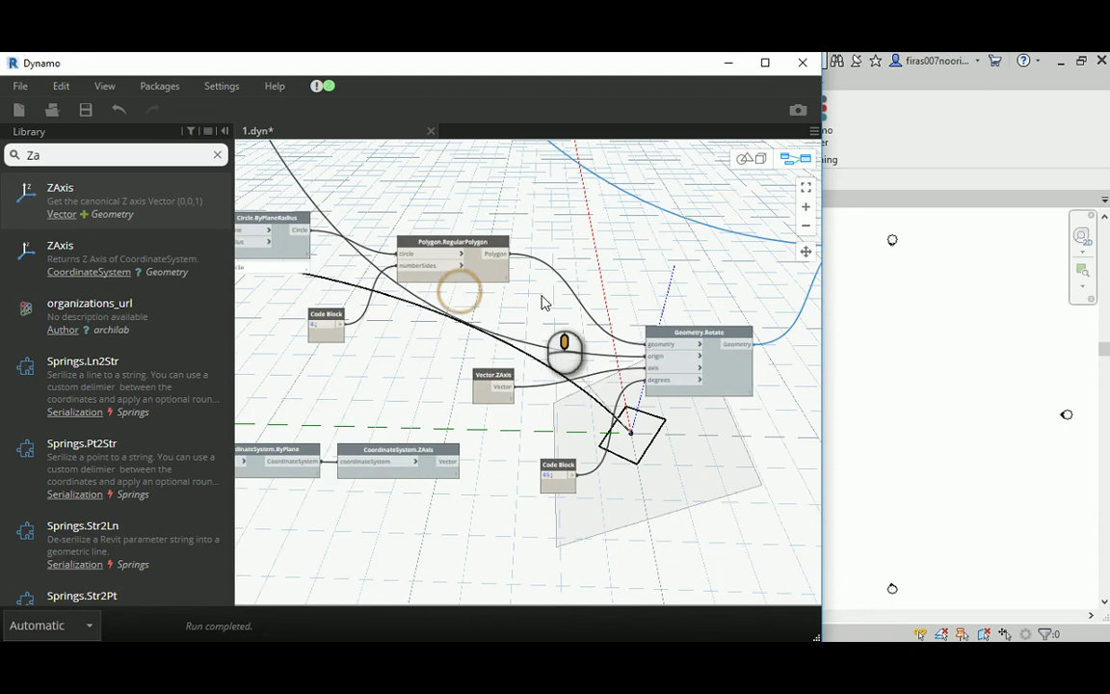
pyautogui.scroll(1, 435, 219)
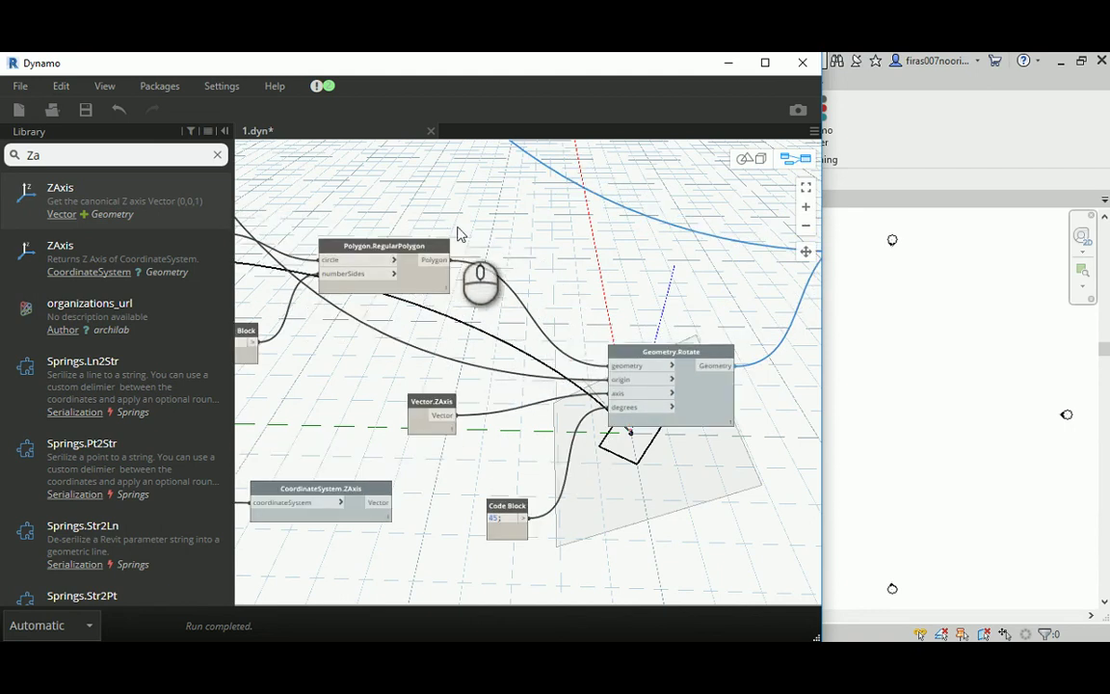
pyautogui.moveTo(466, 238); pyautogui.dragTo(502, 216, button='middle')
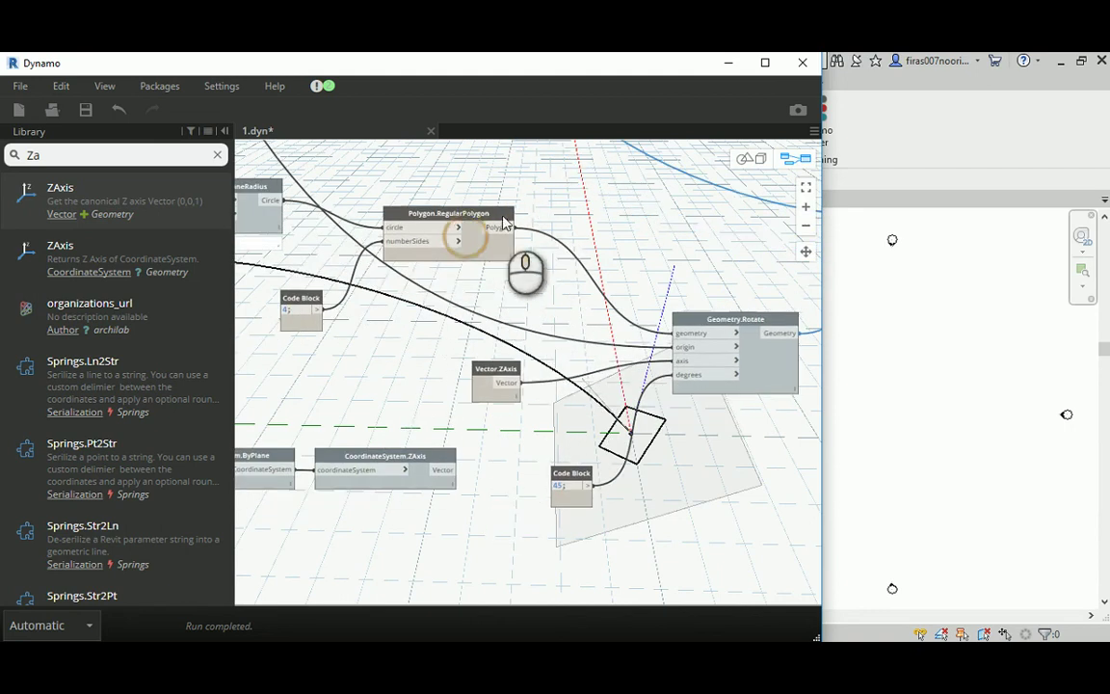
pyautogui.rightClick(734, 325)
pyautogui.click(781, 442)
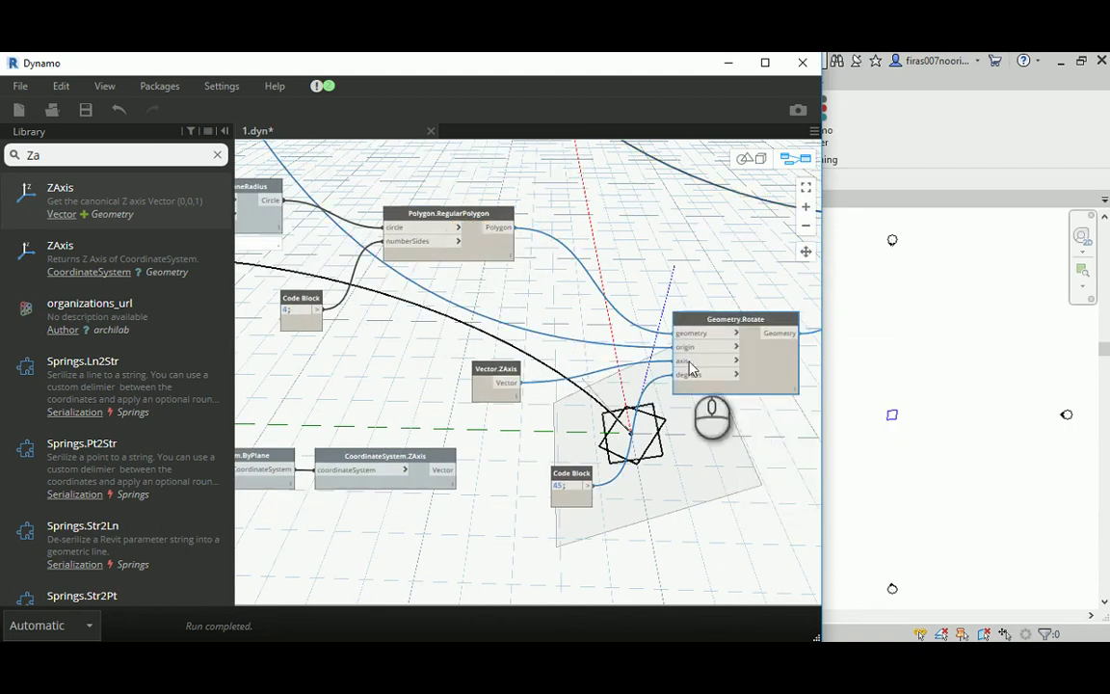
pyautogui.click(748, 157)
pyautogui.moveTo(636, 252); pyautogui.dragTo(578, 314, button='right')
# - Disconnect the Vector.ZAxis output from the axis input of the Geometry.Rotate node
pyautogui.click(795, 158)
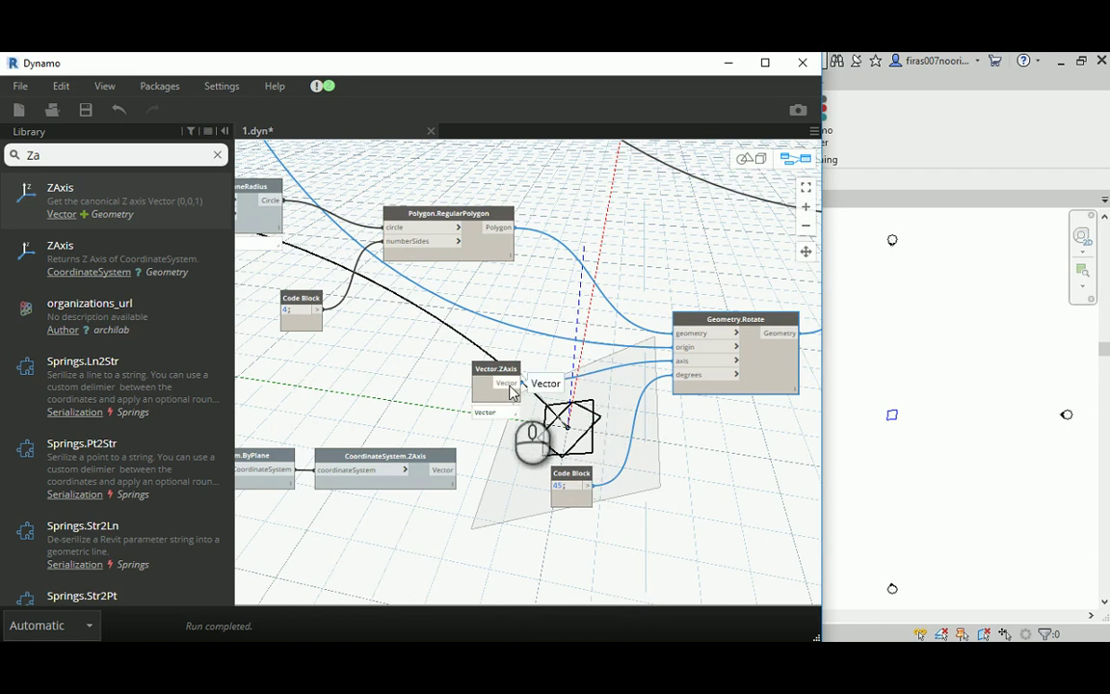
pyautogui.moveTo(510, 383); pyautogui.dragTo(671, 363)
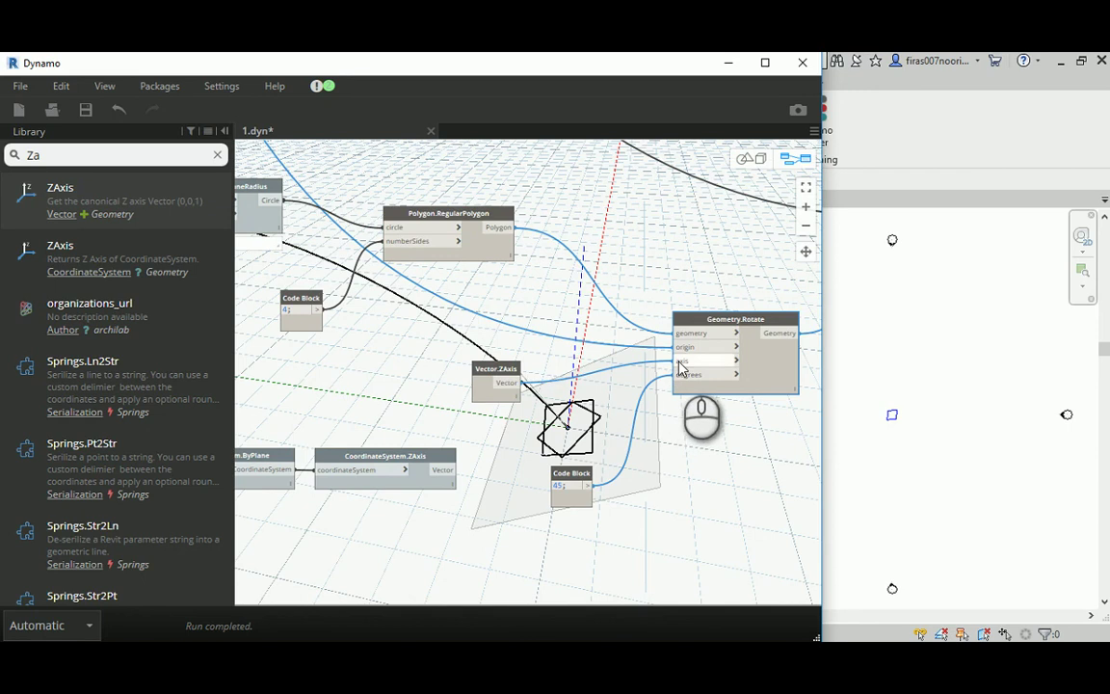
pyautogui.moveTo(558, 424); pyautogui.dragTo(585, 388, button='middle')
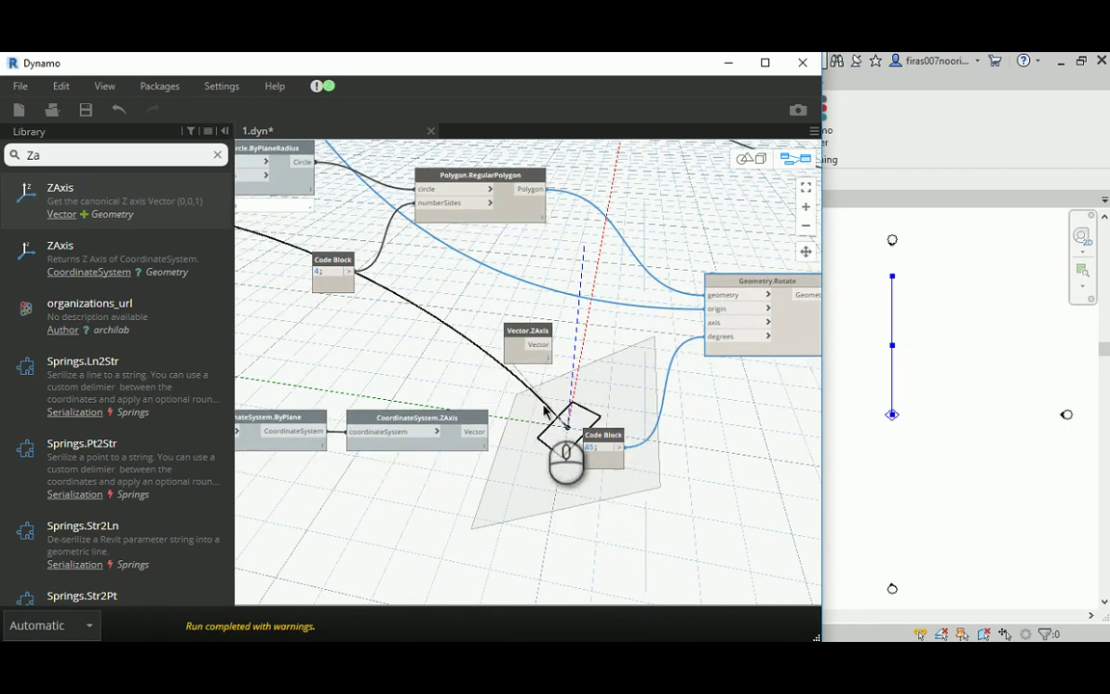
# - Turn on the preview of the CoordinateSystem.ByPlane node and check its axes at the arc's start
pyautogui.moveTo(498, 385); pyautogui.dragTo(644, 389, button='middle')
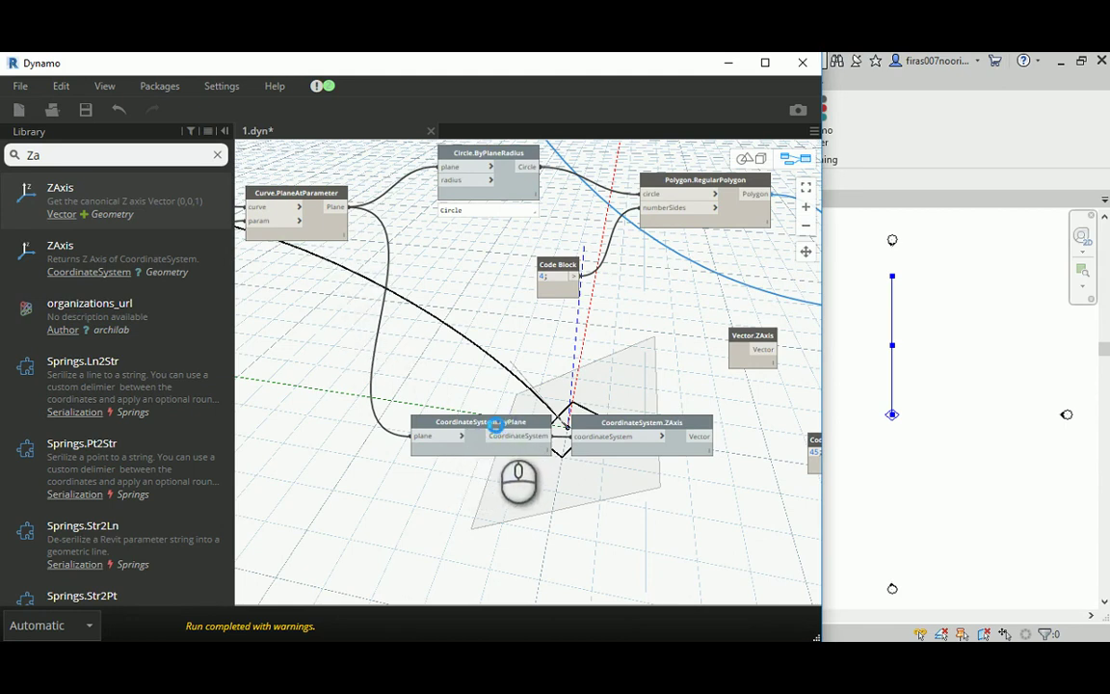
pyautogui.click(496, 425)
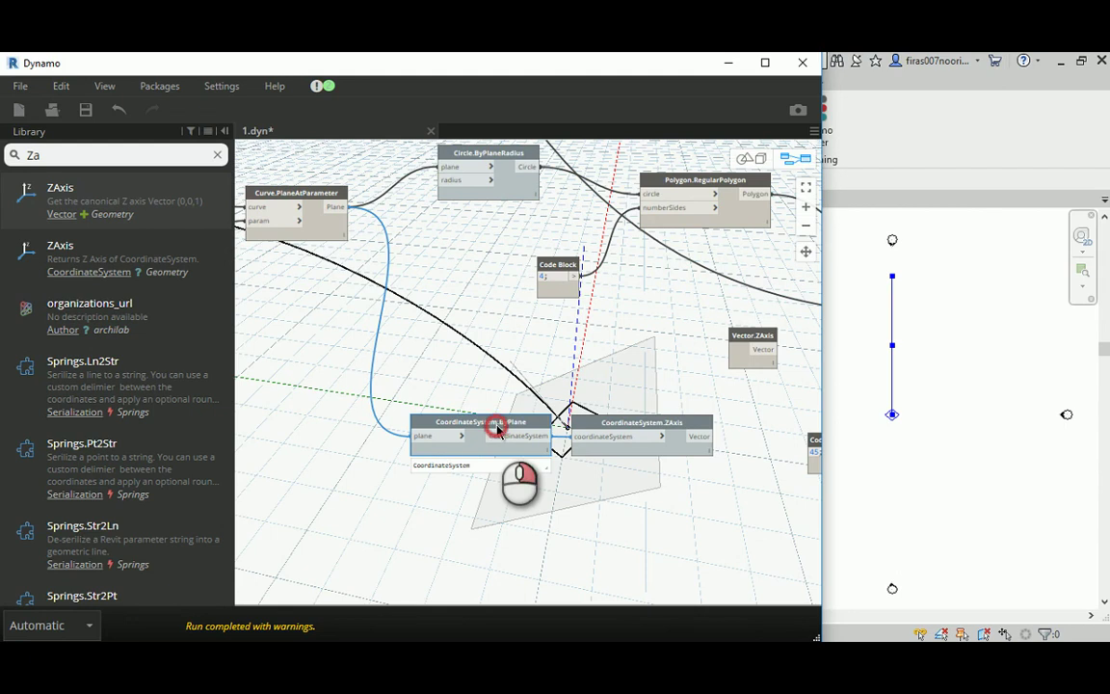
pyautogui.rightClick(496, 430)
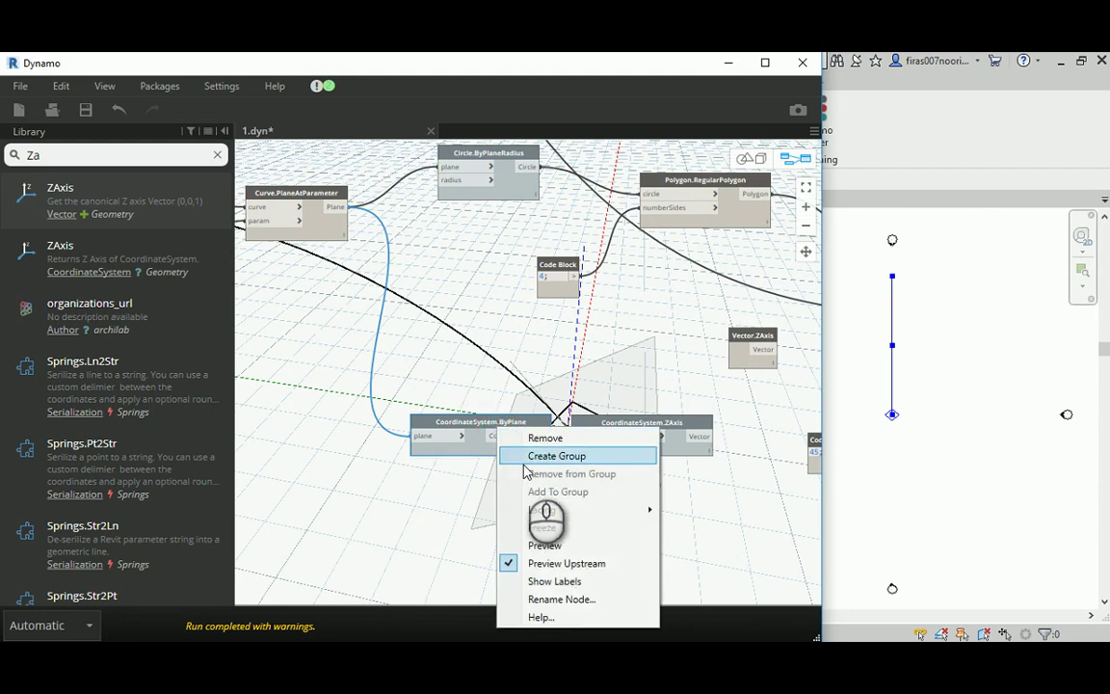
pyautogui.click(526, 545)
pyautogui.moveTo(595, 344); pyautogui.dragTo(505, 372, button='middle')
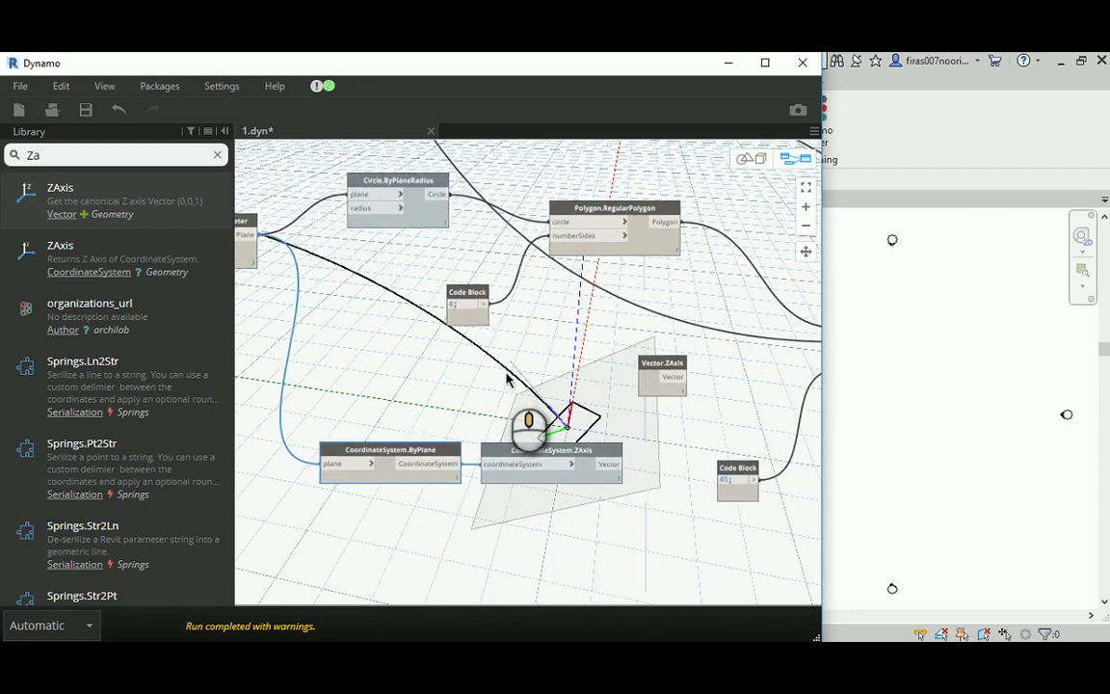
pyautogui.click(750, 164)
pyautogui.scroll(6, 569, 467)
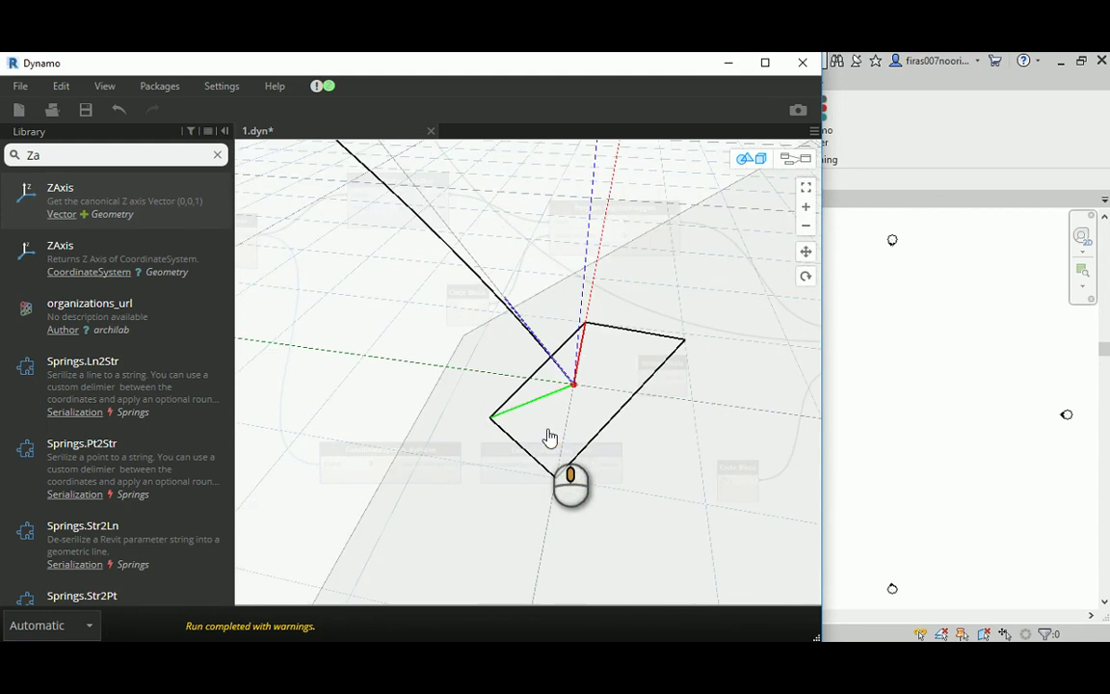
# - Turn on the preview of the CoordinateSystem.ZAxis node
pyautogui.click(796, 158)
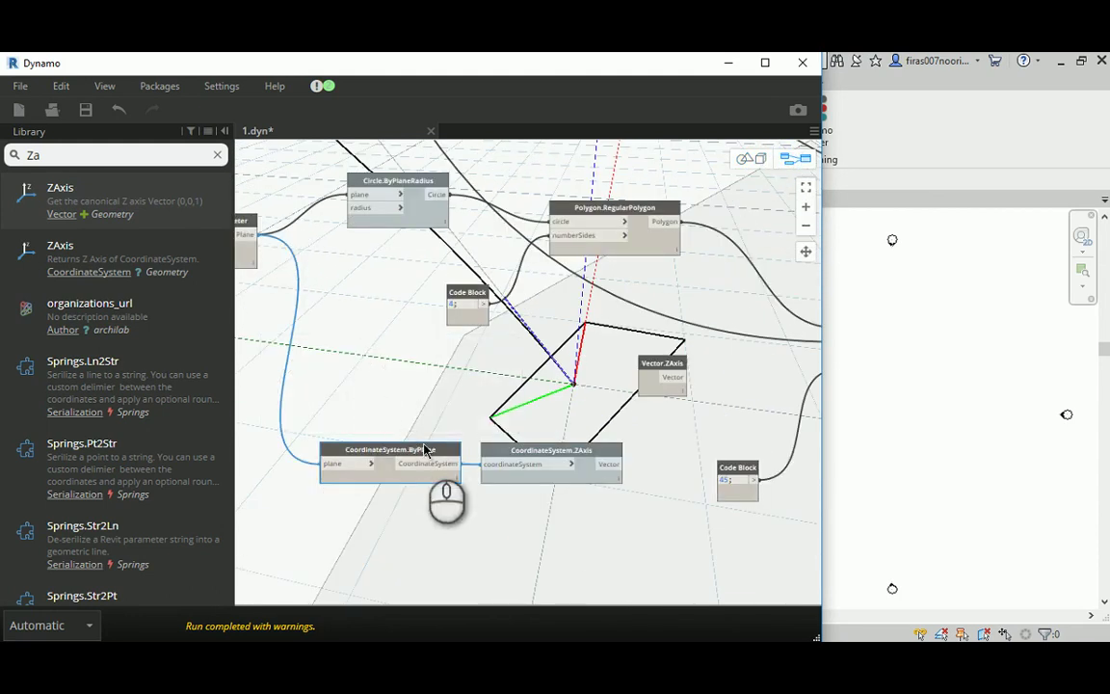
pyautogui.rightClick(514, 453)
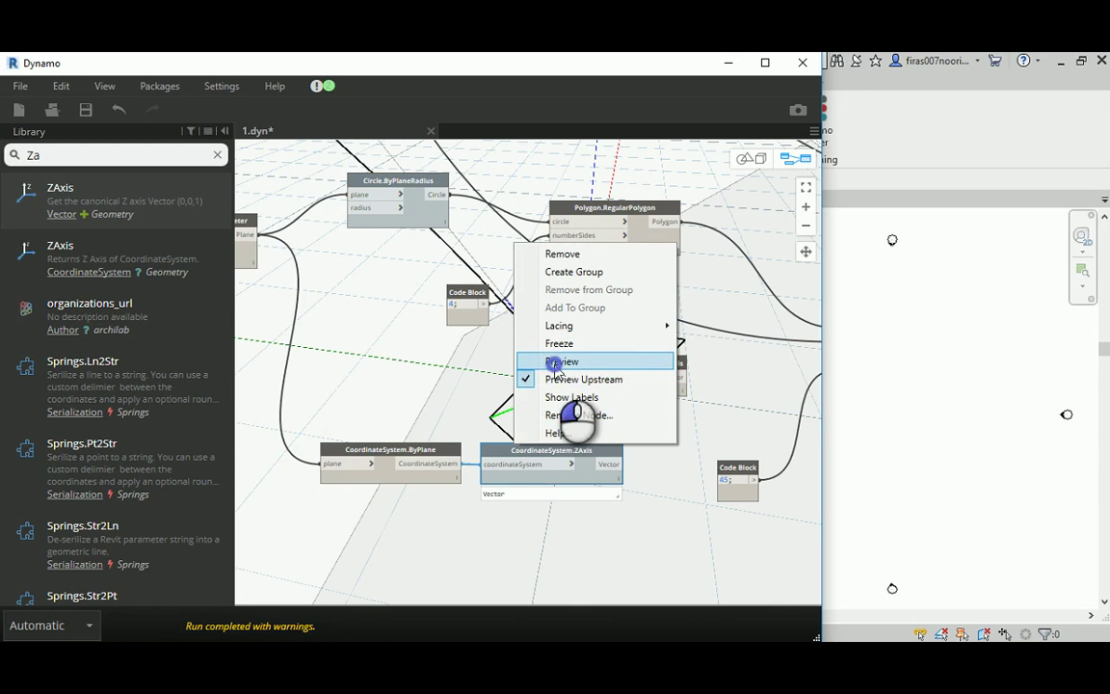
pyautogui.click(555, 373)
# - Connect the CoordinateSystem.ZAxis Vector output to the axis input of the Geometry.Rotate node and check the rotated square
pyautogui.moveTo(664, 442); pyautogui.dragTo(482, 467, button='middle')
pyautogui.moveTo(464, 456); pyautogui.dragTo(698, 349)
pyautogui.click(750, 158)
pyautogui.moveTo(627, 323); pyautogui.dragTo(603, 332, button='right')
# - Turn off the preview of the Polygon.RegularPolygon node so only the rotated square is displayed
pyautogui.click(794, 158)
pyautogui.scroll(-2, 605, 374)
pyautogui.scroll(1, 586, 249)
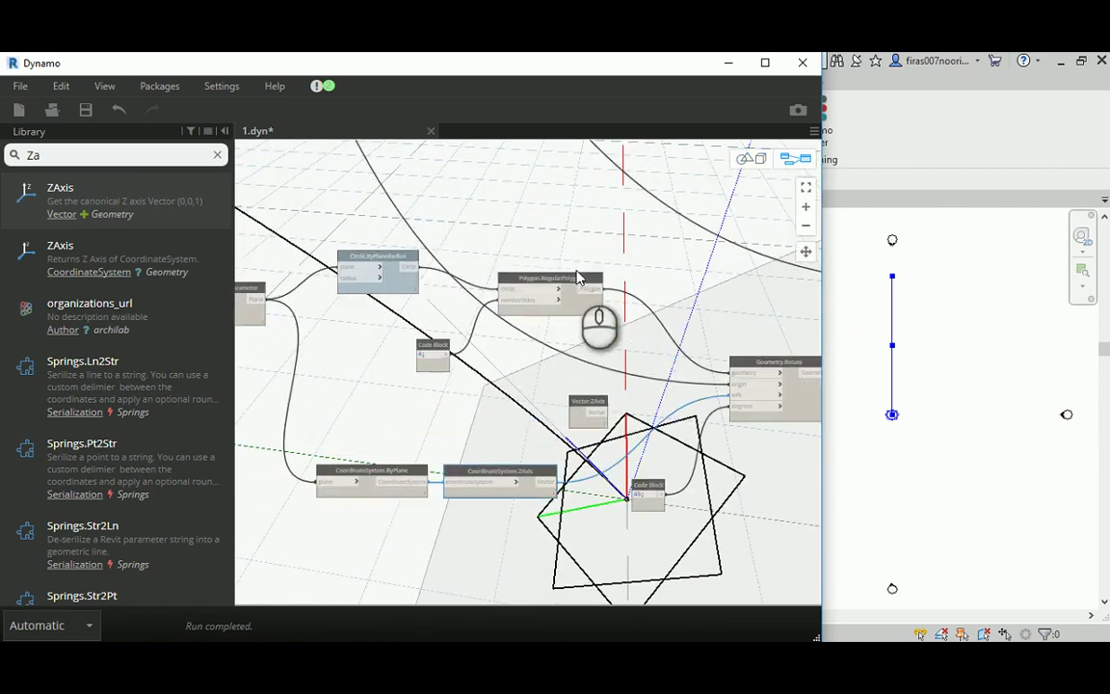
pyautogui.rightClick(569, 279)
pyautogui.click(624, 391)
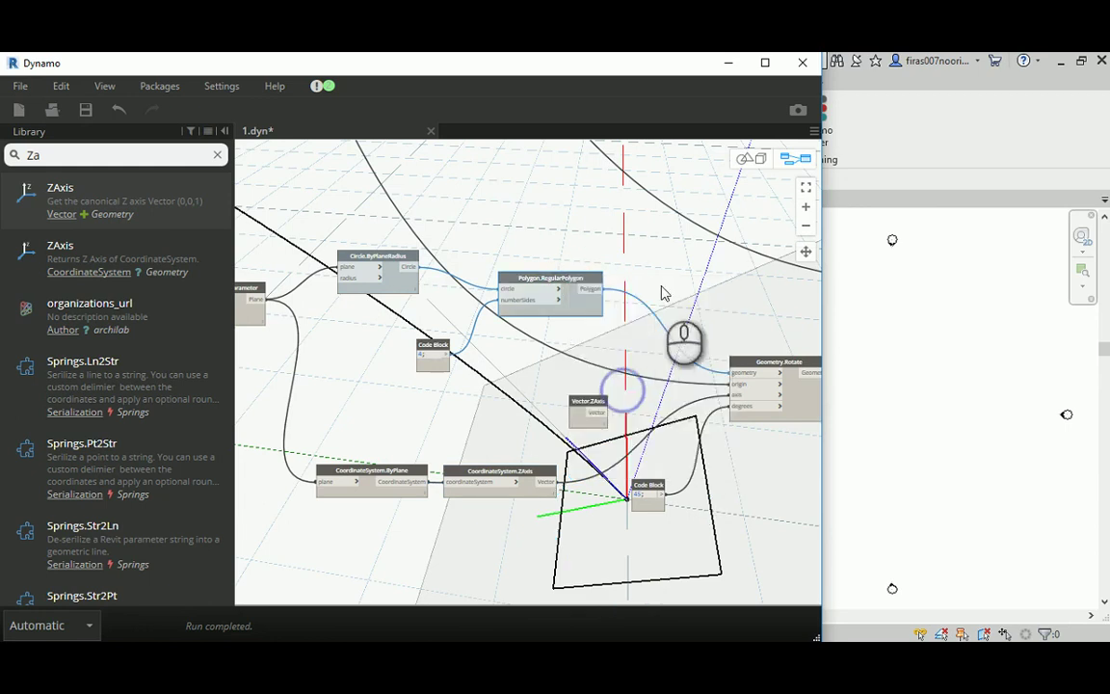
# - Turn on the preview of the Surface.BySweep node fed by the rotated square
pyautogui.moveTo(686, 291); pyautogui.dragTo(628, 214, button='middle')
pyautogui.scroll(-3, 675, 385)
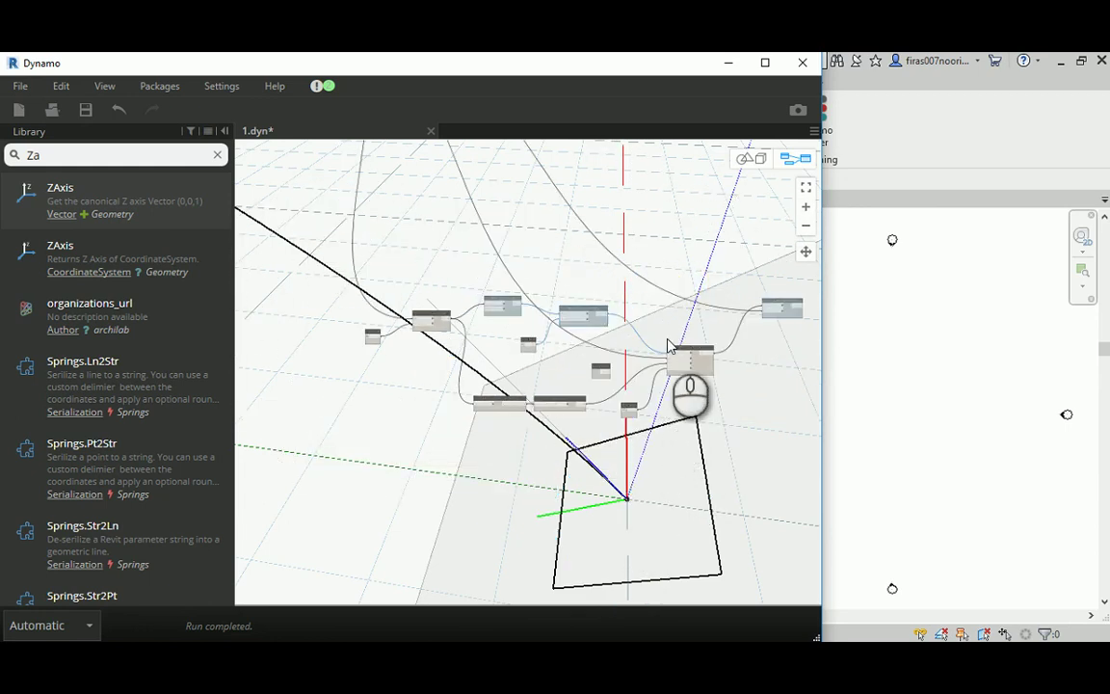
pyautogui.scroll(3, 771, 309)
pyautogui.rightClick(785, 324)
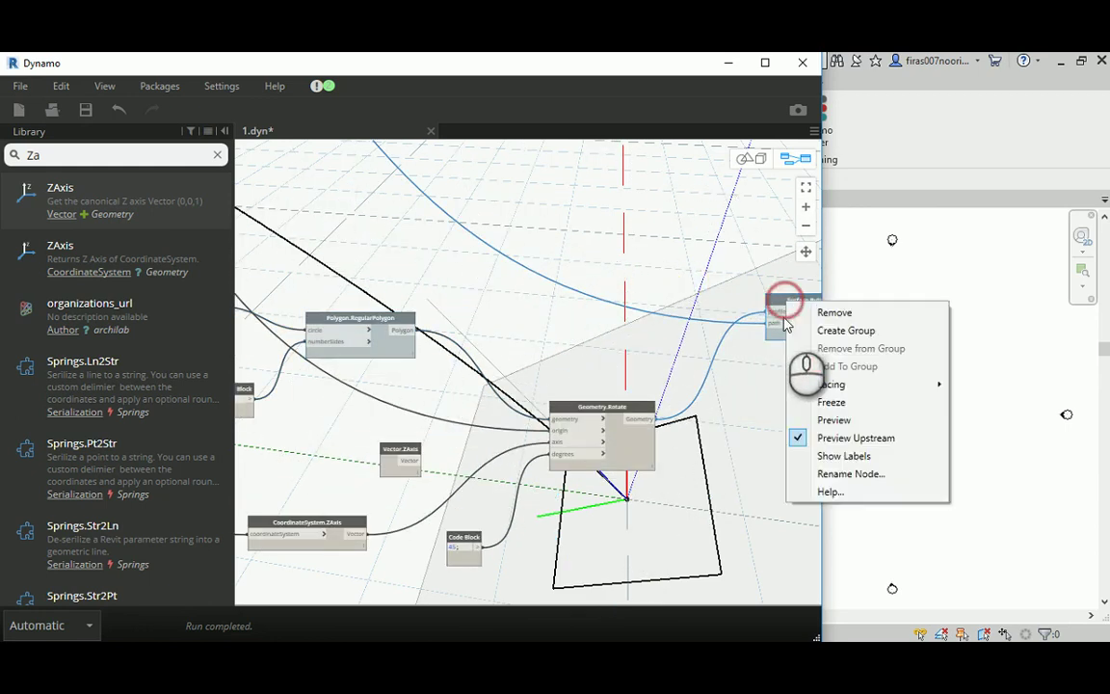
pyautogui.click(835, 420)
# - Examine the swept arch from several sides, checking how its square end sits on the arc's start plane
pyautogui.click(750, 158)
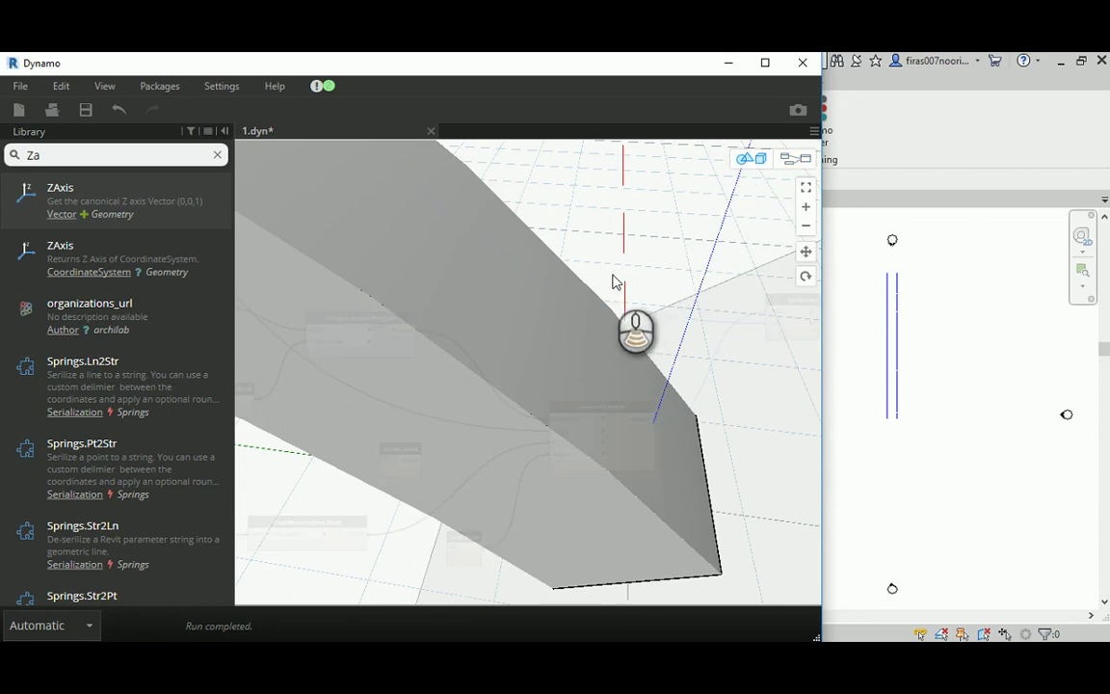
pyautogui.scroll(-4, 612, 277)
pyautogui.moveTo(526, 403); pyautogui.dragTo(426, 327, button='right')
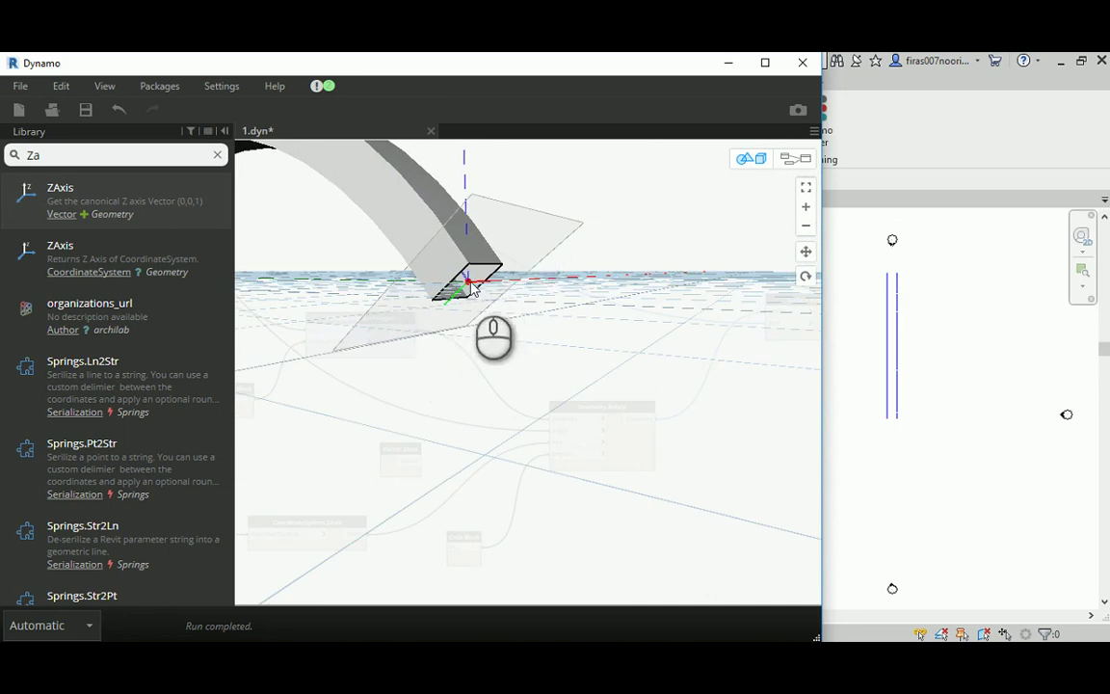
pyautogui.moveTo(418, 244); pyautogui.dragTo(591, 342, button='middle')
pyautogui.moveTo(493, 347); pyautogui.dragTo(595, 332, button='right')
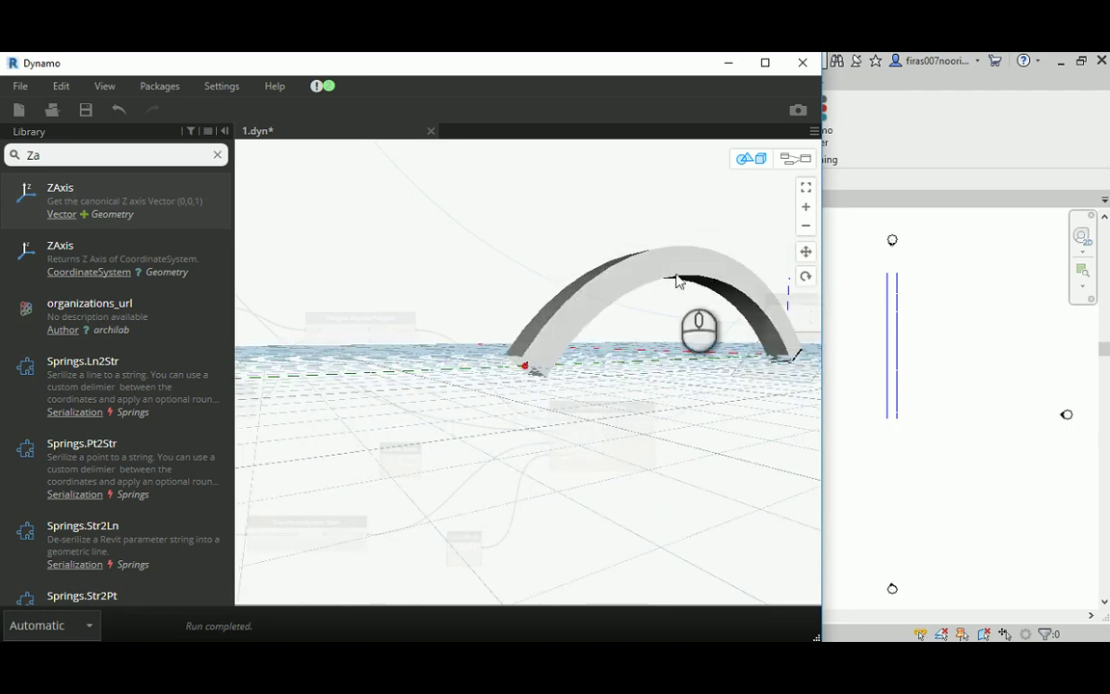
pyautogui.click(796, 158)
pyautogui.moveTo(619, 265); pyautogui.dragTo(535, 278, button='right')
pyautogui.click(570, 238)
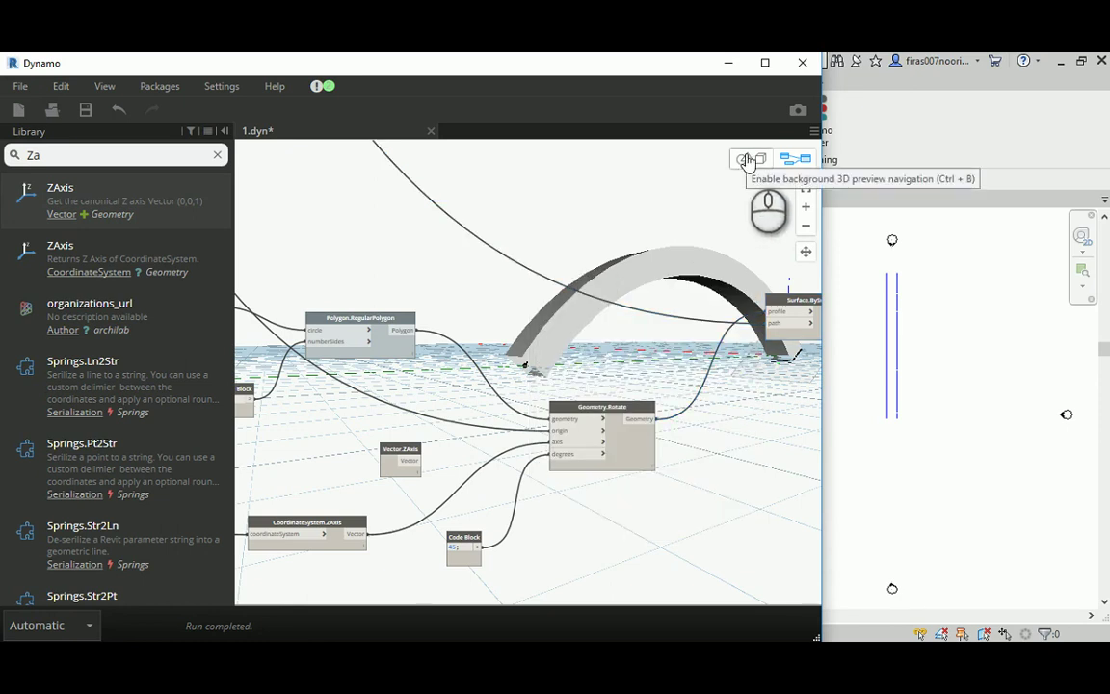
pyautogui.moveTo(643, 235); pyautogui.dragTo(582, 255, button='right')
pyautogui.click(526, 233)
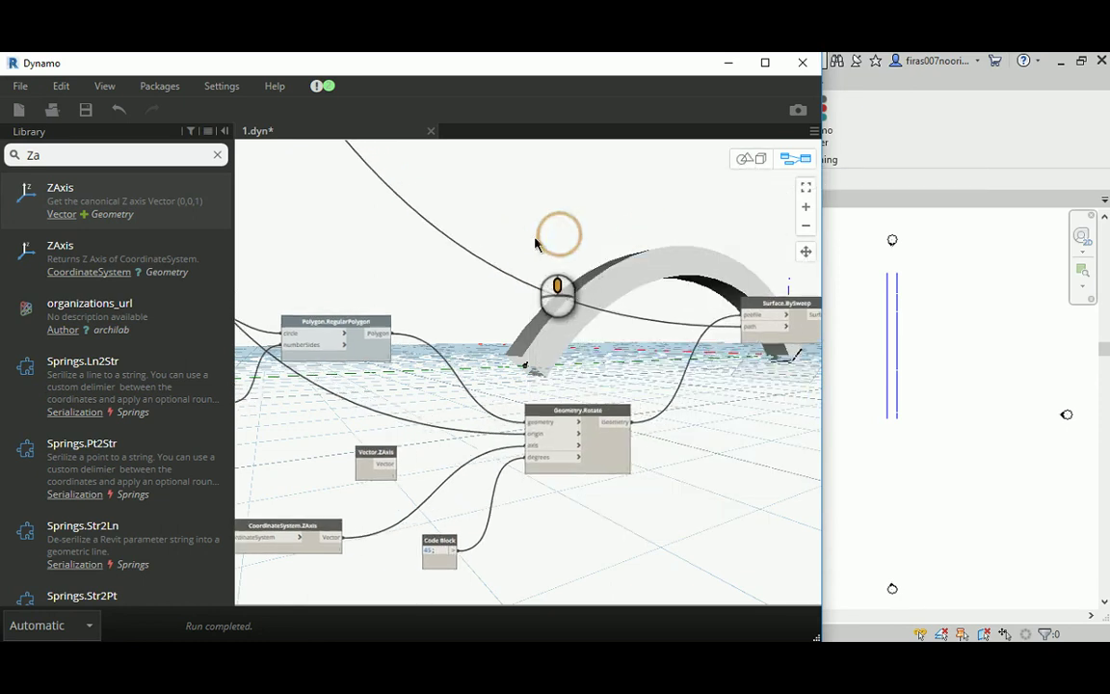
pyautogui.click(751, 158)
pyautogui.moveTo(673, 210); pyautogui.dragTo(555, 226, button='right')
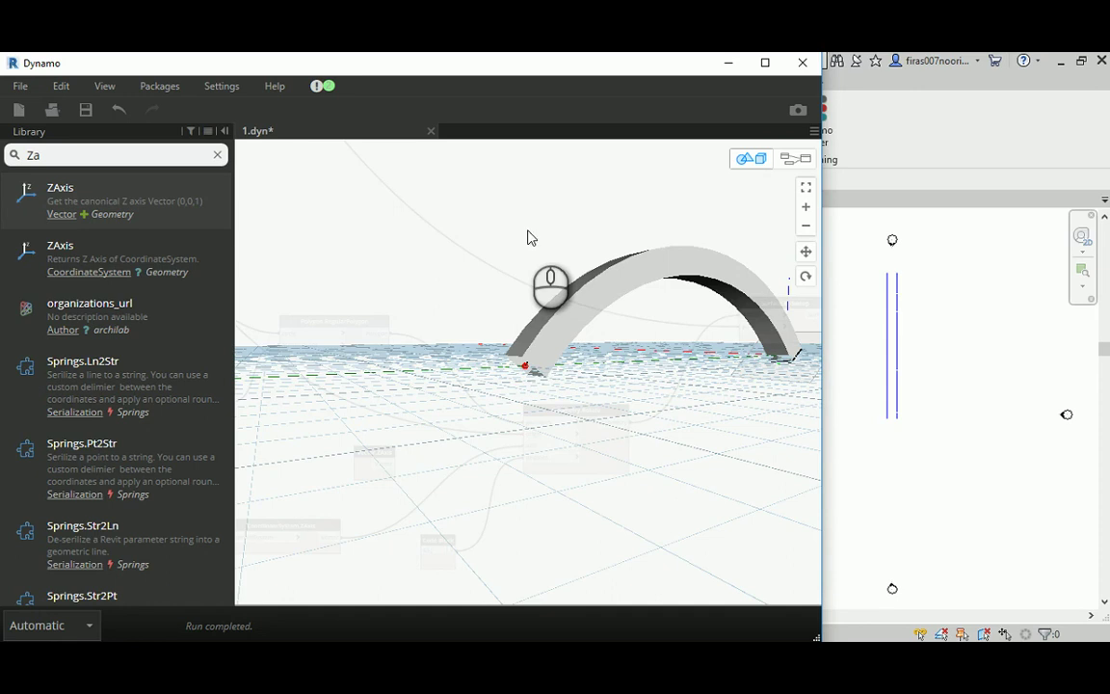
pyautogui.moveTo(573, 250); pyautogui.dragTo(533, 302, button='right')
pyautogui.scroll(3, 565, 313)
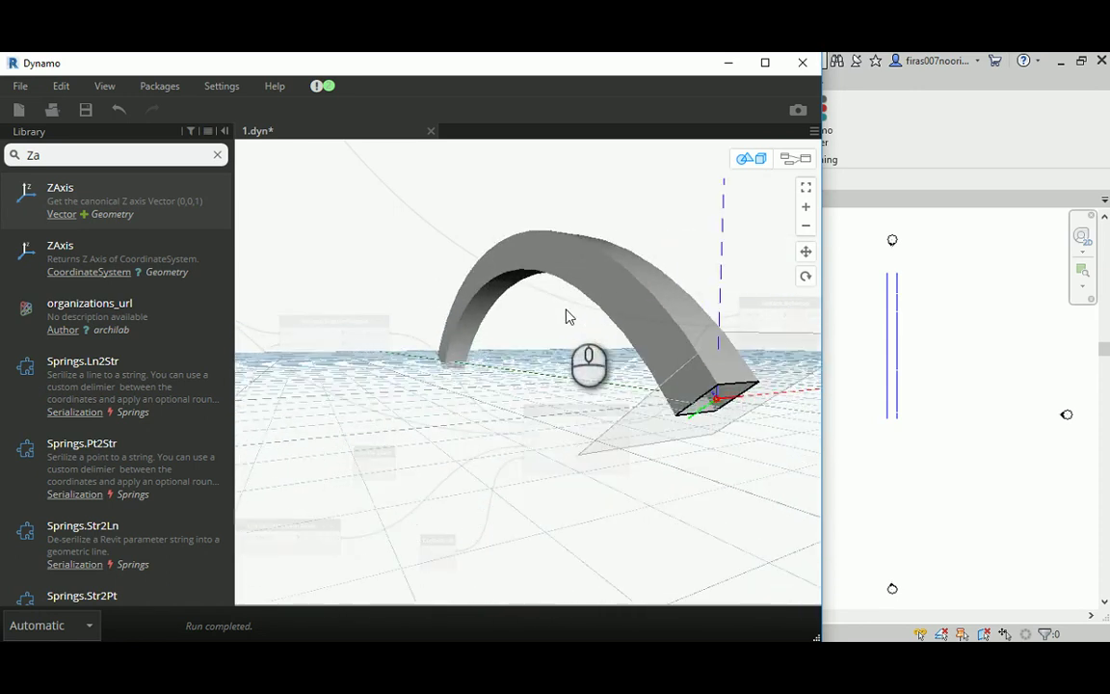
pyautogui.moveTo(649, 280); pyautogui.dragTo(605, 275, button='middle')
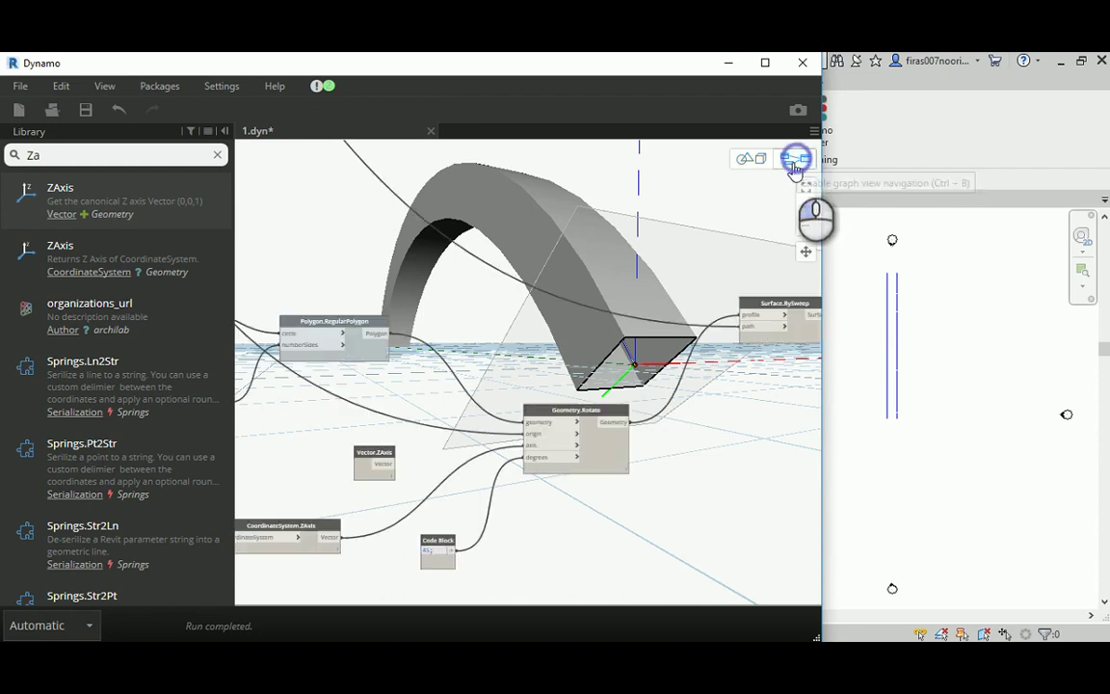
# - Review the node chain from Curve.PlaneAtParameter through the circle, polygon and coordinate system nodes
pyautogui.scroll(-5, 653, 293)
pyautogui.scroll(1, 460, 280)
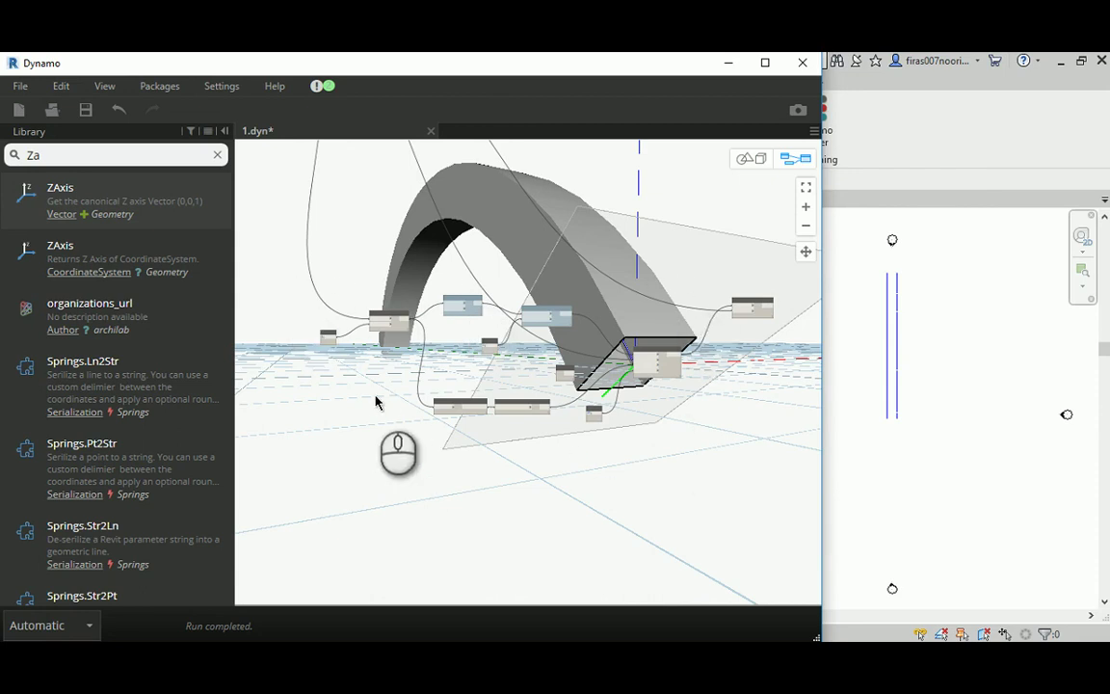
pyautogui.scroll(2, 376, 403)
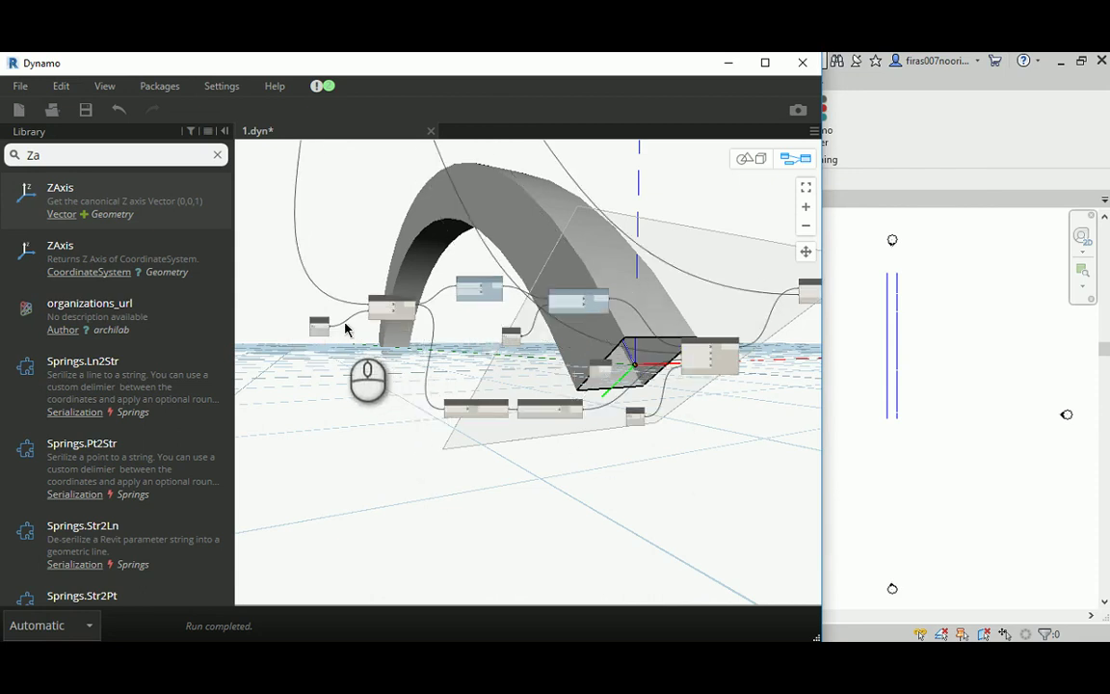
pyautogui.scroll(5, 357, 321)
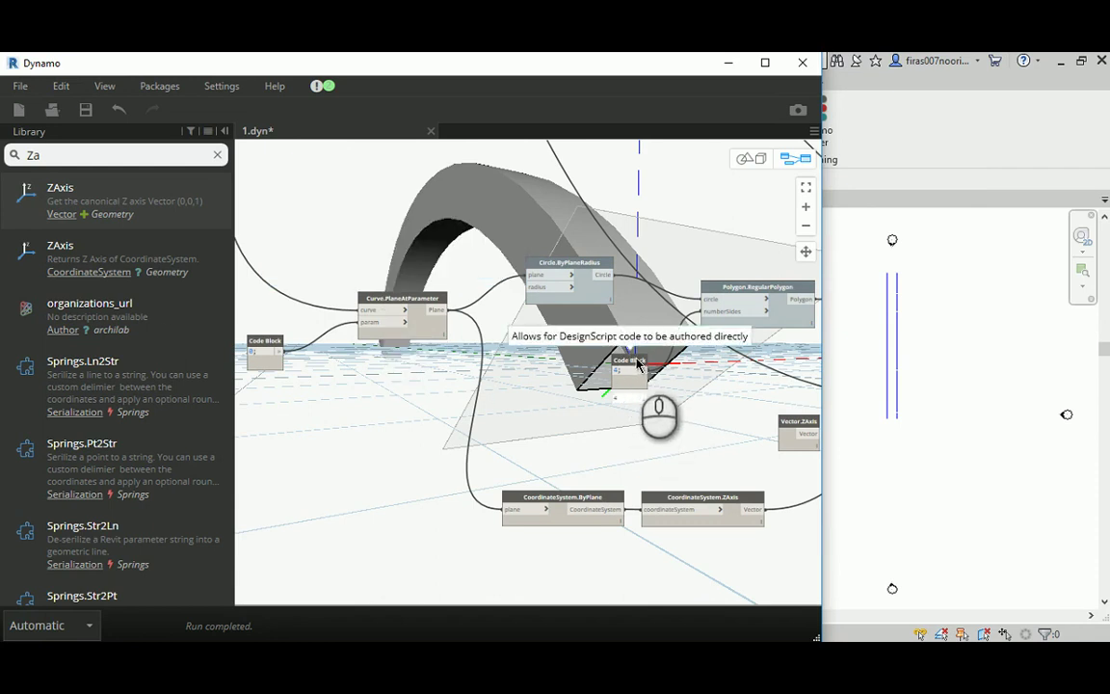
pyautogui.scroll(-4, 441, 379)
pyautogui.moveTo(306, 299); pyautogui.dragTo(772, 515)
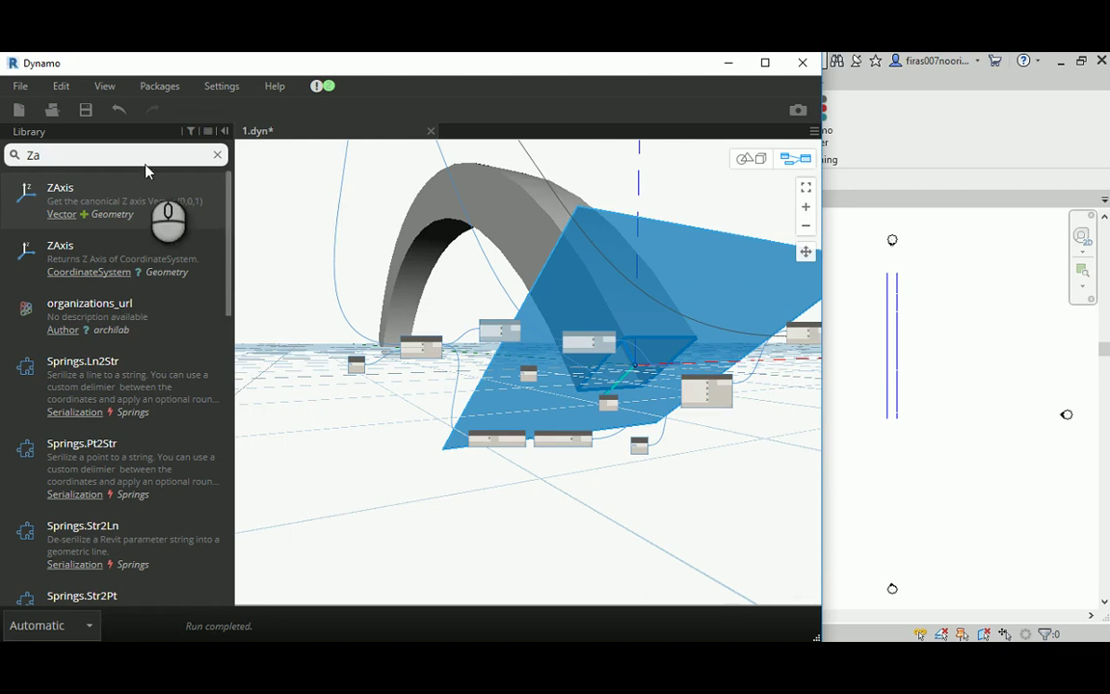
pyautogui.click(61, 86)
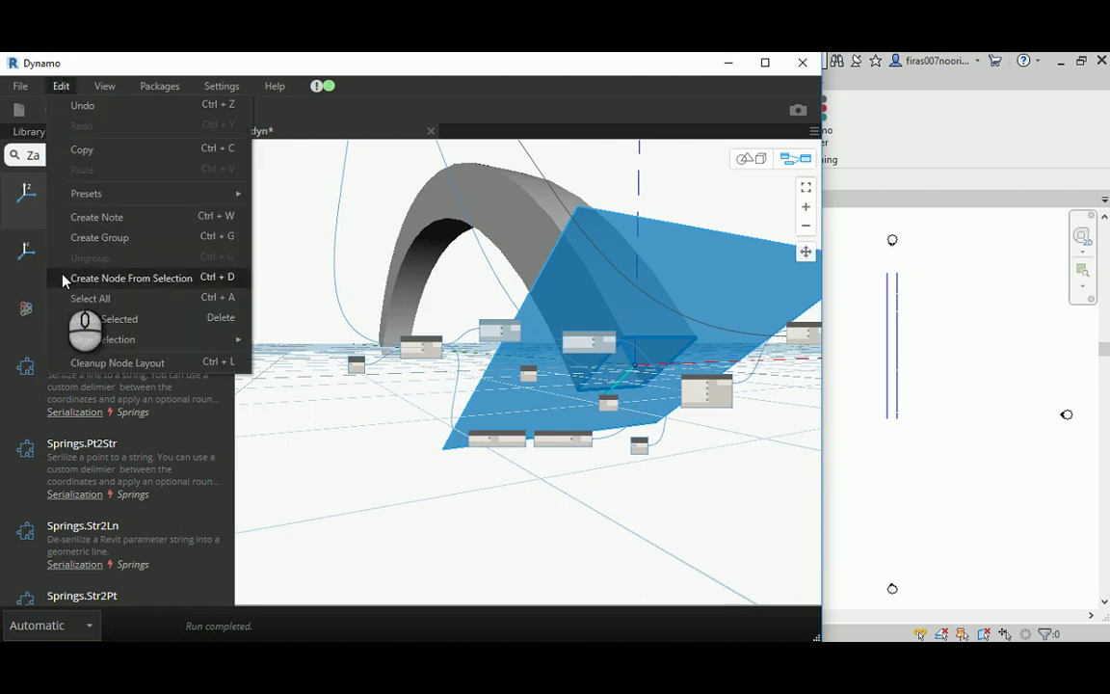
pyautogui.click(427, 76)
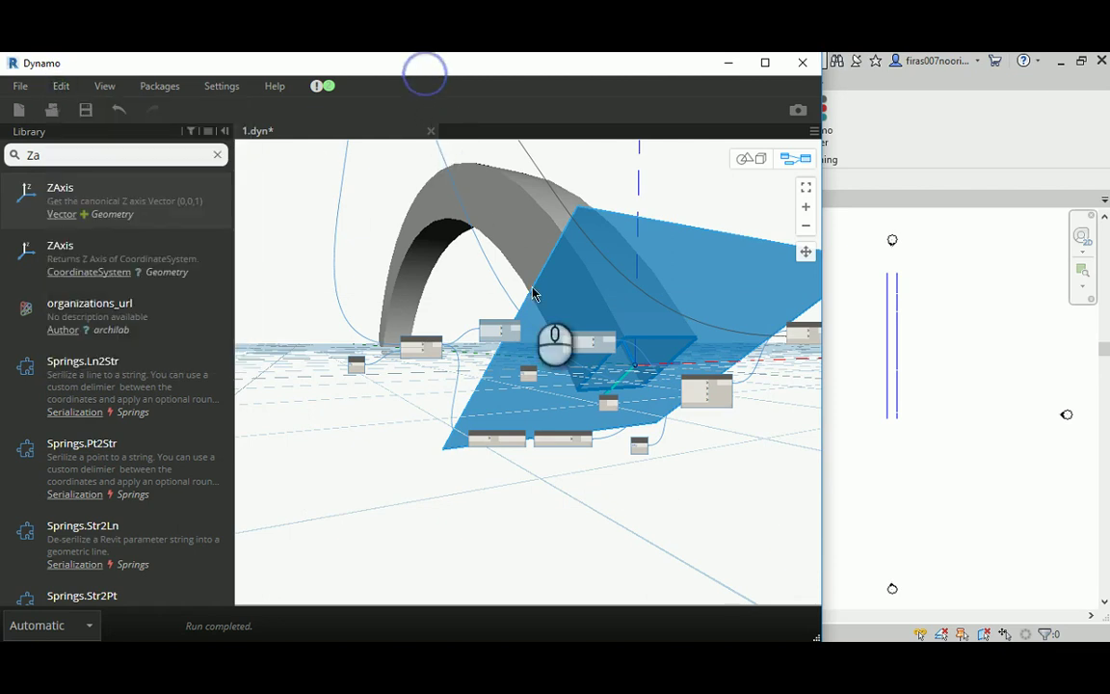
pyautogui.click(667, 198)
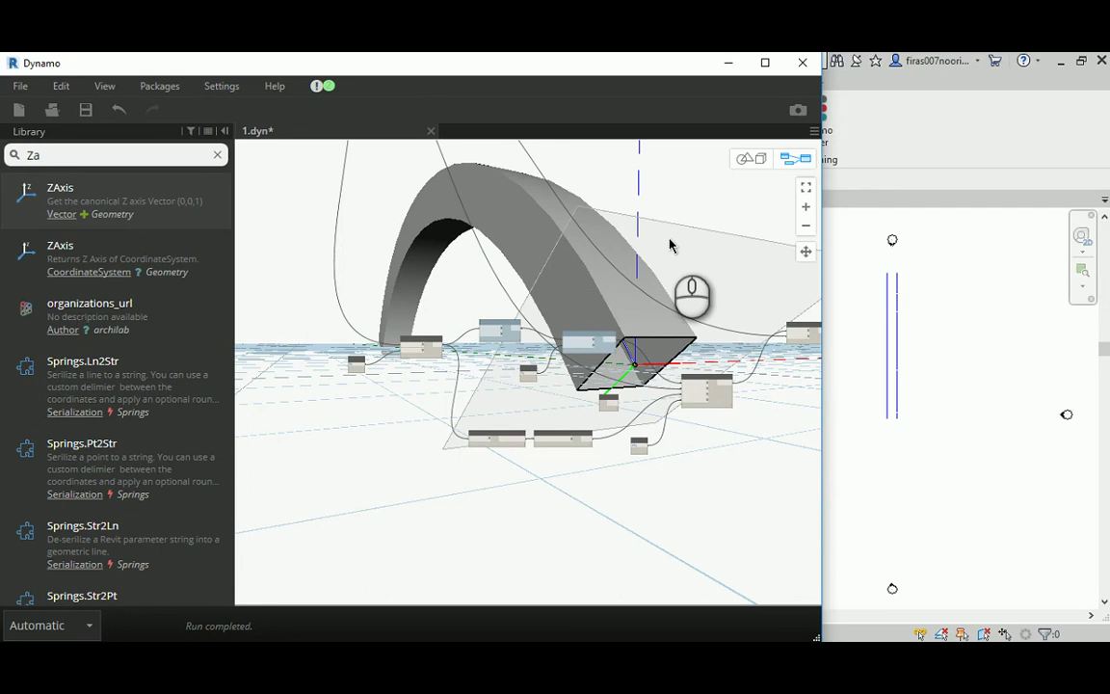
# - Close the 1.dyn workspace and save its changes
pyautogui.moveTo(630, 279); pyautogui.dragTo(616, 304, button='right')
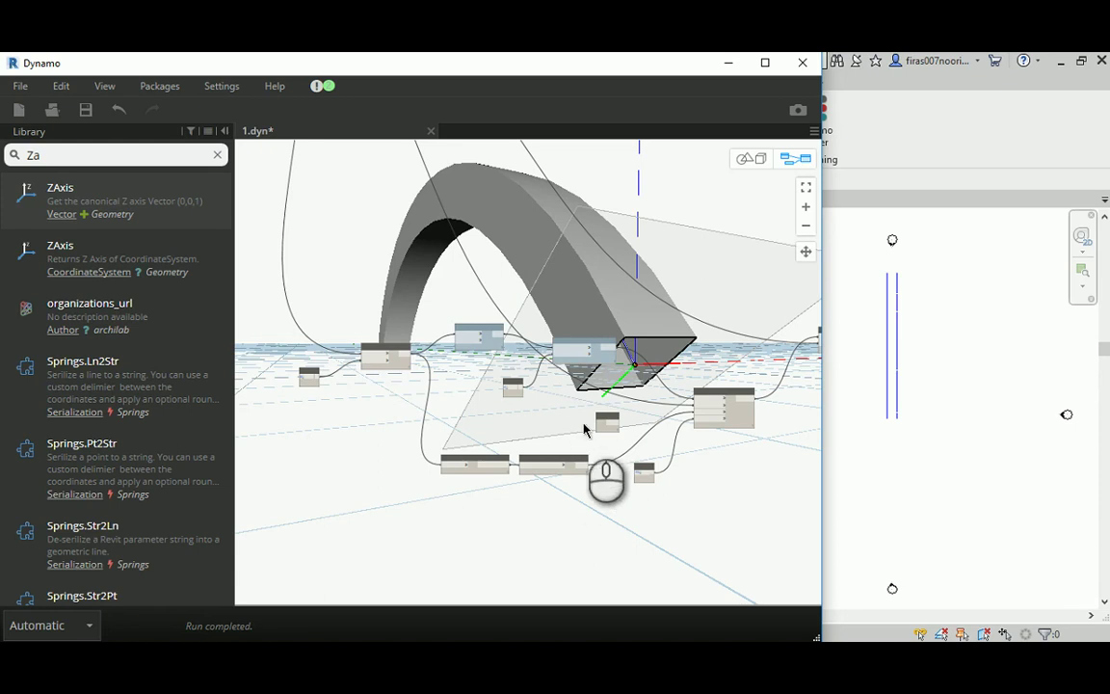
pyautogui.click(431, 132)
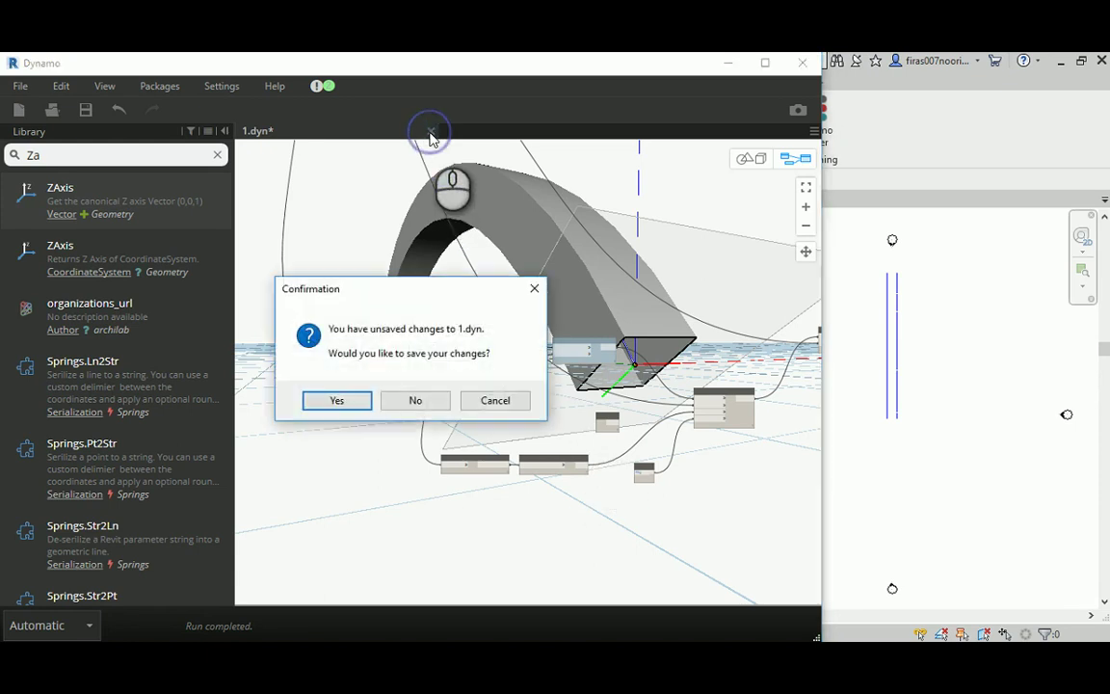
pyautogui.click(351, 401)
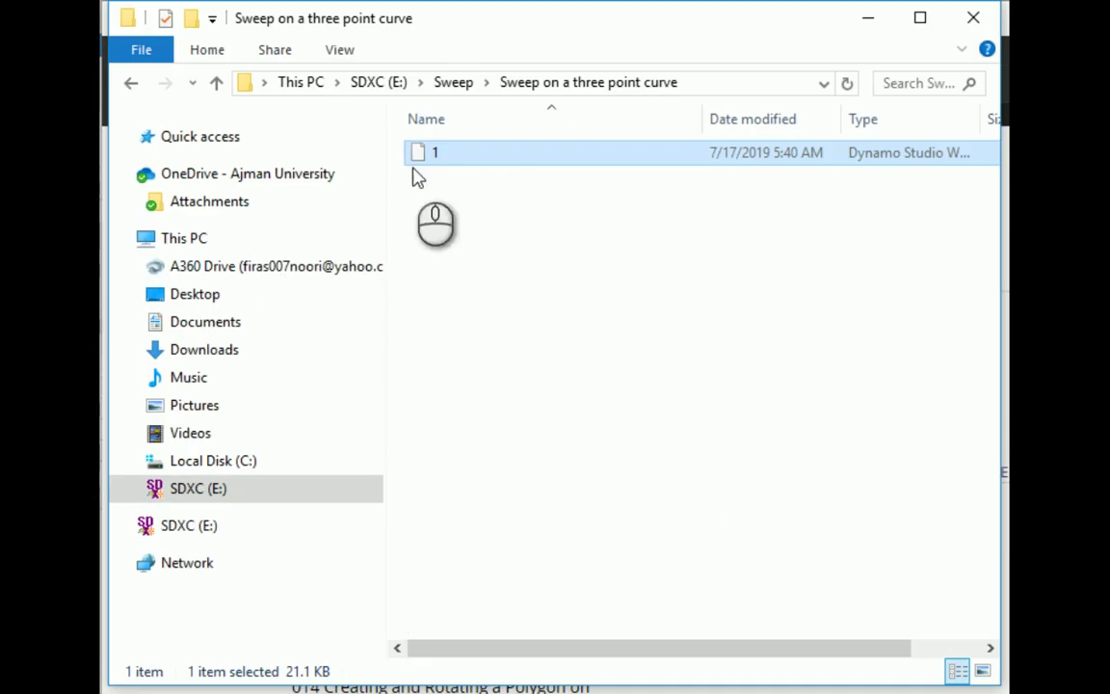
# - Open the Sweep on a complex Path Dynamo file from the Sweep on a complex Path folder in the Sweep directory
pyautogui.click(131, 83)
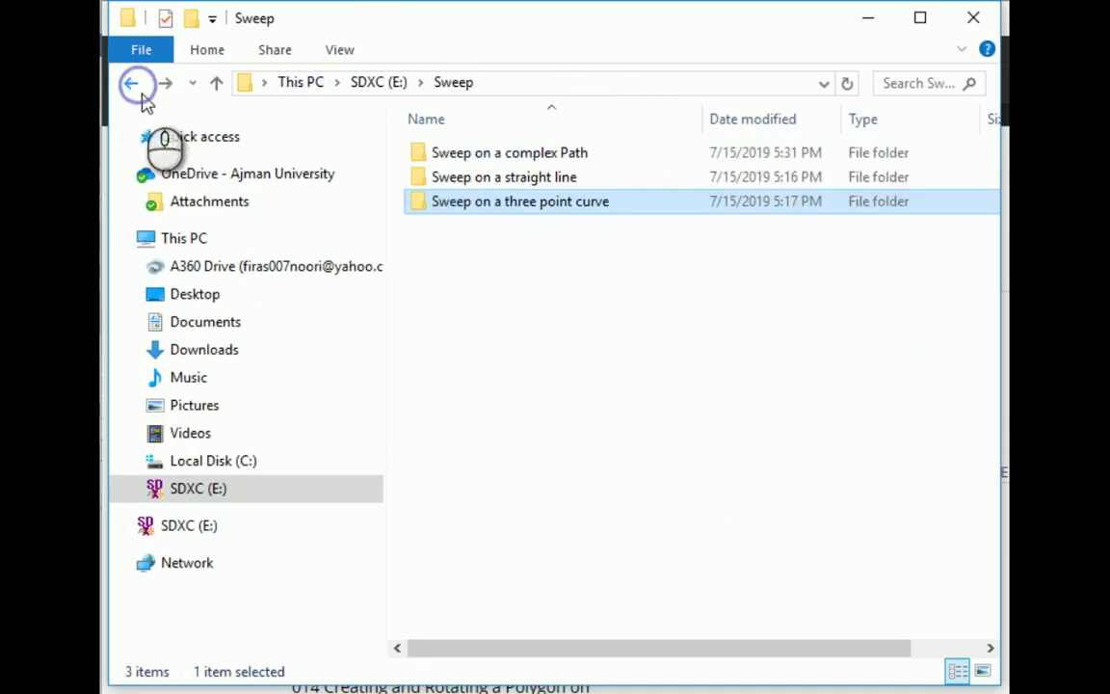
pyautogui.doubleClick(505, 155)
pyautogui.click(462, 153)
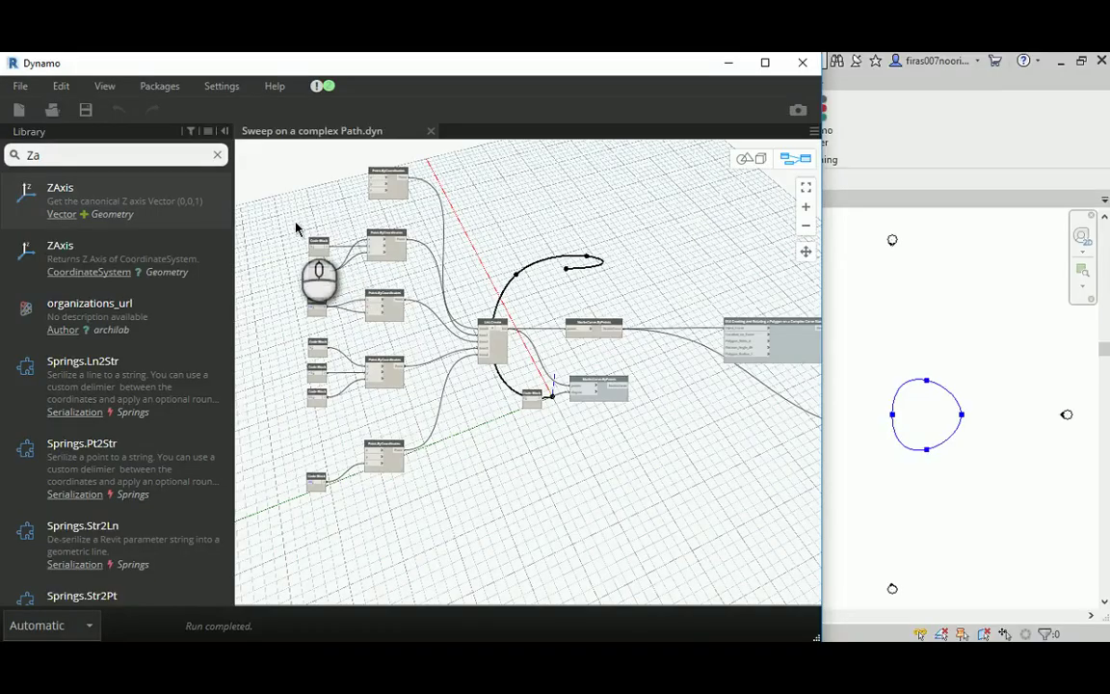
# - Examine the node graph and the curved path it produces from several angles
pyautogui.scroll(5, 309, 214)
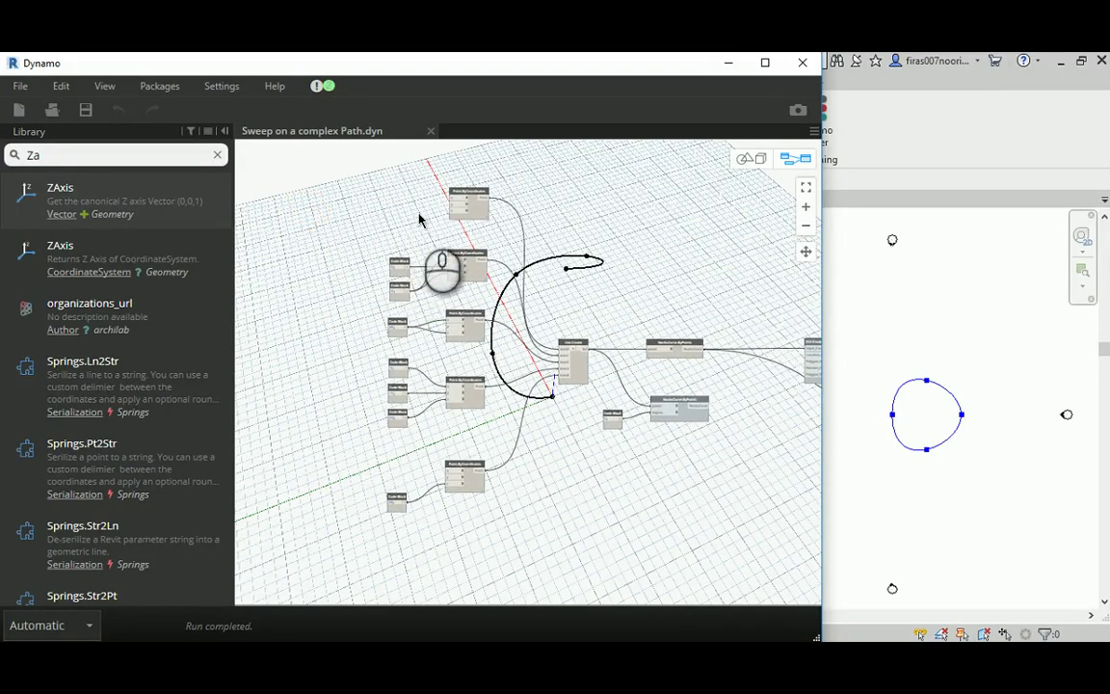
pyautogui.scroll(-6, 416, 230)
pyautogui.moveTo(409, 220); pyautogui.dragTo(453, 270, button='middle')
pyautogui.scroll(5, 453, 270)
pyautogui.scroll(-3, 454, 271)
pyautogui.click(746, 158)
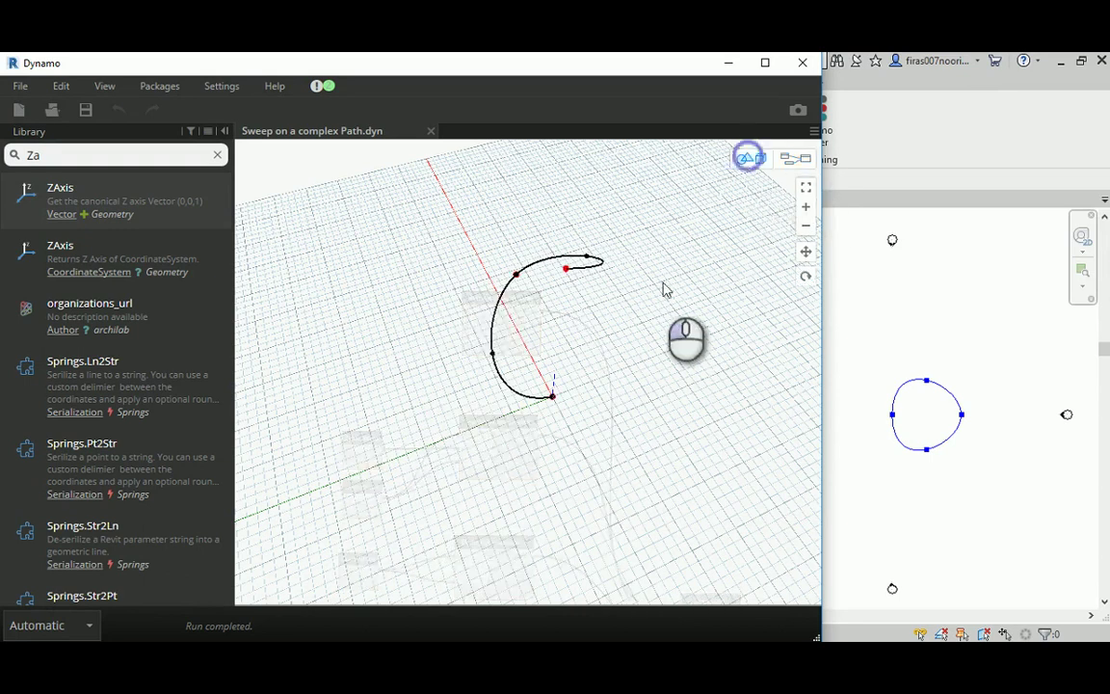
pyautogui.moveTo(661, 291); pyautogui.dragTo(659, 338, button='right')
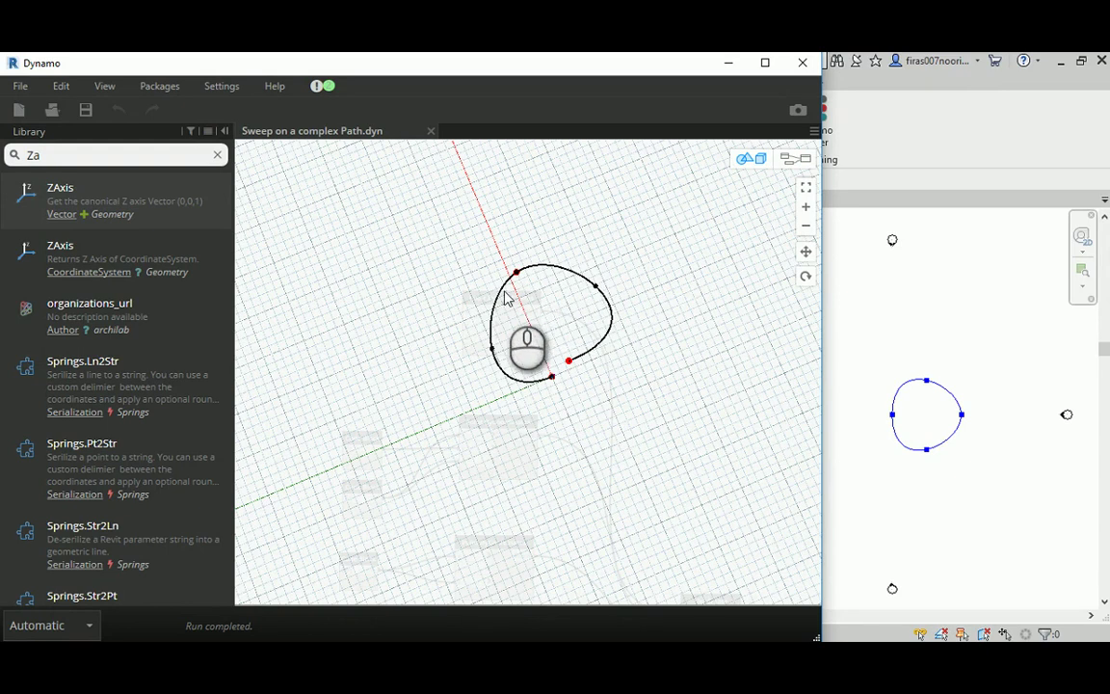
pyautogui.click(806, 161)
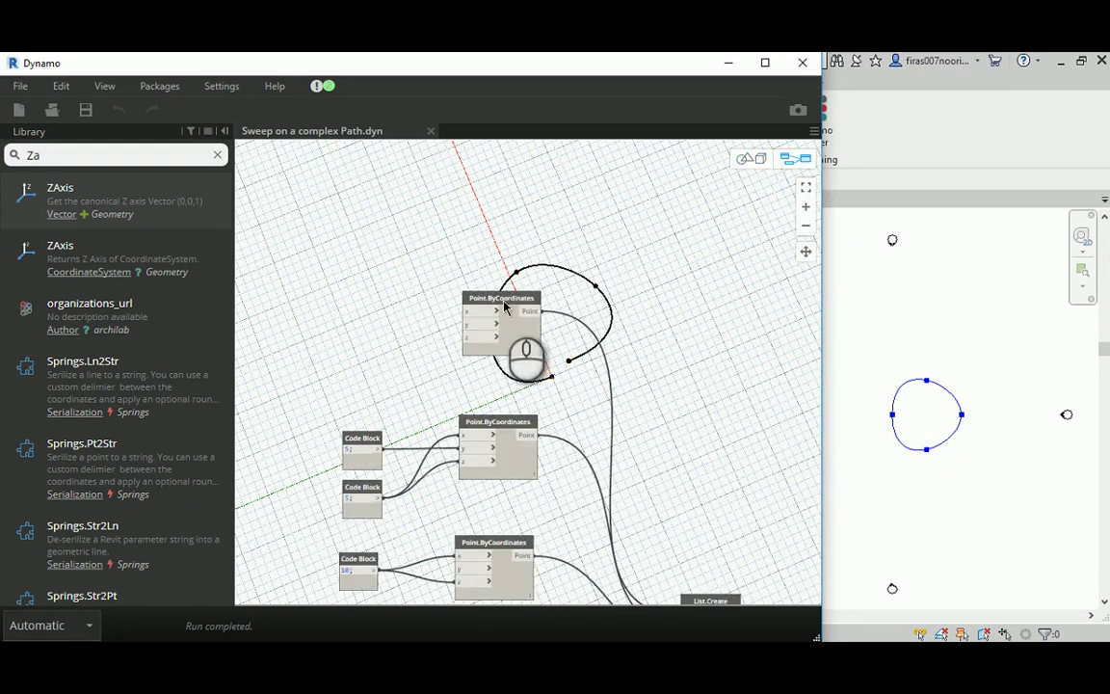
# - Highlight the points of the first three Point.ByCoordinates nodes in turn and check where each one lies on the curve
pyautogui.click(501, 306)
pyautogui.moveTo(646, 256); pyautogui.dragTo(624, 238, button='middle')
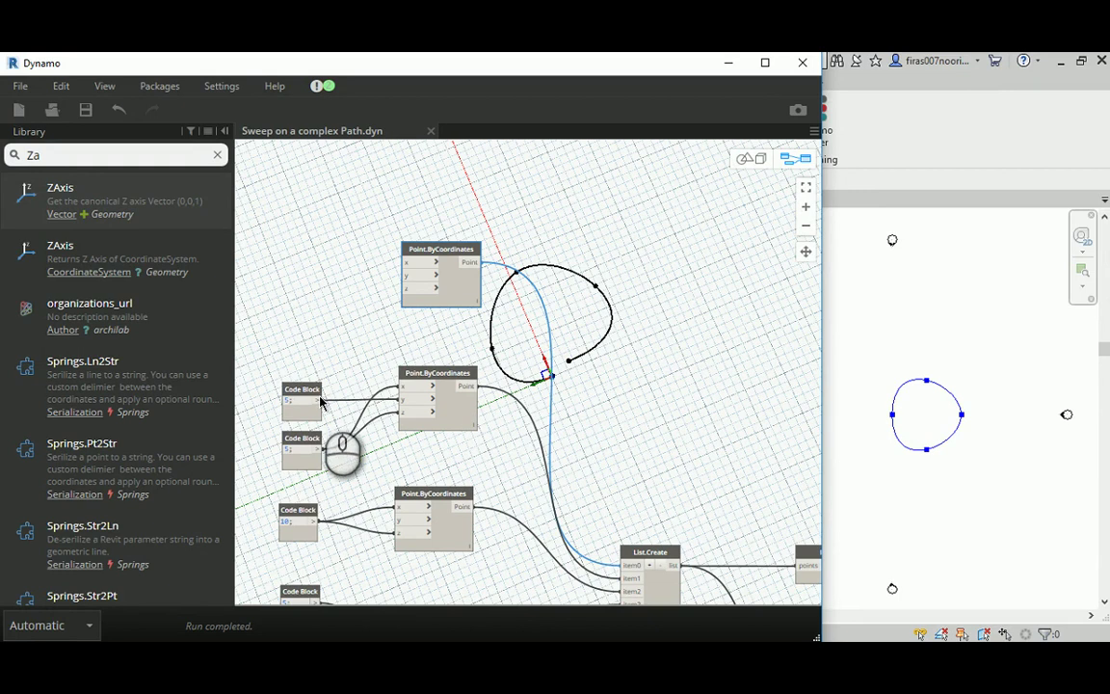
pyautogui.moveTo(321, 388); pyautogui.dragTo(324, 369, button='middle')
pyautogui.scroll(1, 324, 369)
pyautogui.moveTo(384, 317); pyautogui.dragTo(376, 342, button='middle')
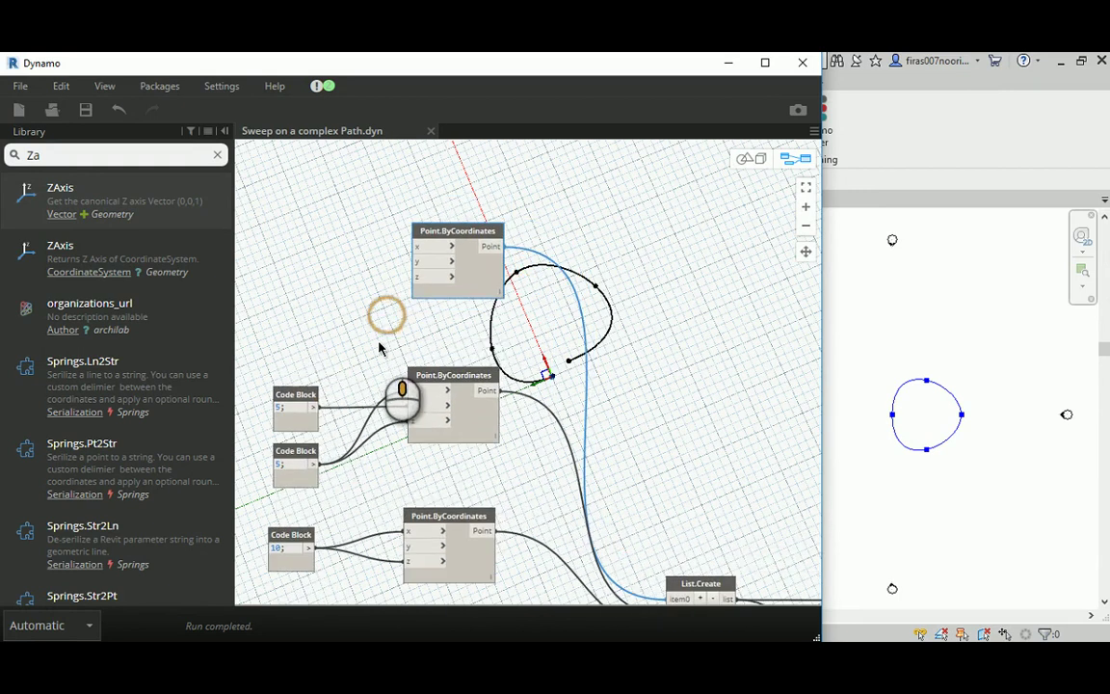
pyautogui.click(449, 376)
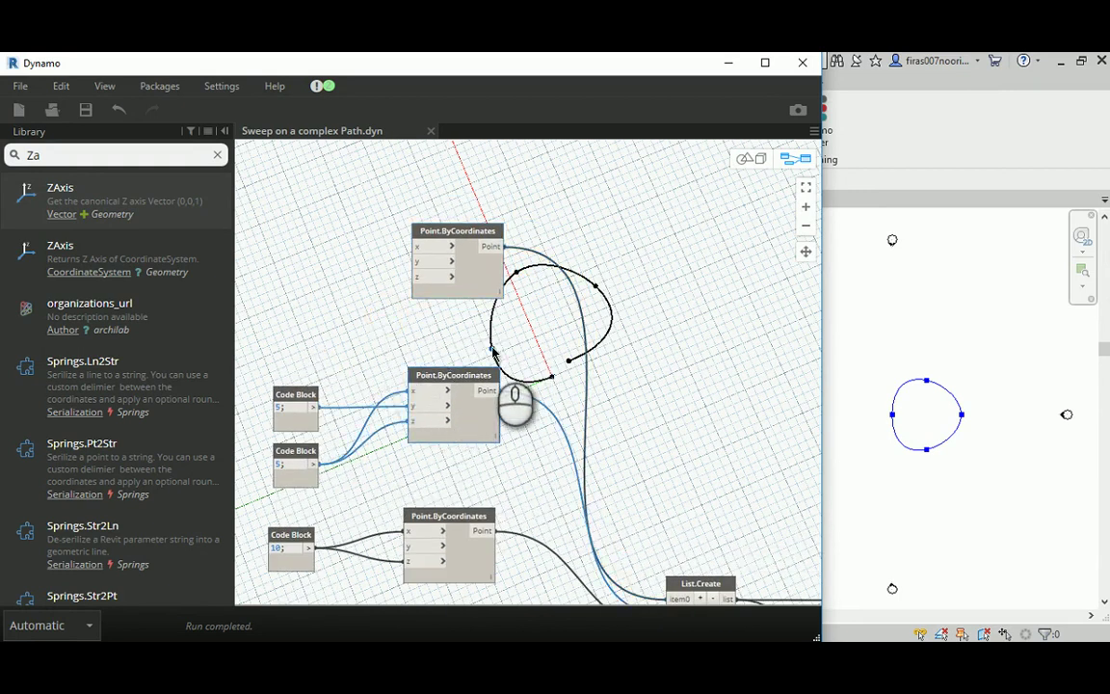
pyautogui.moveTo(506, 366); pyautogui.dragTo(489, 259, button='middle')
pyautogui.click(419, 411)
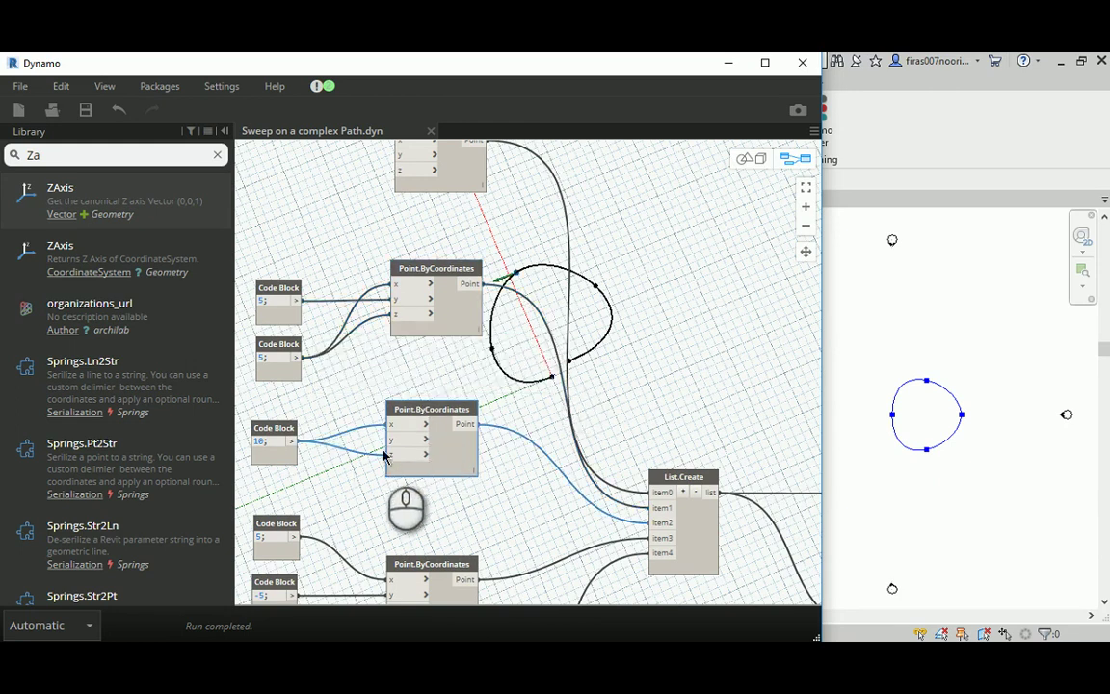
pyautogui.click(751, 158)
pyautogui.moveTo(550, 309); pyautogui.dragTo(573, 276, button='right')
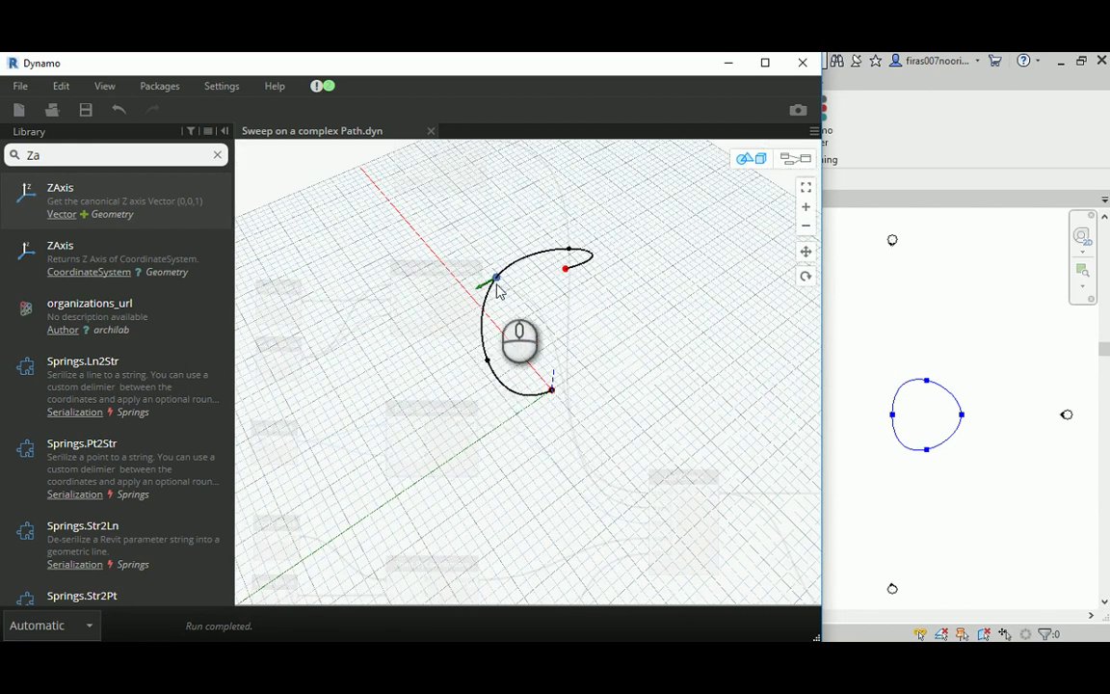
# - Highlight the points of the fourth and fifth Point.ByCoordinates nodes and check their positions on the curve from different angles
pyautogui.click(796, 158)
pyautogui.moveTo(389, 368); pyautogui.dragTo(366, 227, button='middle')
pyautogui.click(413, 425)
pyautogui.moveTo(427, 351); pyautogui.dragTo(456, 339, button='middle')
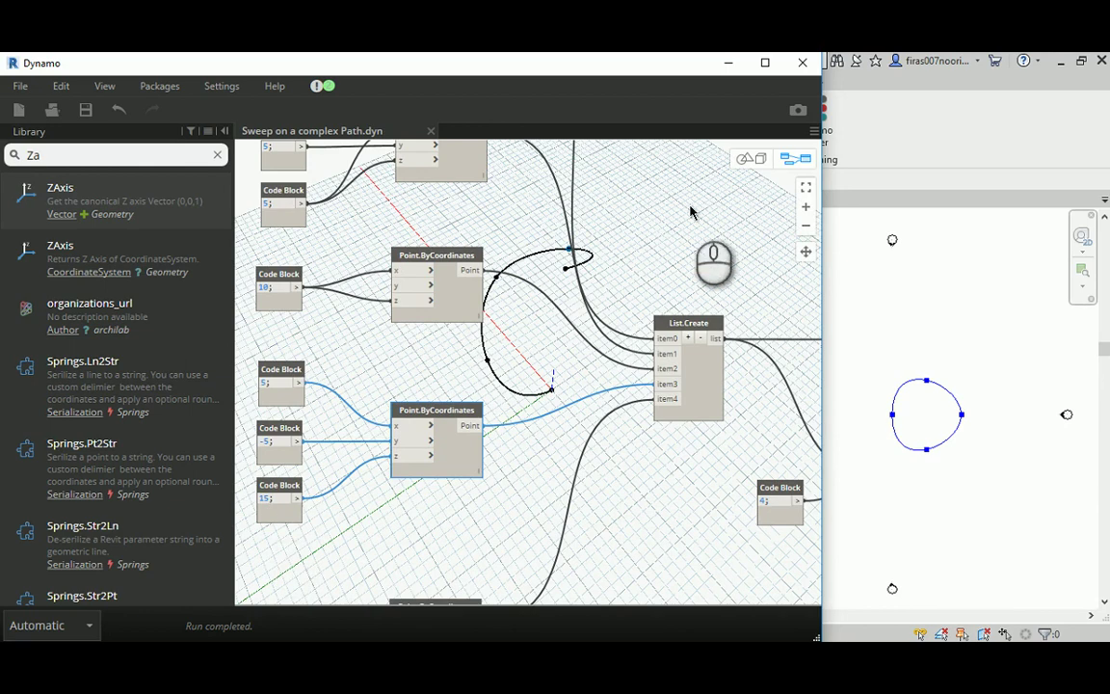
pyautogui.click(750, 158)
pyautogui.moveTo(624, 320); pyautogui.dragTo(461, 347, button='right')
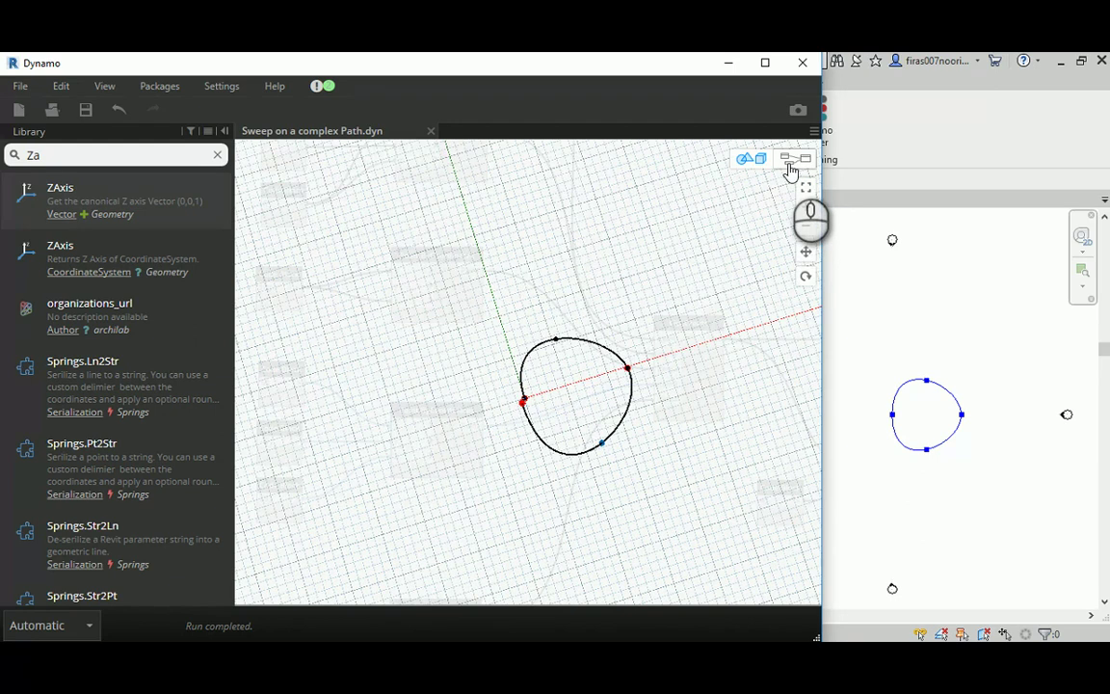
pyautogui.click(794, 159)
pyautogui.click(421, 467)
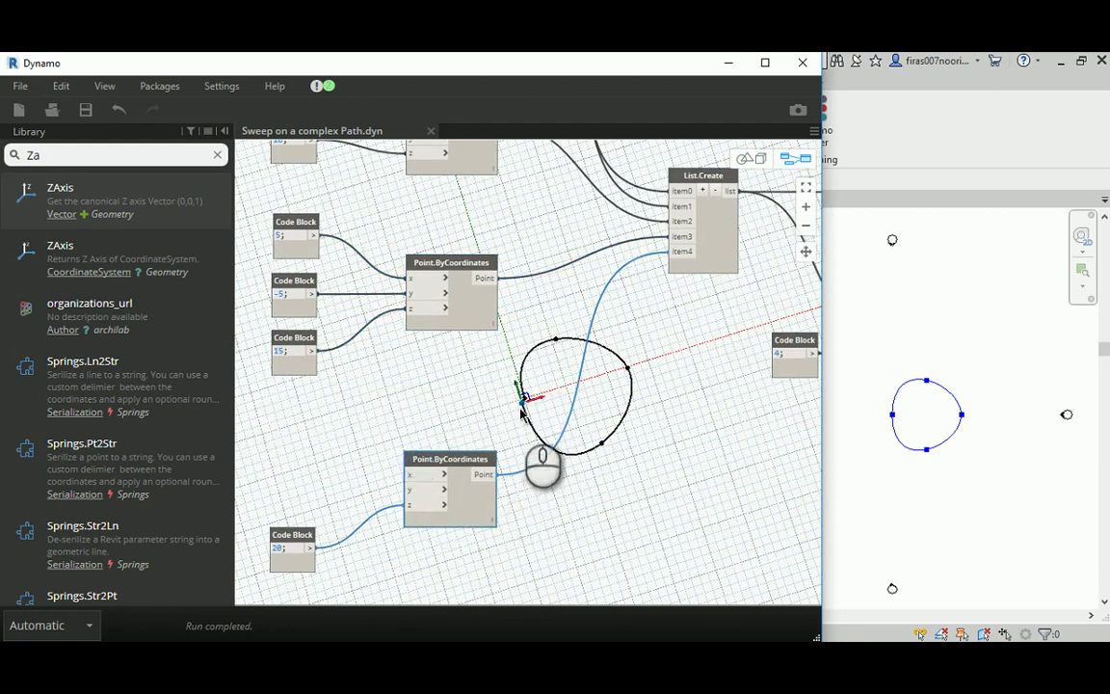
pyautogui.click(751, 158)
pyautogui.moveTo(528, 412); pyautogui.dragTo(577, 379, button='right')
pyautogui.click(796, 158)
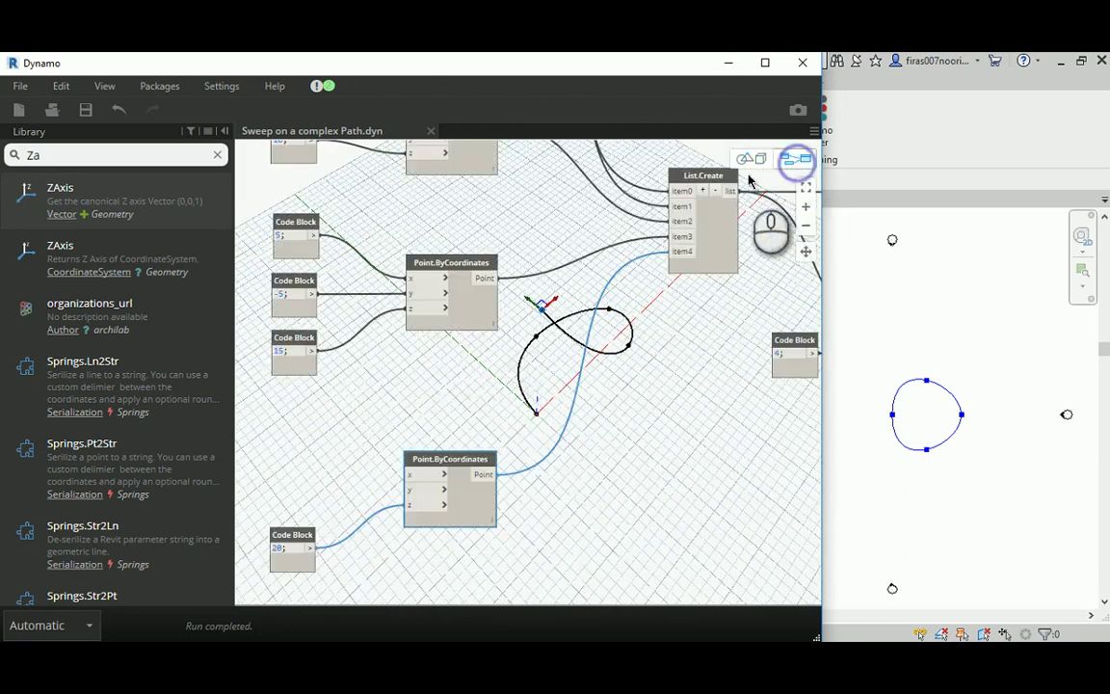
# - Follow the List.Create output to the NurbsCurve.ByPoints node without a degree input and highlight its curve
pyautogui.moveTo(462, 253); pyautogui.dragTo(310, 259, button='middle')
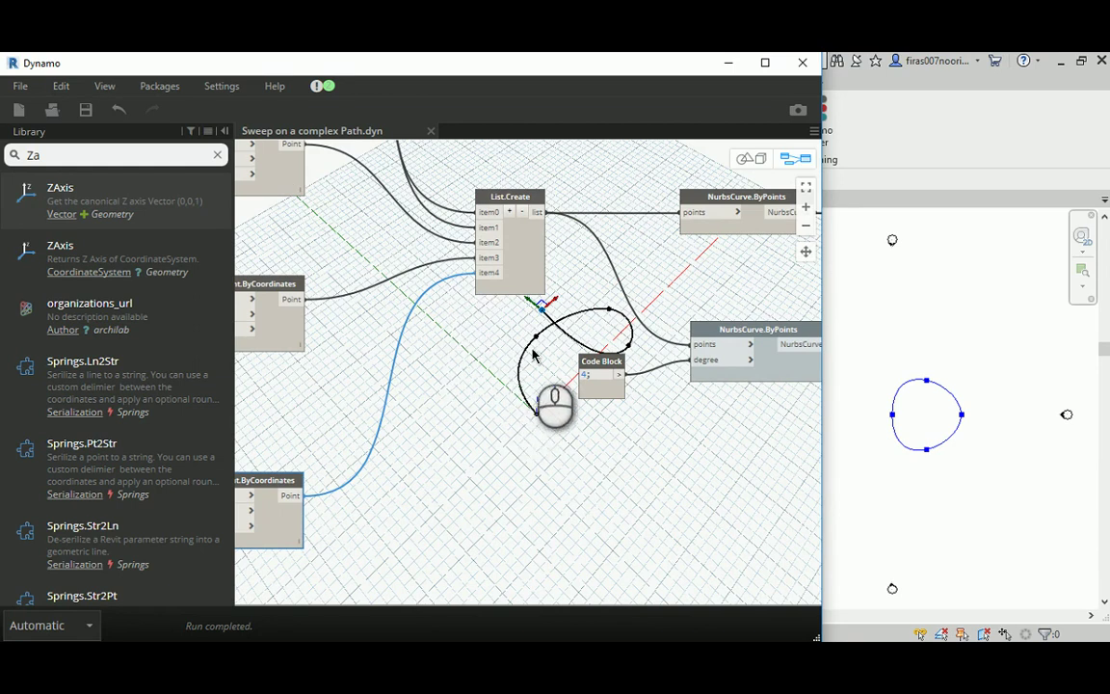
pyautogui.moveTo(572, 341); pyautogui.dragTo(466, 360, button='middle')
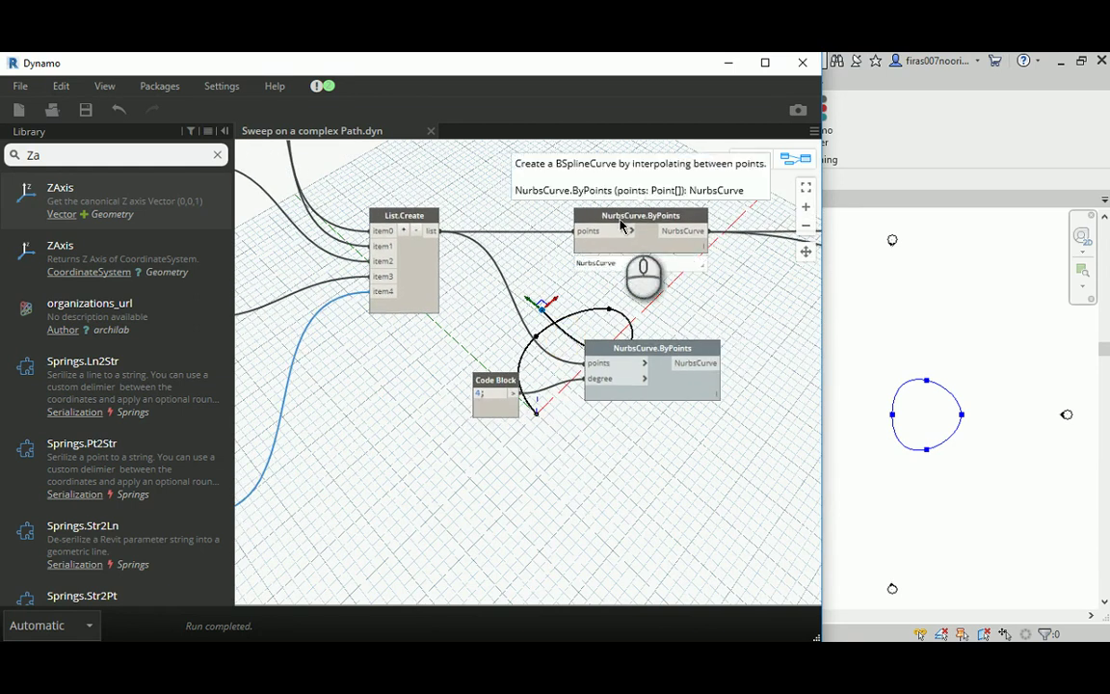
pyautogui.moveTo(568, 270); pyautogui.dragTo(463, 278, button='middle')
pyautogui.click(544, 235)
pyautogui.moveTo(647, 321); pyautogui.dragTo(548, 271, button='middle')
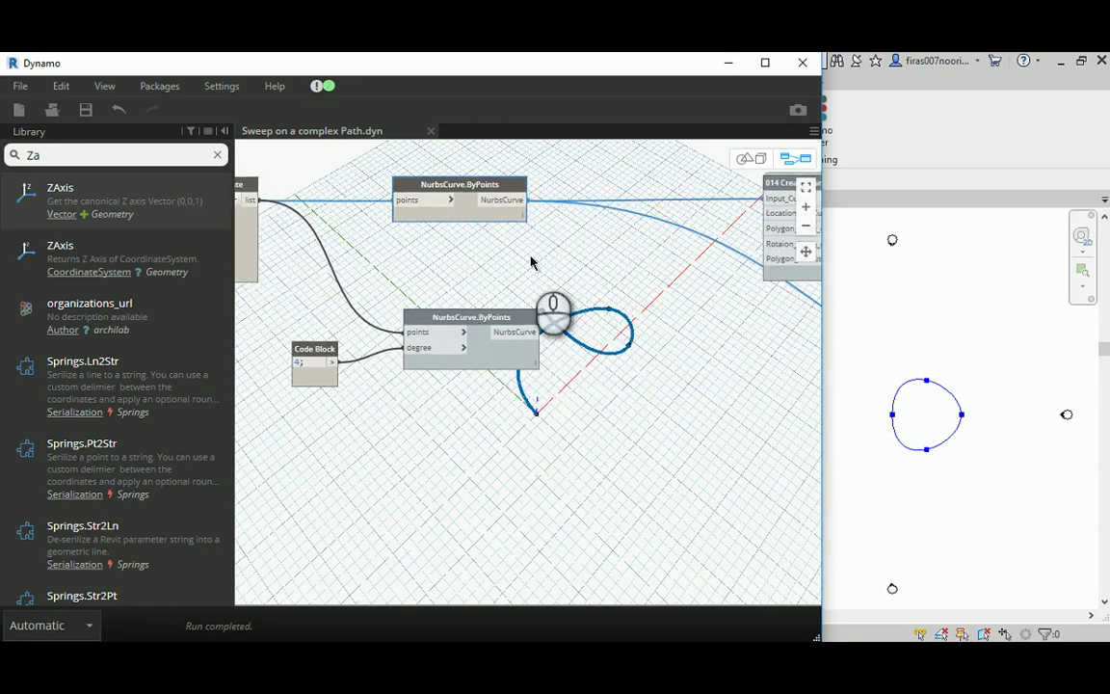
# - Turn on the preview of the NurbsCurve.ByPoints node with degree 4 and compare its curve with the interpolated one
pyautogui.click(472, 321)
pyautogui.rightClick(470, 318)
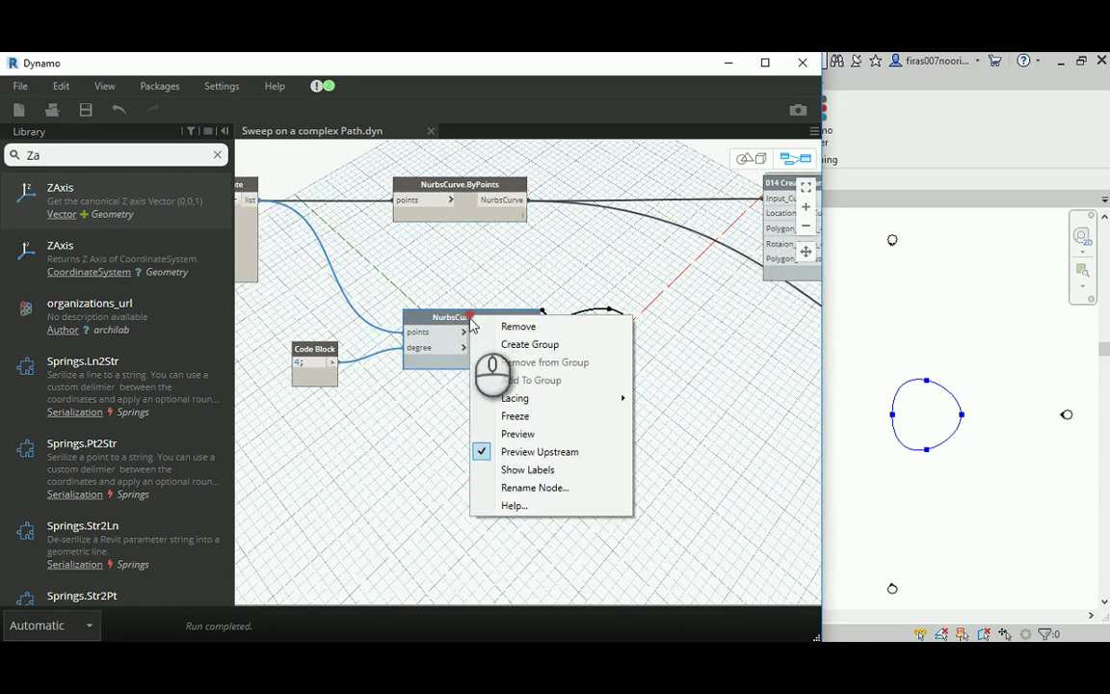
pyautogui.click(515, 435)
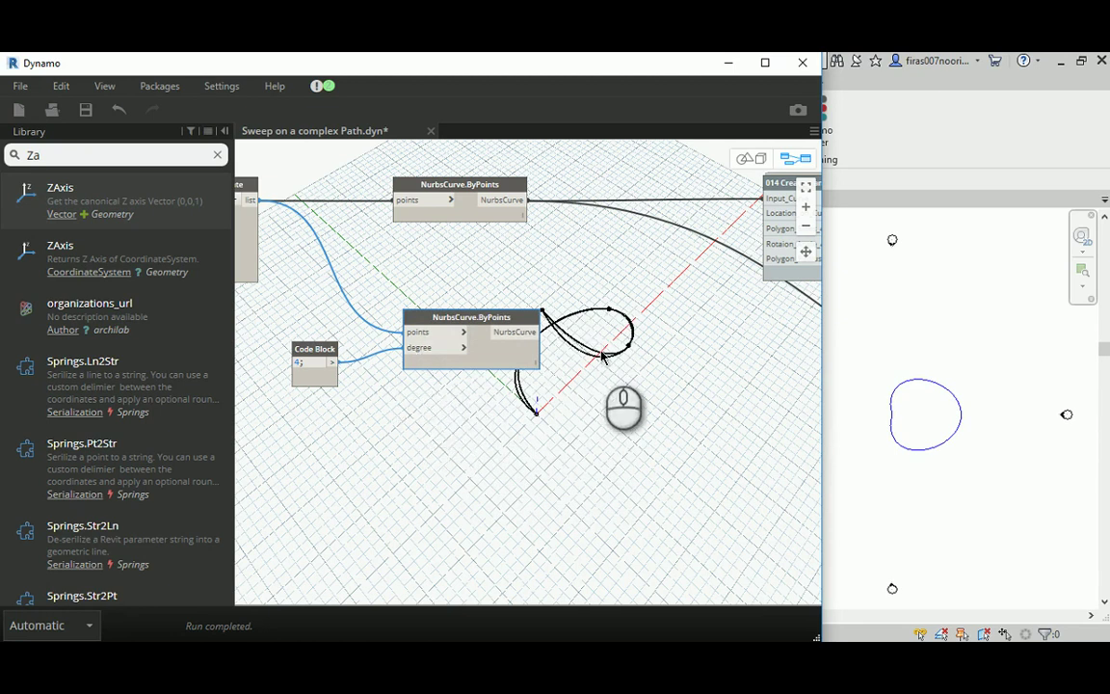
pyautogui.click(752, 158)
pyautogui.moveTo(665, 279); pyautogui.dragTo(587, 360, button='right')
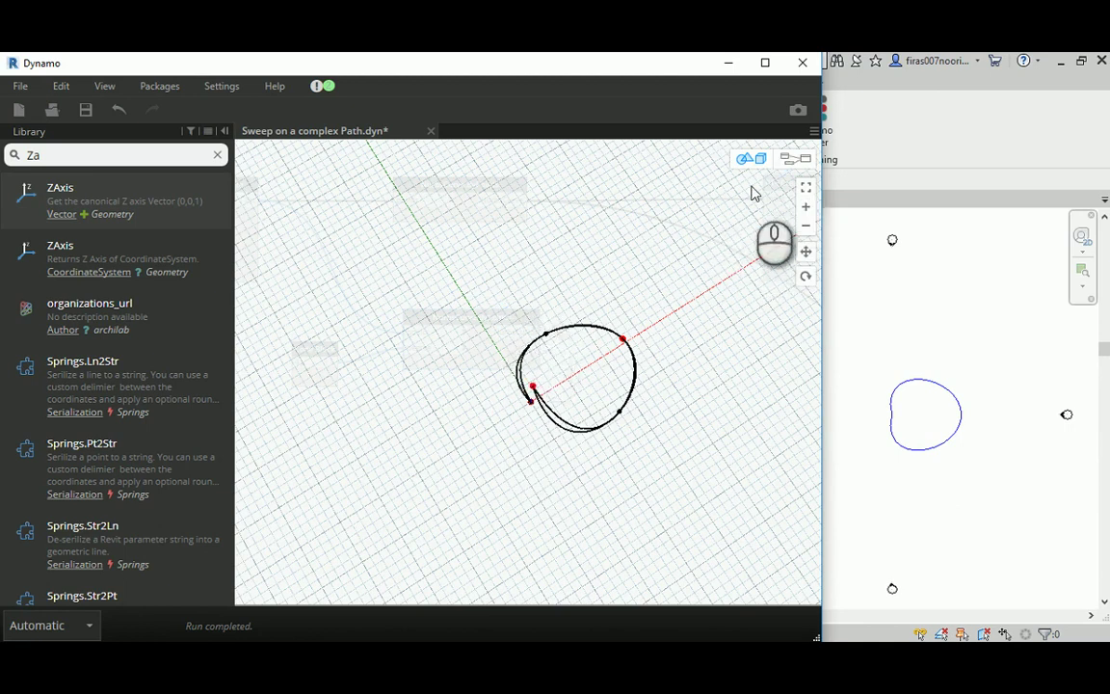
# - Turn off the preview of the NurbsCurve.ByPoints node that has the degree input
pyautogui.click(796, 158)
pyautogui.rightClick(477, 318)
pyautogui.click(521, 434)
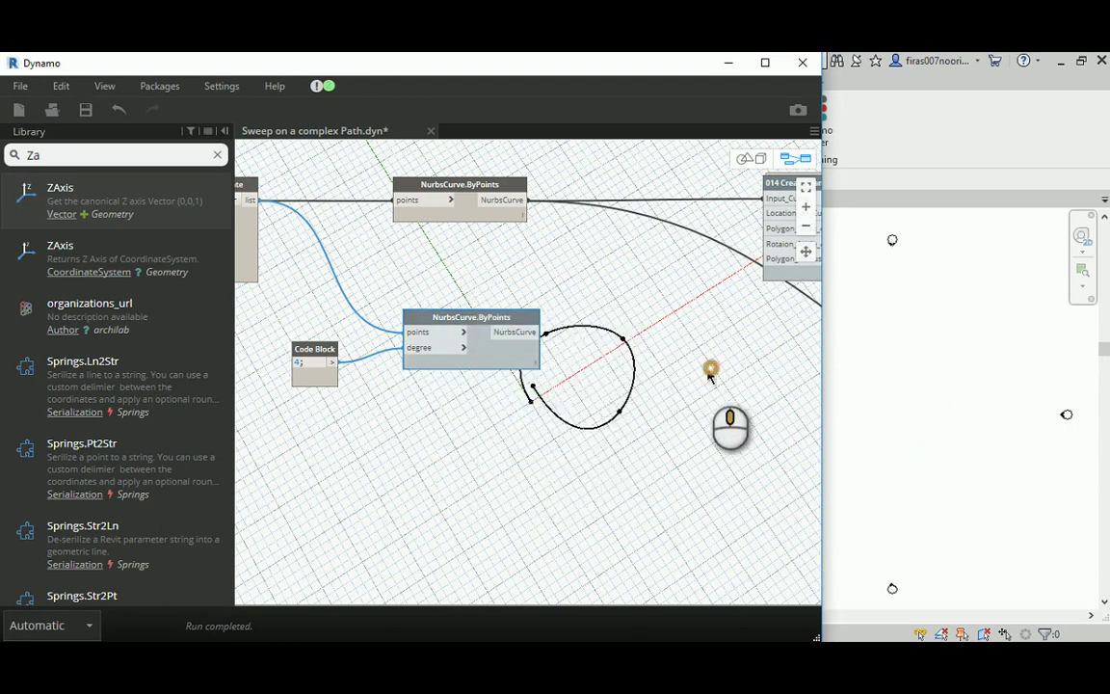
# - Open the custom node 014 Creating and Rotating a Polygon on a Complex Curve Start Point for editing
pyautogui.moveTo(689, 383); pyautogui.dragTo(491, 419, button='middle')
pyautogui.moveTo(671, 401); pyautogui.dragTo(492, 405, button='middle')
pyautogui.scroll(1, 428, 384)
pyautogui.scroll(1, 492, 409)
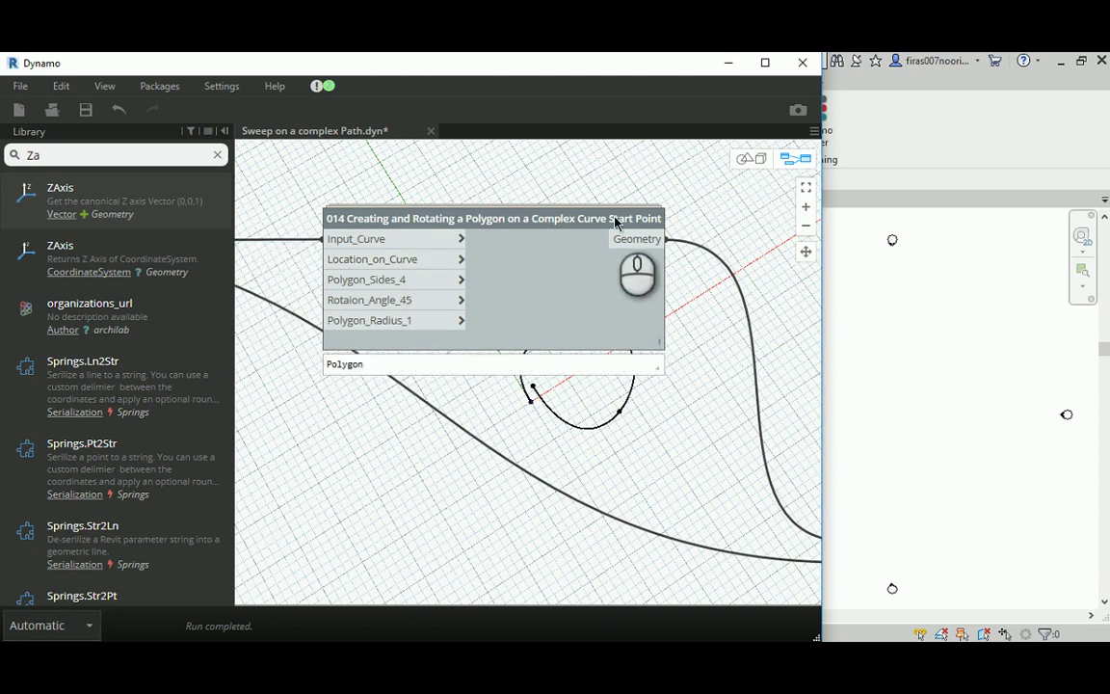
pyautogui.moveTo(549, 261); pyautogui.dragTo(590, 262, button='middle')
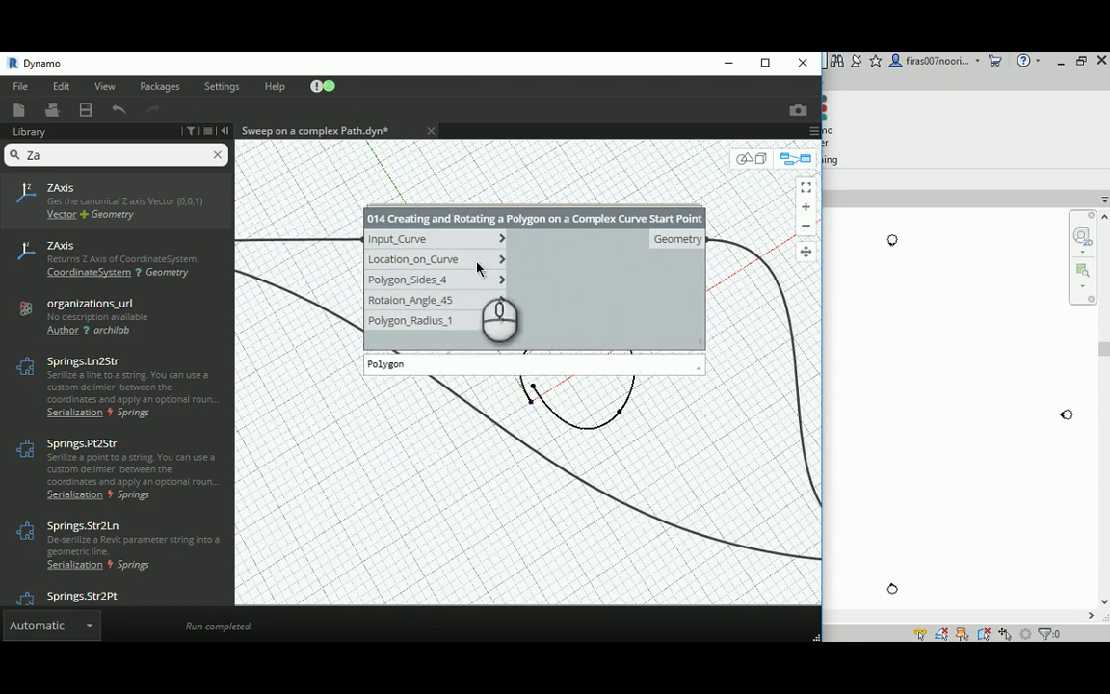
pyautogui.click(547, 271)
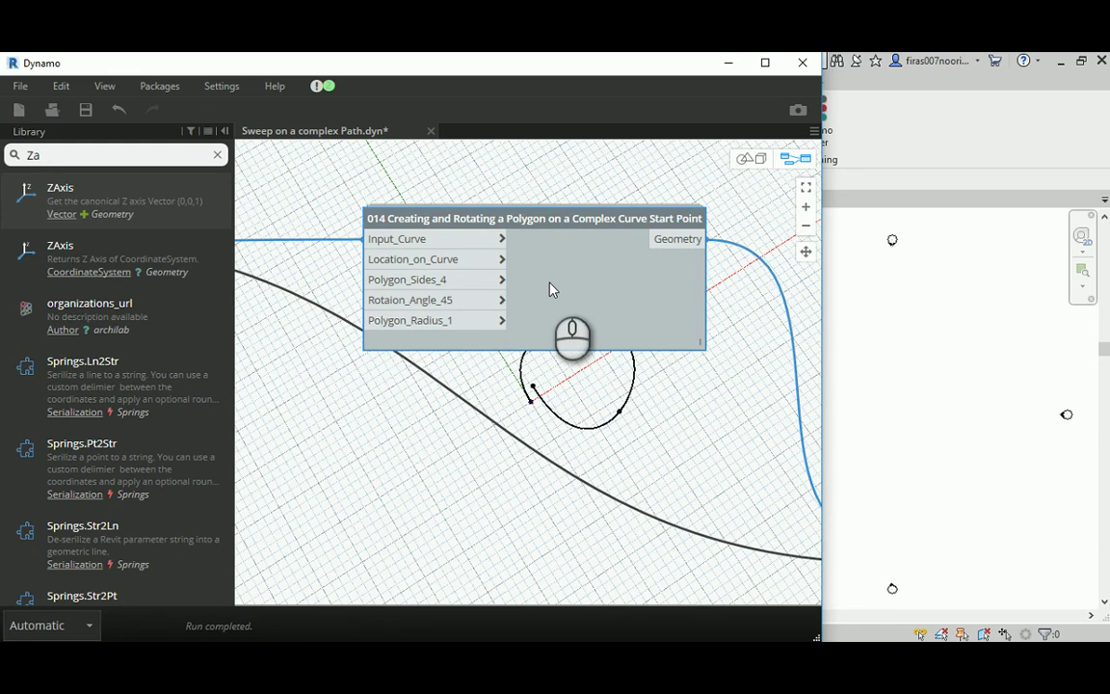
pyautogui.doubleClick(550, 289)
# - Review the custom node's chain from the curve plane and point through the circle, polygon and Z axis to Geometry.Rotate
pyautogui.scroll(-3, 540, 299)
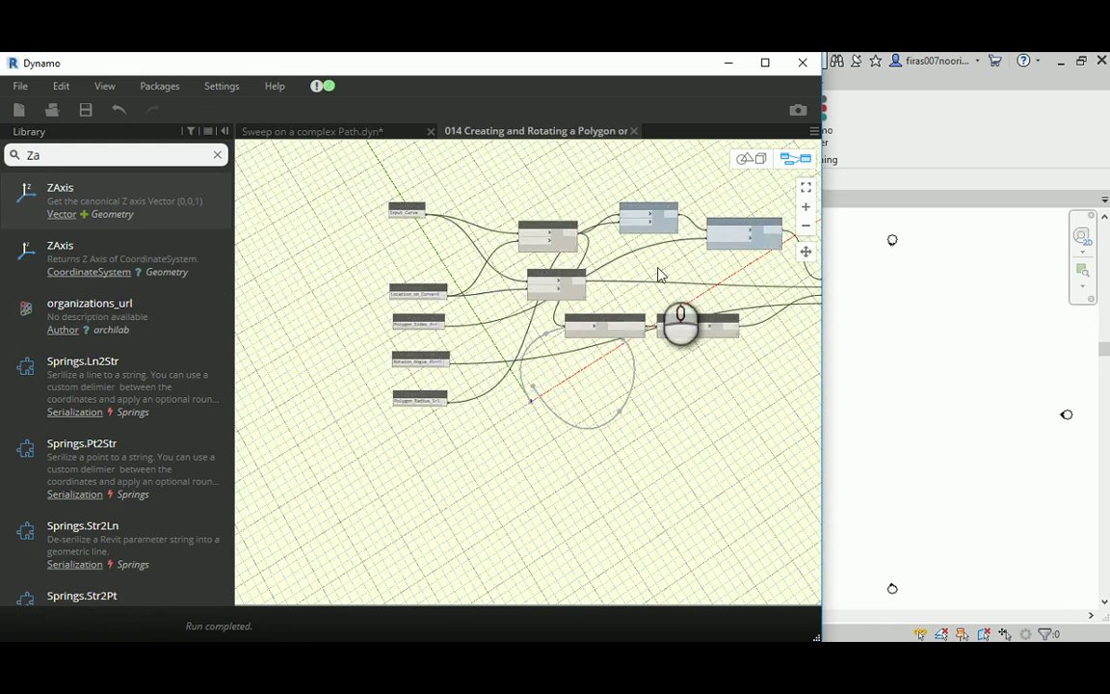
pyautogui.scroll(5, 671, 274)
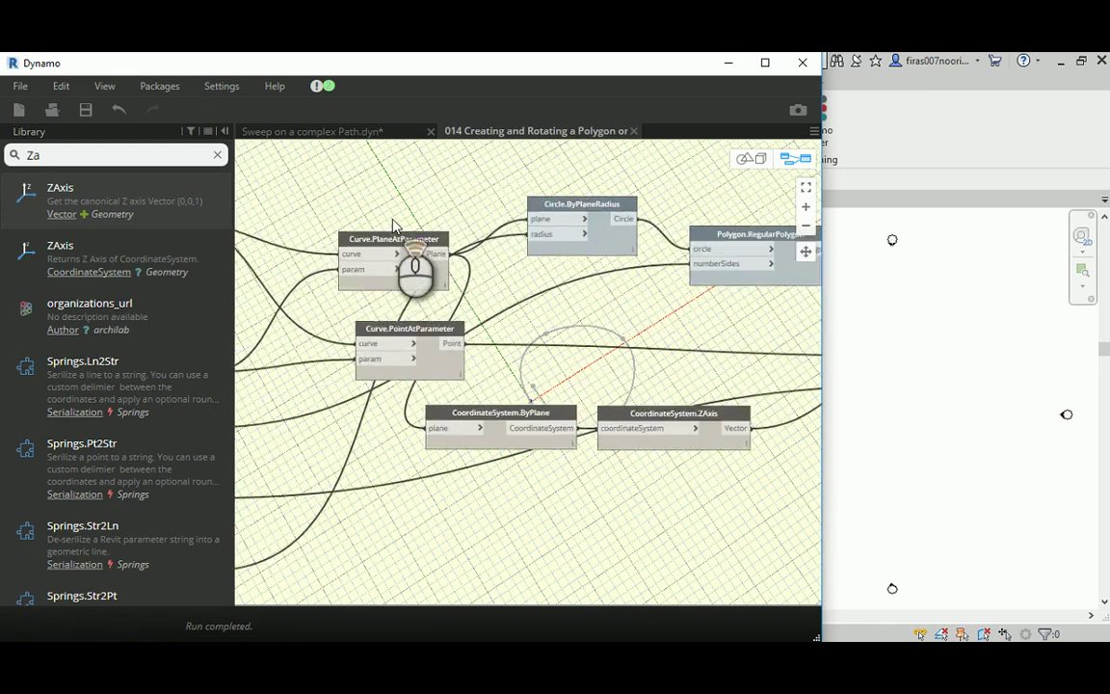
pyautogui.moveTo(399, 253)
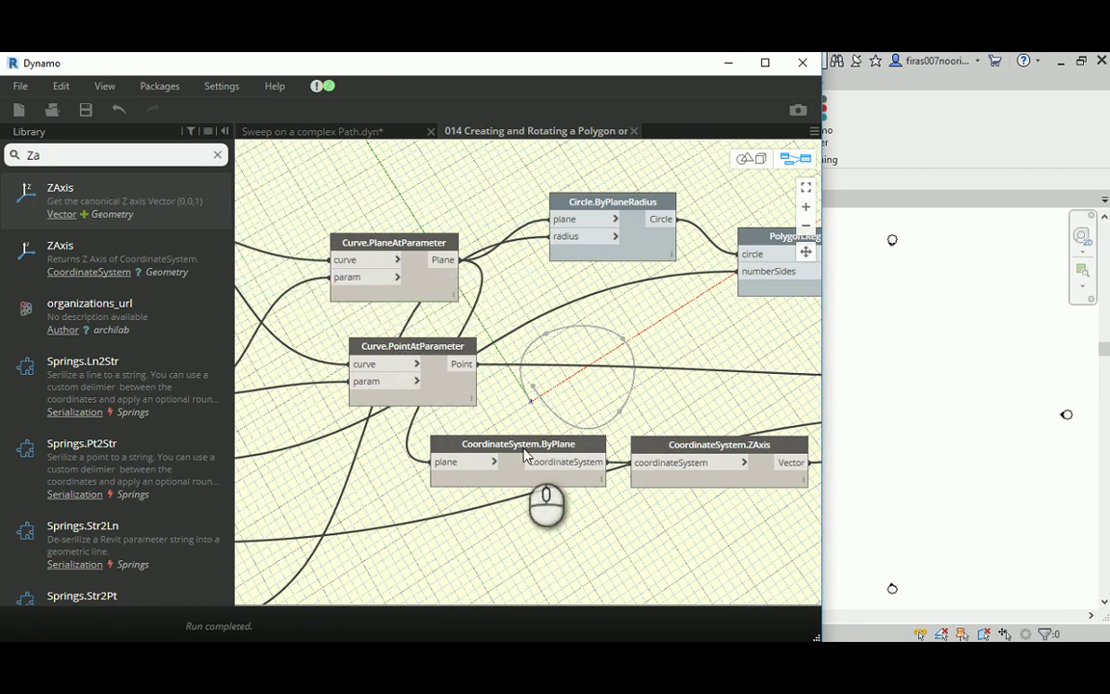
pyautogui.moveTo(615, 355); pyautogui.dragTo(505, 305, button='middle')
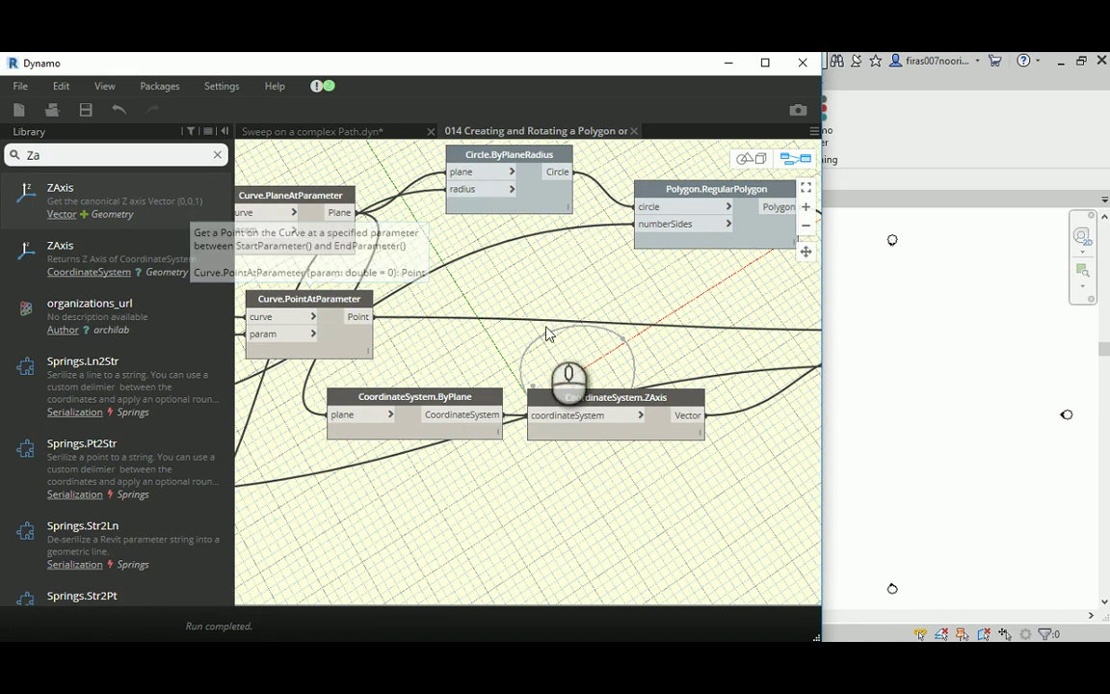
pyautogui.scroll(-3, 546, 333)
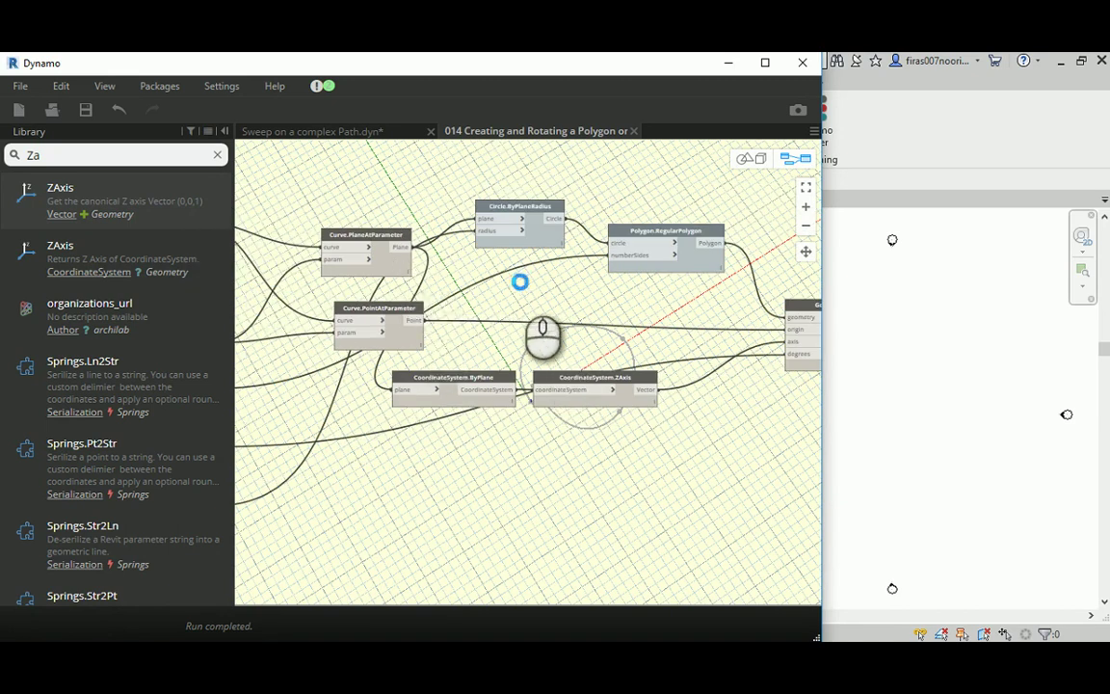
pyautogui.moveTo(632, 317); pyautogui.dragTo(608, 317, button='middle')
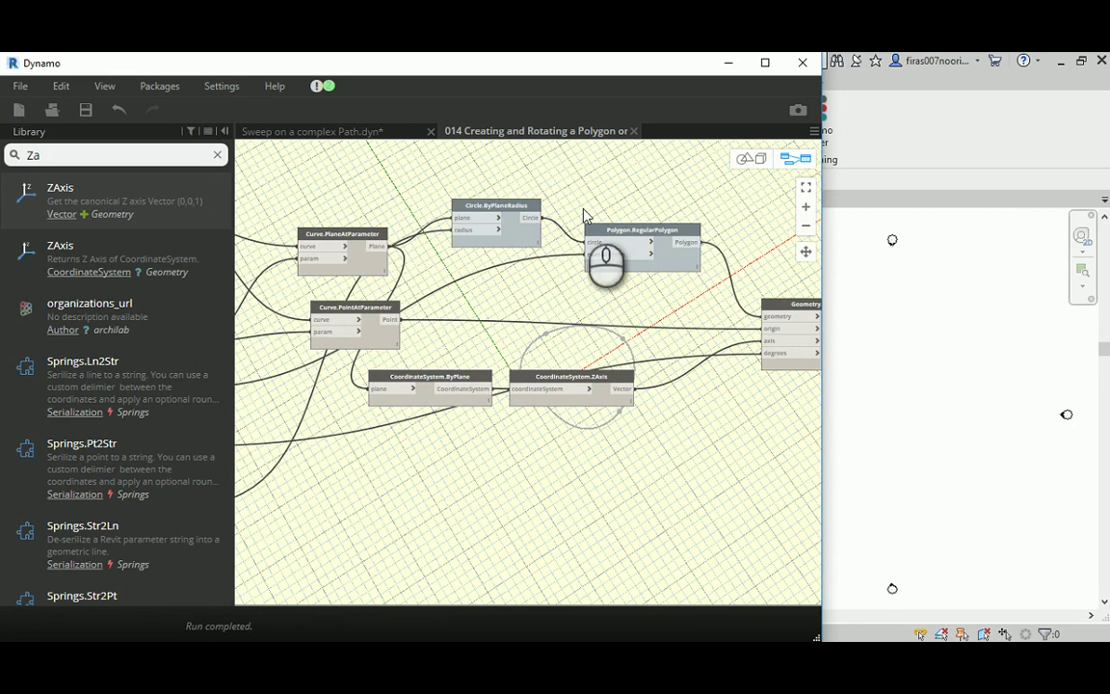
pyautogui.moveTo(683, 310); pyautogui.dragTo(651, 305, button='middle')
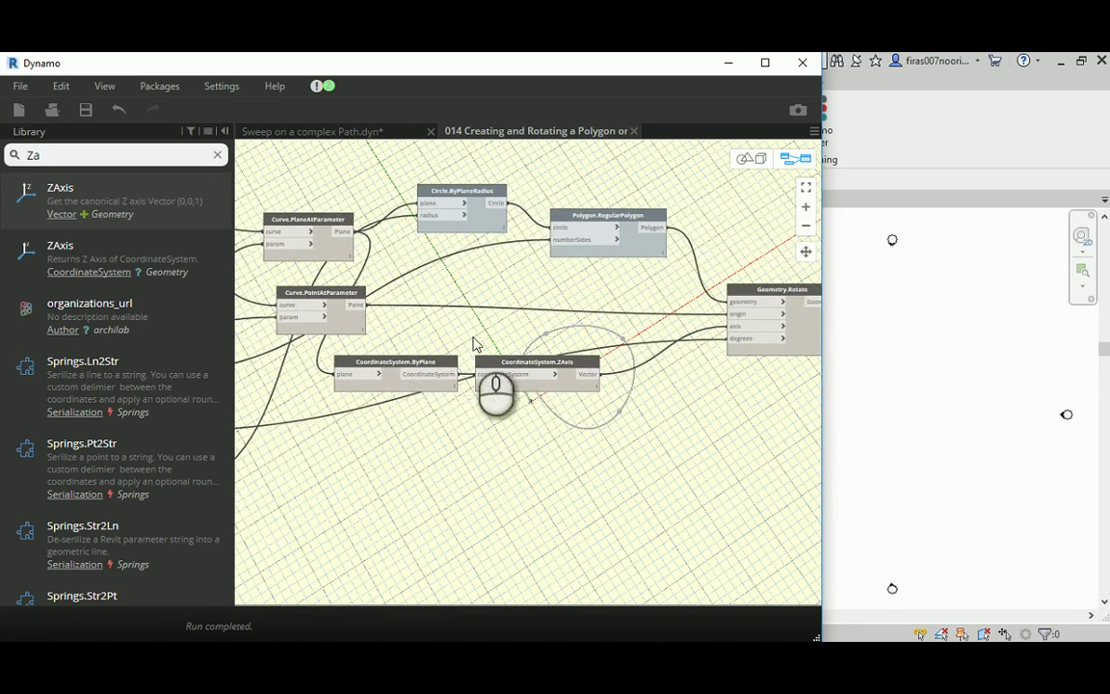
# - Review the custom node's inputs for curve, location on curve, polygon sides, rotation angle and polygon radius, including their default values
pyautogui.moveTo(631, 317); pyautogui.dragTo(724, 307, button='middle')
pyautogui.scroll(2, 385, 284)
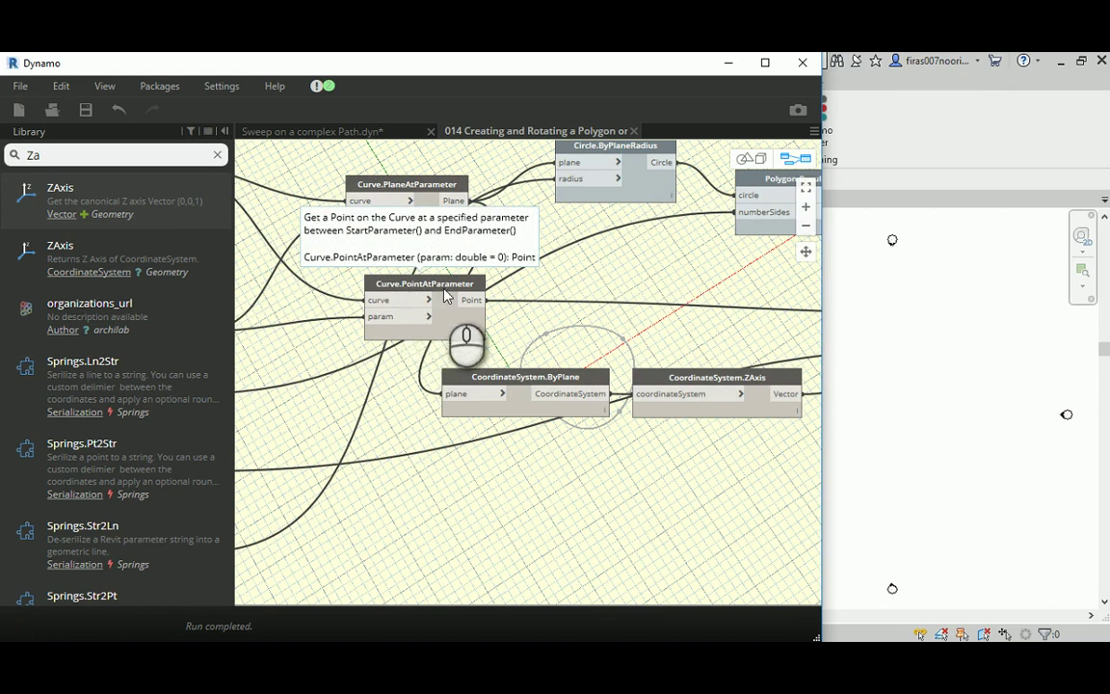
pyautogui.moveTo(301, 281); pyautogui.dragTo(538, 314, button='middle')
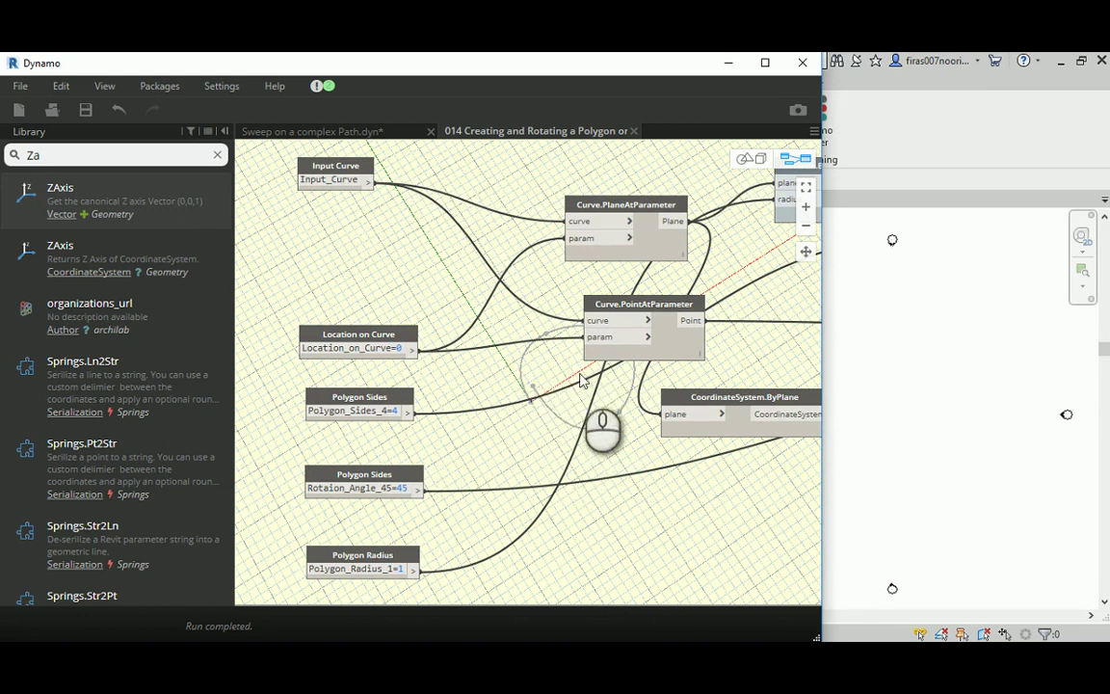
pyautogui.moveTo(439, 232); pyautogui.dragTo(482, 258, button='middle')
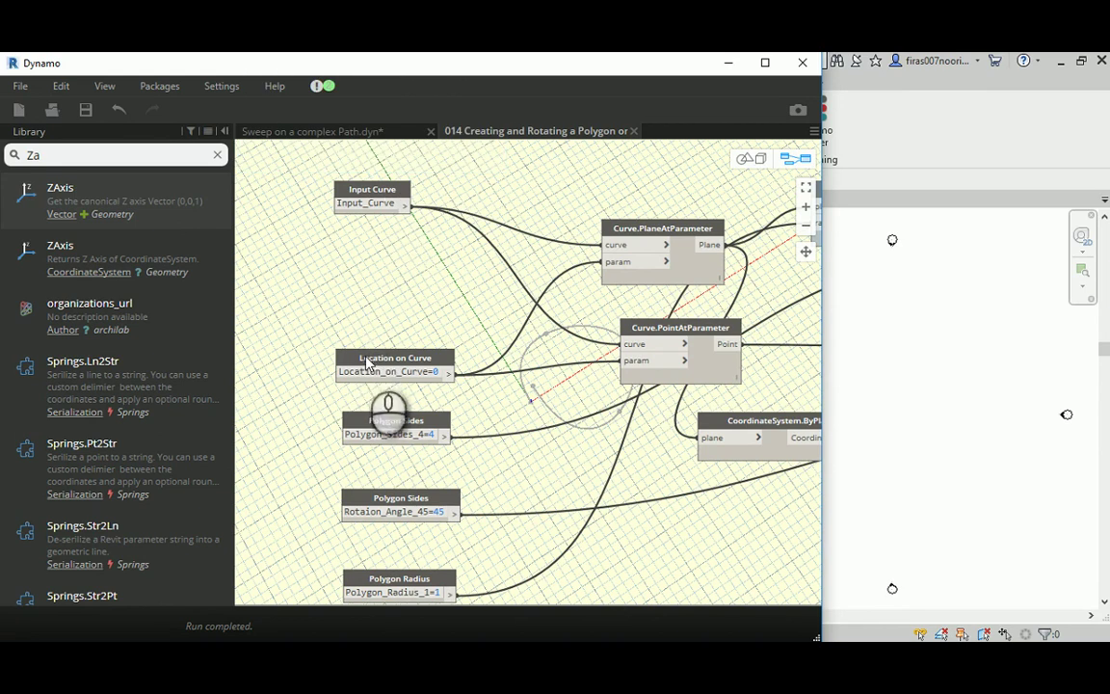
pyautogui.moveTo(298, 414); pyautogui.dragTo(285, 327, button='middle')
pyautogui.moveTo(309, 391); pyautogui.dragTo(317, 330, button='middle')
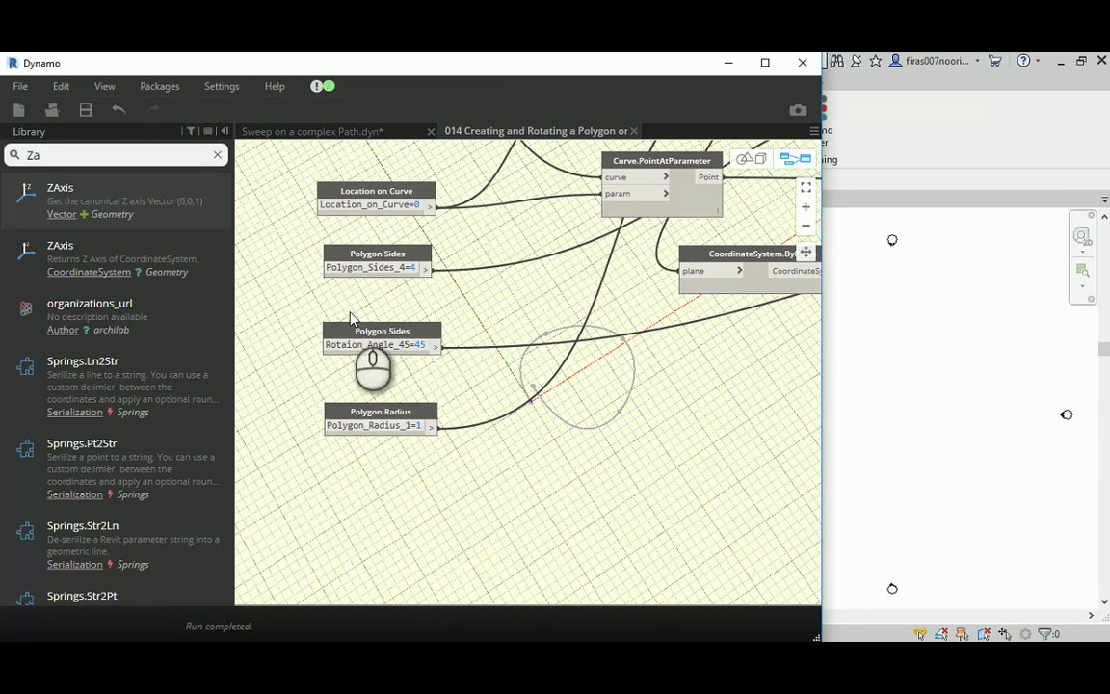
pyautogui.moveTo(345, 268); pyautogui.dragTo(418, 269)
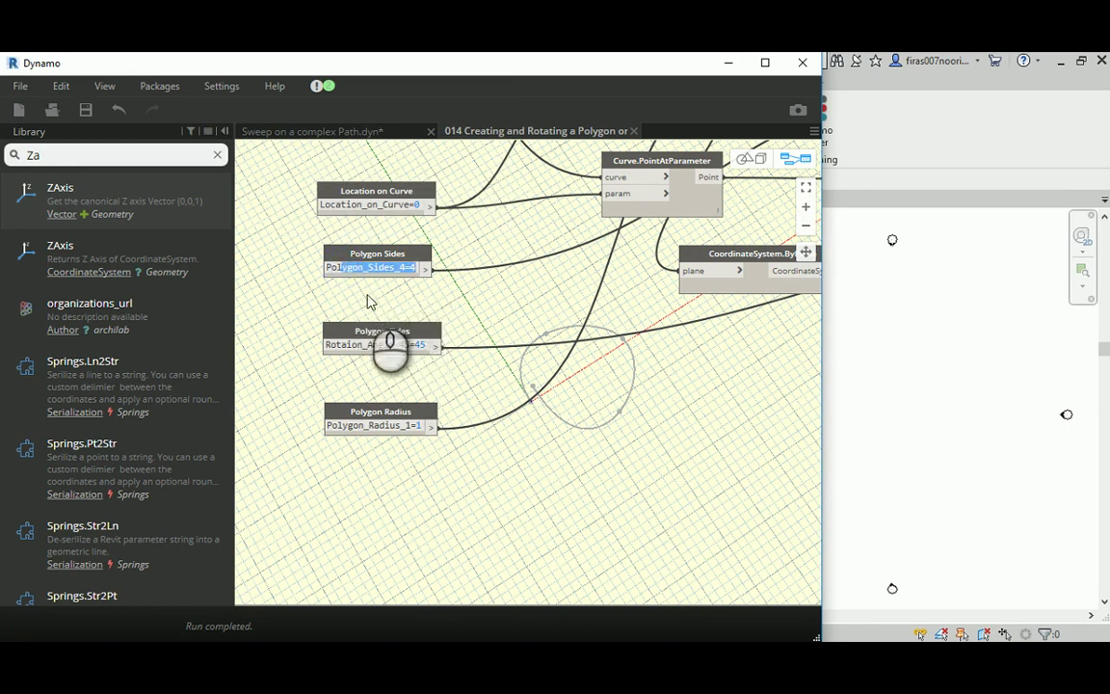
pyautogui.moveTo(355, 345); pyautogui.dragTo(418, 345)
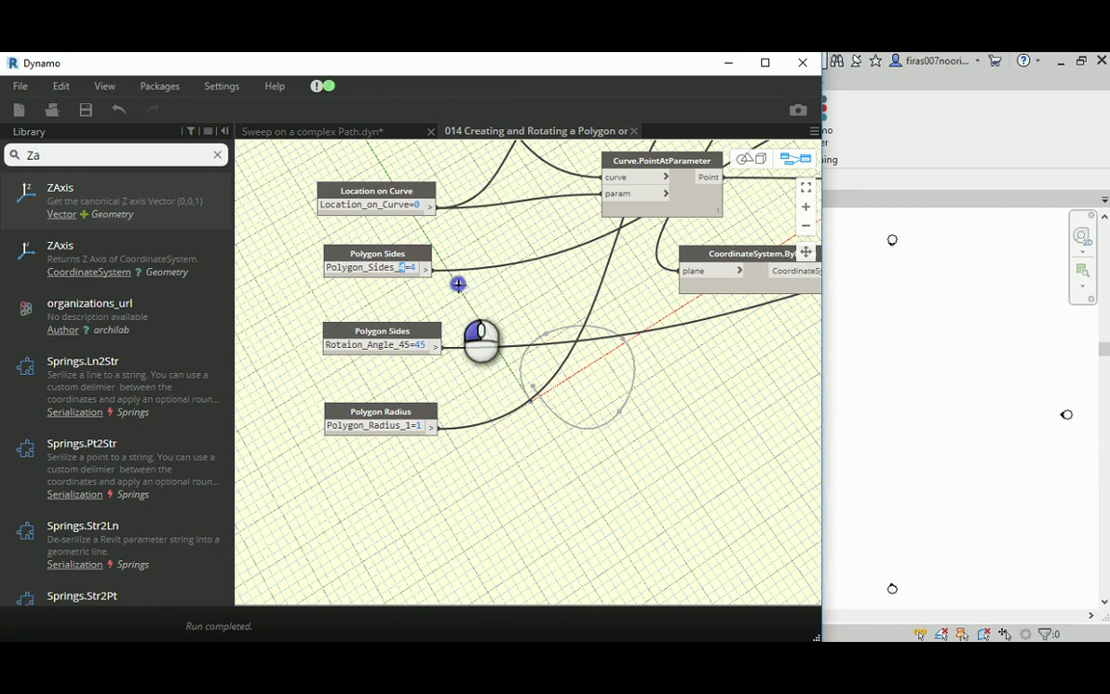
pyautogui.click(413, 269)
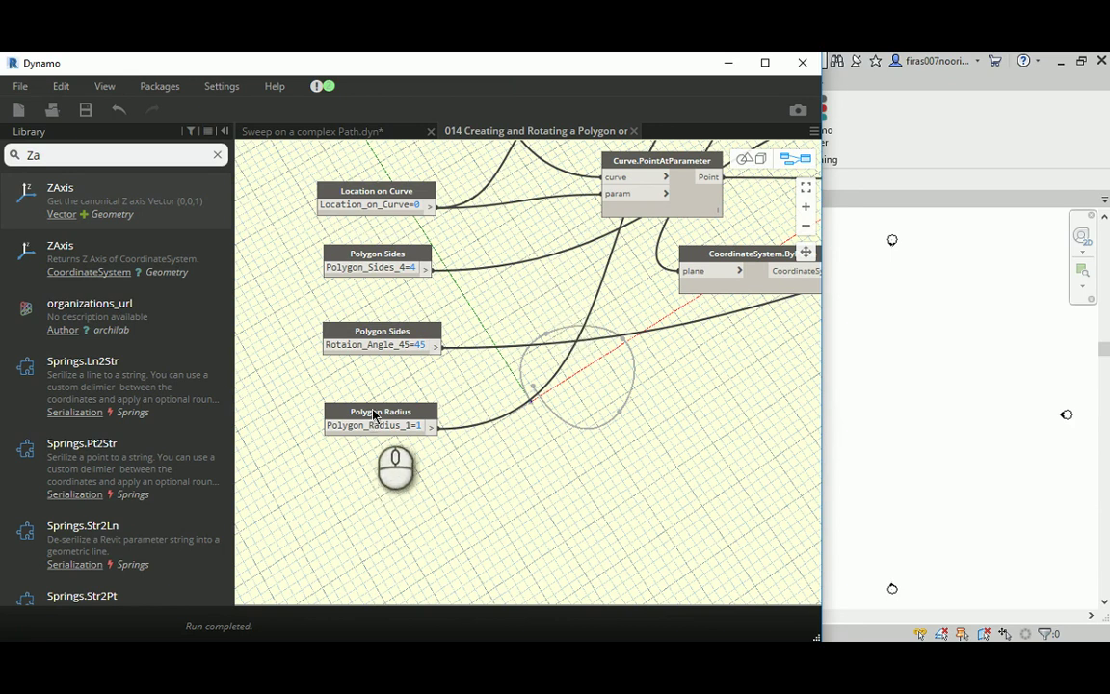
# - Check the Geometry.Rotate connection to the Output node, and close the custom node to return to Sweep on a complex Path.dyn
pyautogui.scroll(-3, 376, 416)
pyautogui.scroll(3, 446, 396)
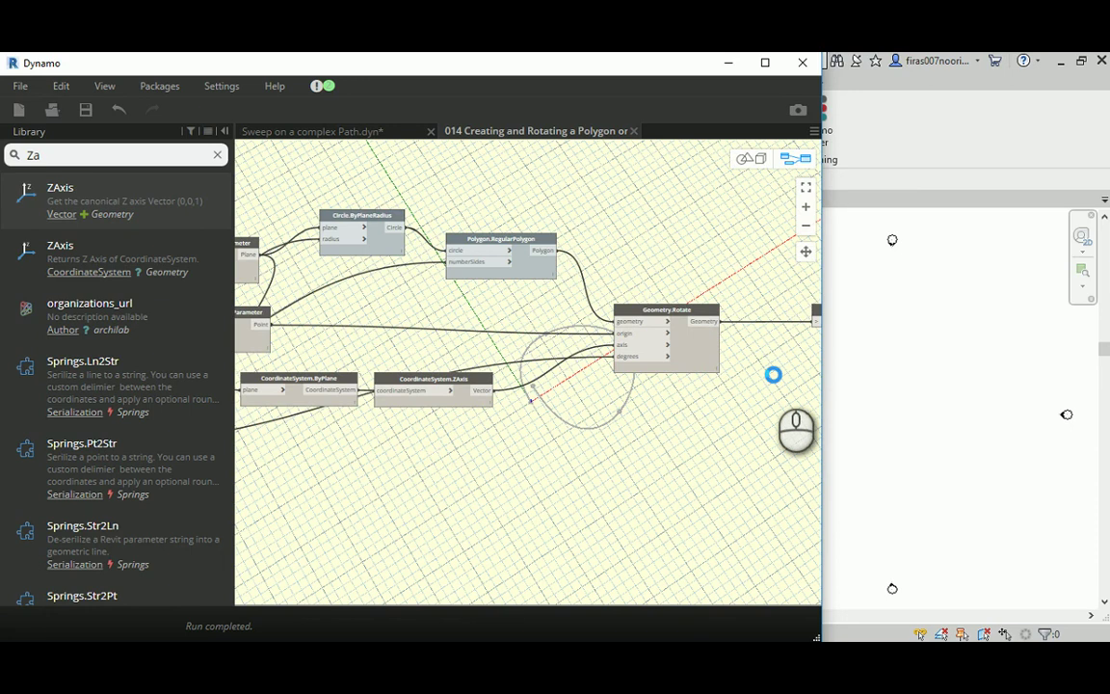
pyautogui.scroll(5, 649, 317)
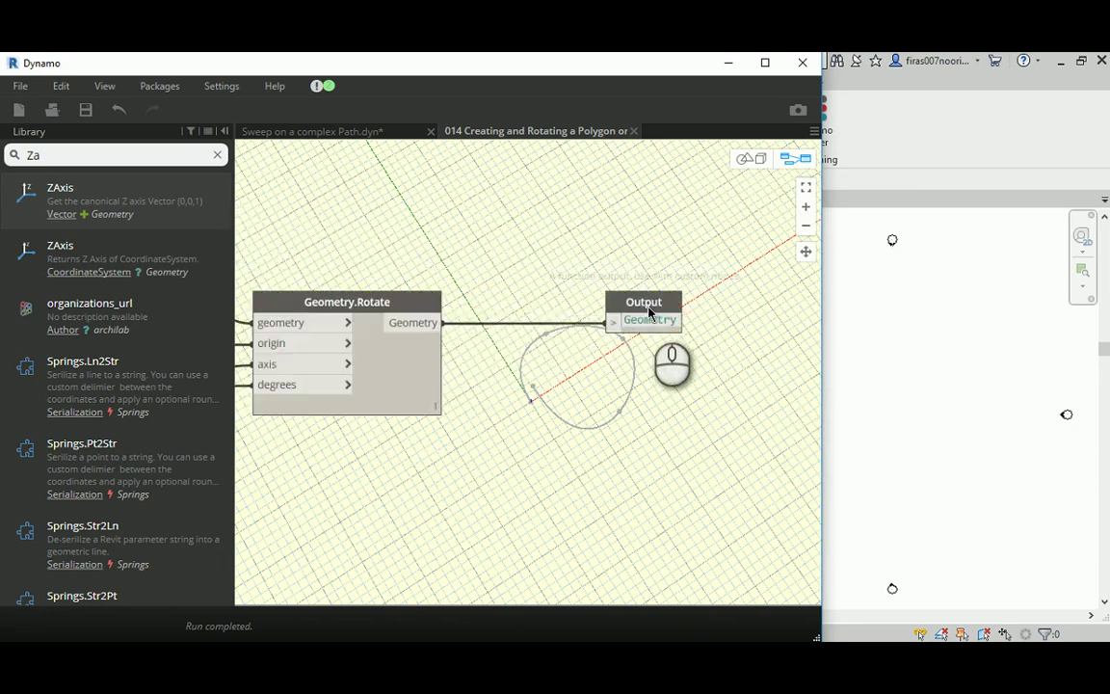
pyautogui.click(633, 130)
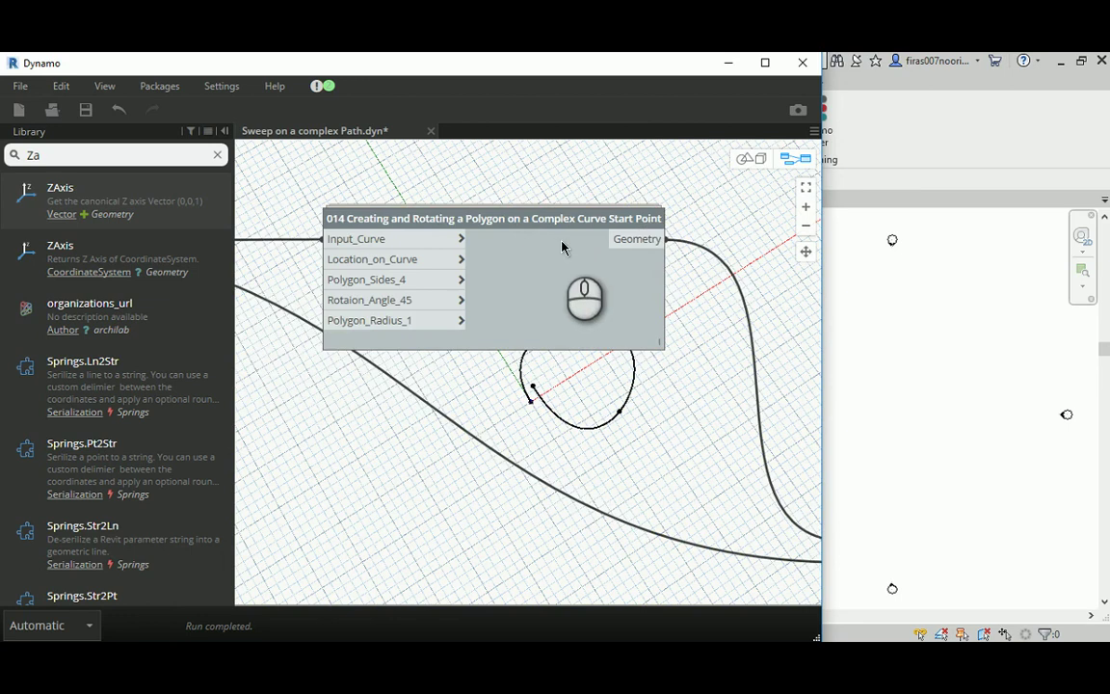
# - Turn on the preview of the 014 Creating and Rotating a Polygon node and inspect the polygon at the curve's start point
pyautogui.scroll(-3, 561, 250)
pyautogui.moveTo(388, 199); pyautogui.dragTo(477, 218, button='middle')
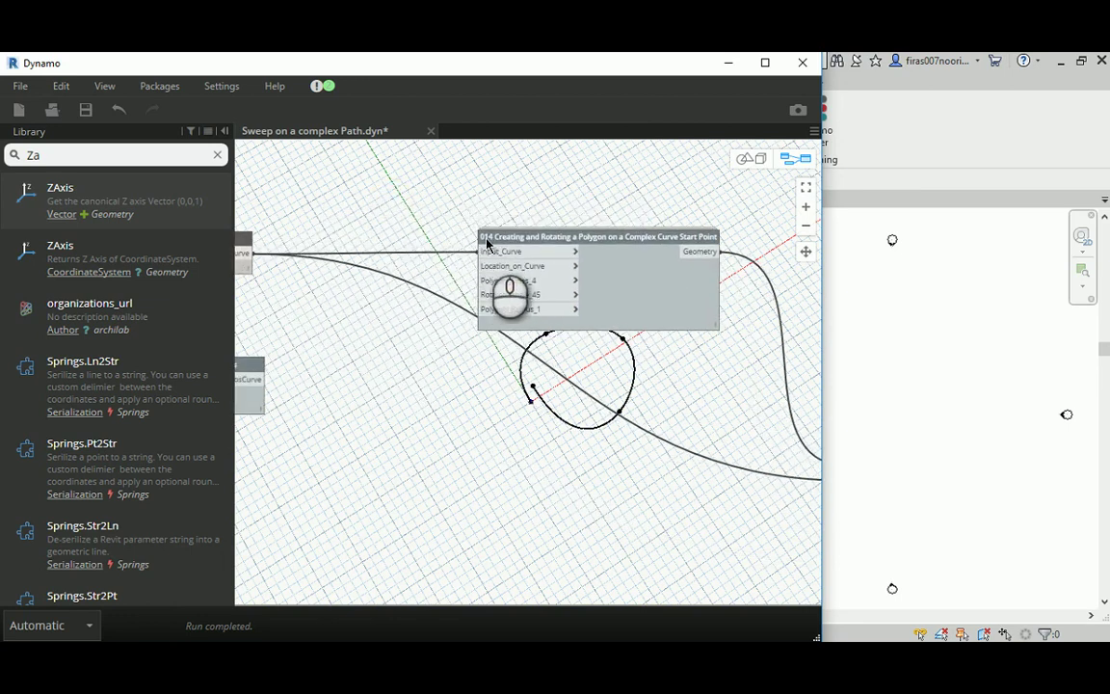
pyautogui.click(518, 243)
pyautogui.rightClick(517, 246)
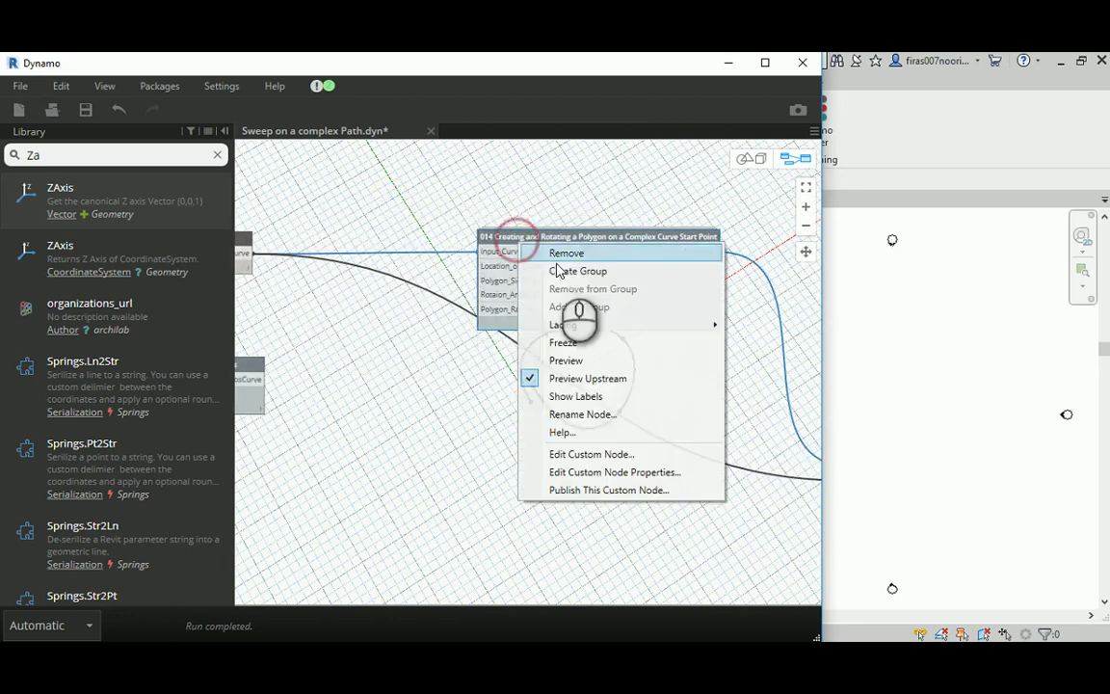
pyautogui.click(558, 363)
pyautogui.click(745, 159)
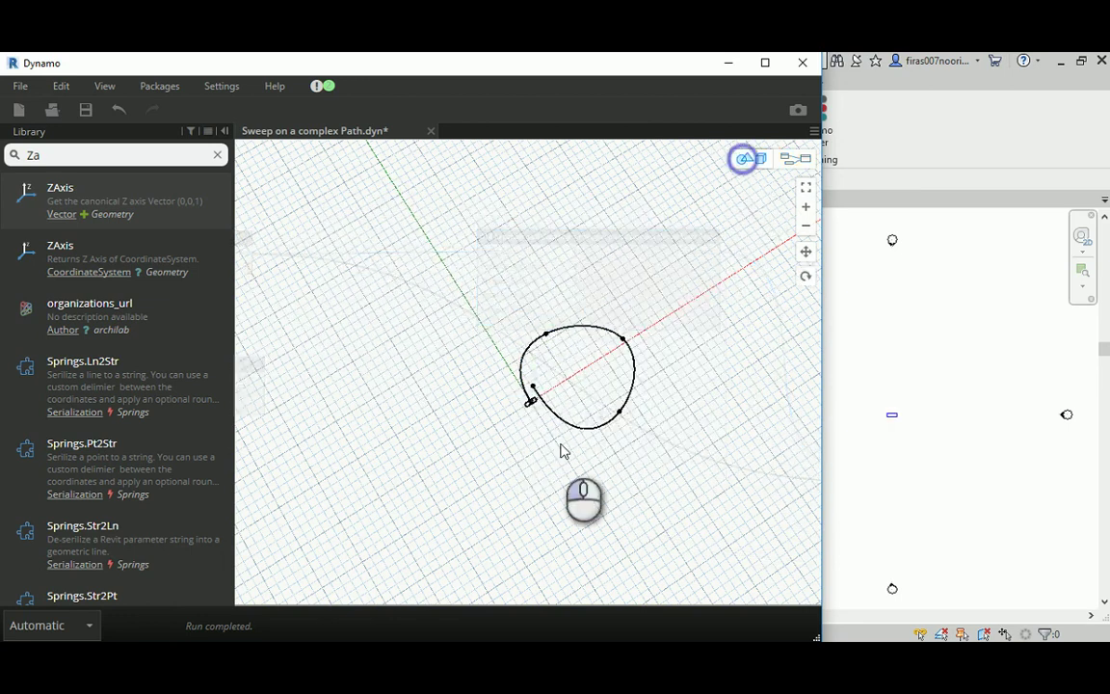
pyautogui.moveTo(528, 451); pyautogui.dragTo(559, 407, button='right')
pyautogui.scroll(10, 528, 436)
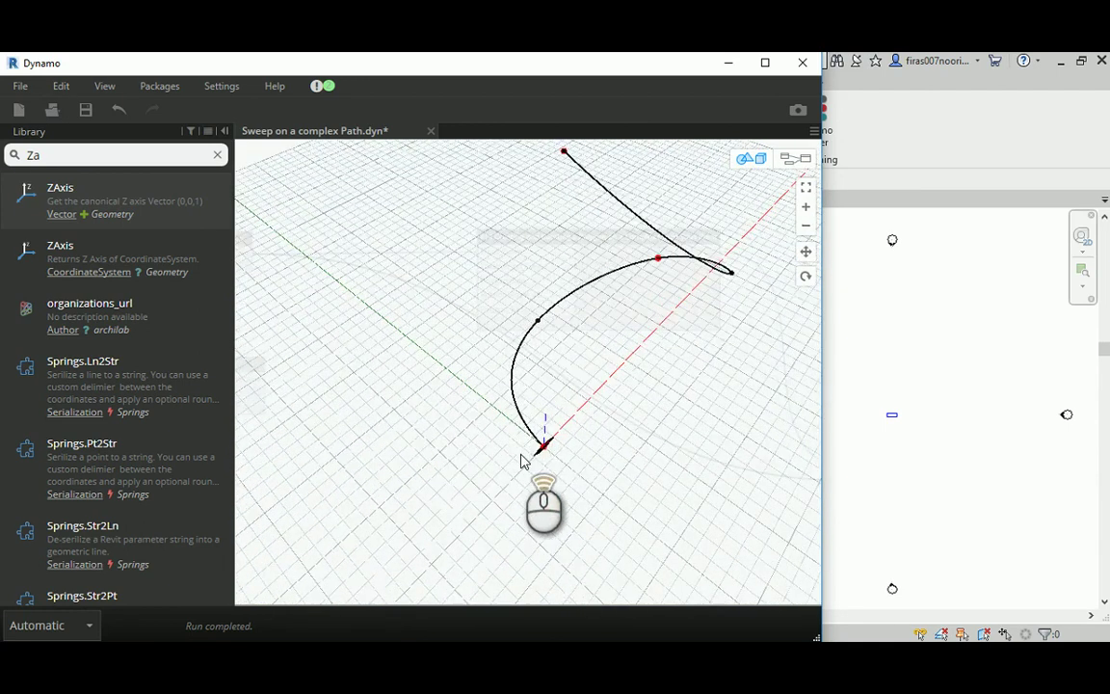
pyautogui.moveTo(552, 489); pyautogui.dragTo(610, 358, button='right')
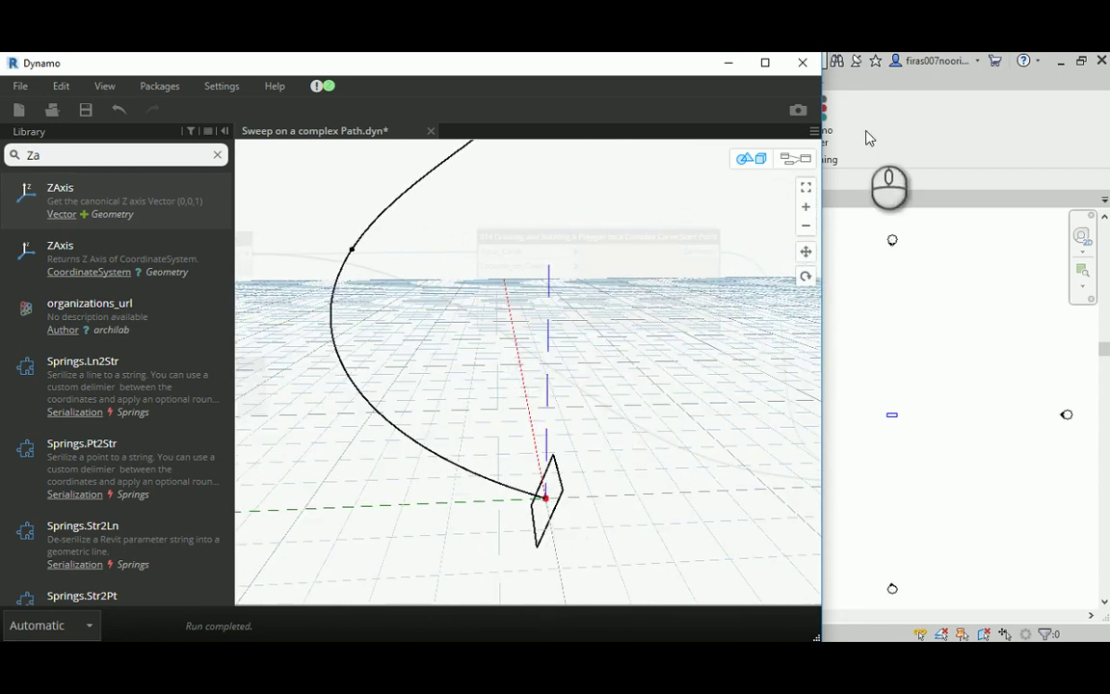
# - Turn on the preview of the Surface.BySweep node
pyautogui.click(805, 162)
pyautogui.scroll(-3, 556, 364)
pyautogui.scroll(5, 628, 383)
pyautogui.scroll(1, 702, 377)
pyautogui.moveTo(701, 377); pyautogui.dragTo(682, 301, button='middle')
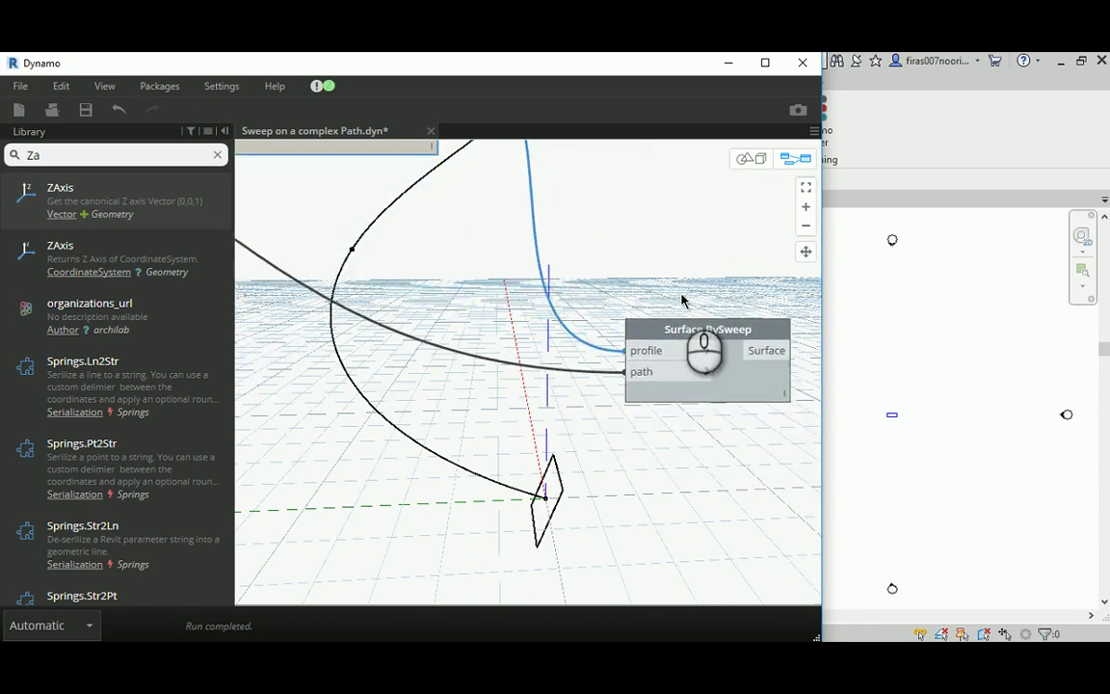
pyautogui.scroll(-2, 675, 342)
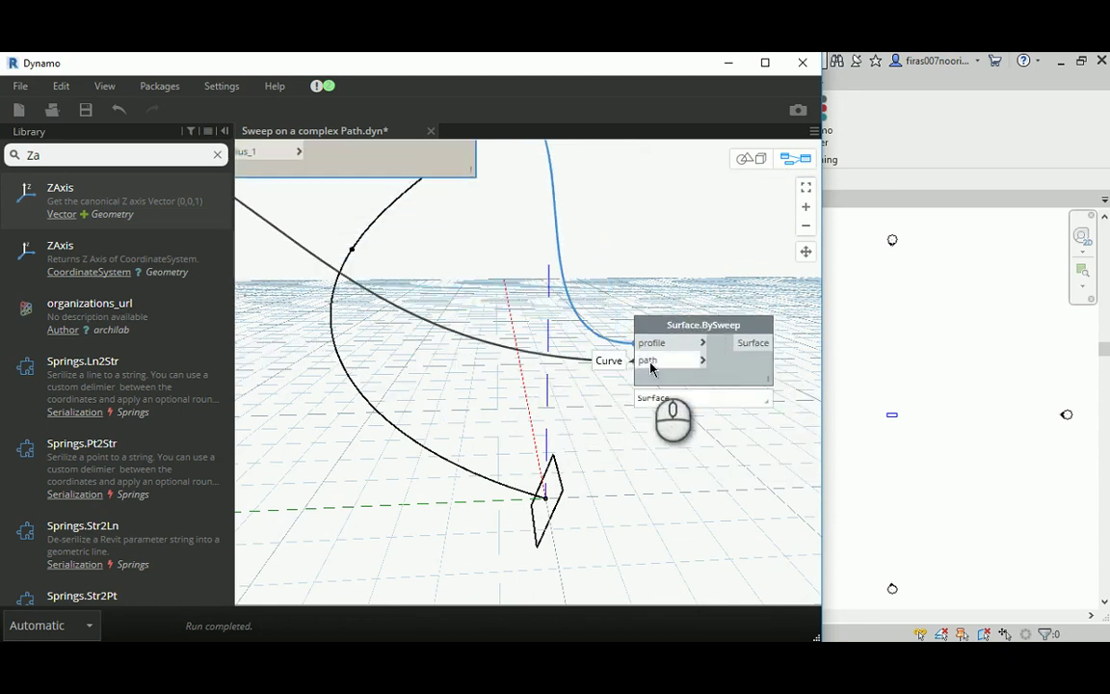
pyautogui.rightClick(698, 332)
pyautogui.click(741, 447)
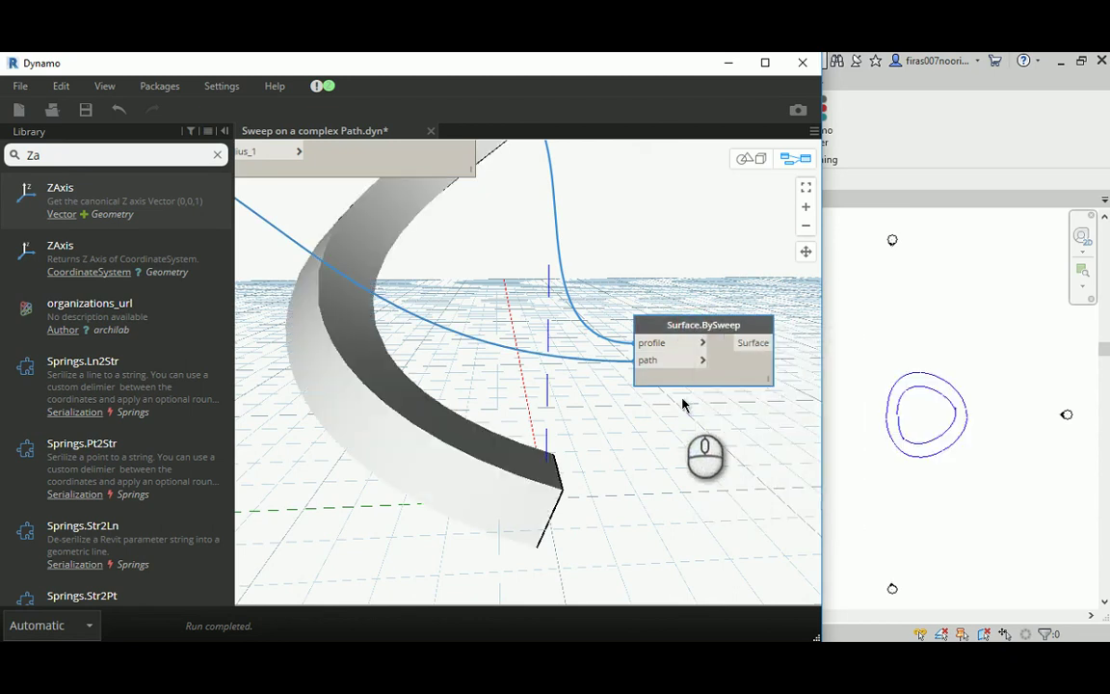
# - Examine the swept surface along the complex path in 3D, checking the profile's orientation from several angles
pyautogui.click(749, 159)
pyautogui.scroll(-3, 469, 363)
pyautogui.moveTo(495, 287); pyautogui.dragTo(448, 425, button='middle')
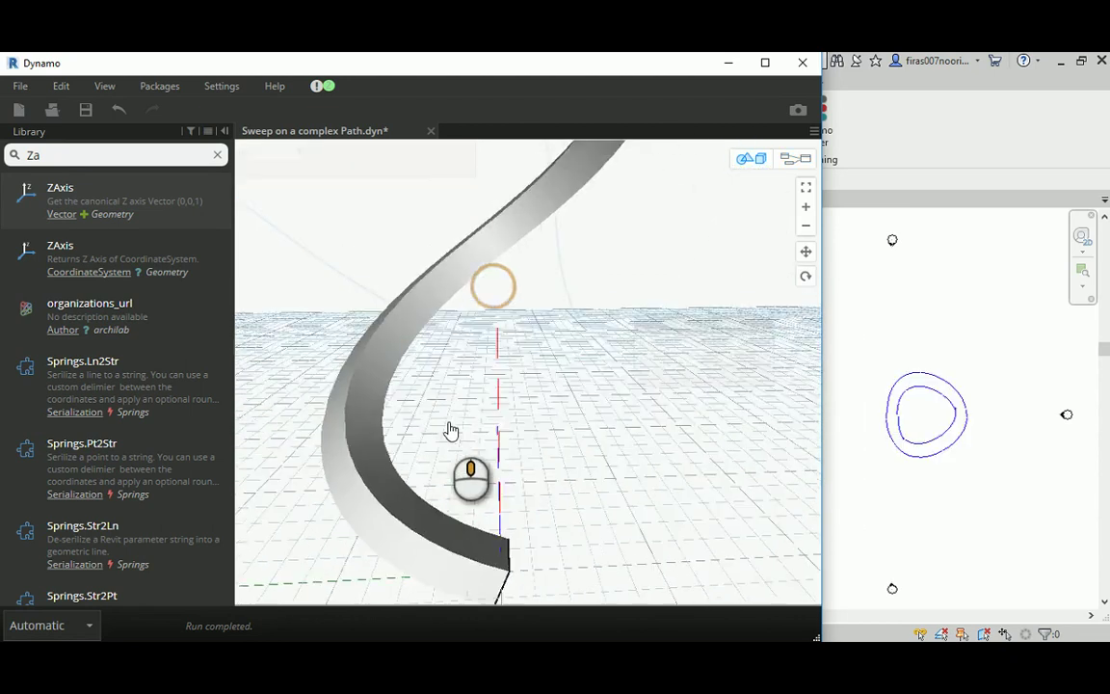
pyautogui.scroll(-2, 456, 399)
pyautogui.moveTo(607, 266); pyautogui.dragTo(594, 238, button='right')
pyautogui.moveTo(598, 225); pyautogui.dragTo(581, 311, button='middle')
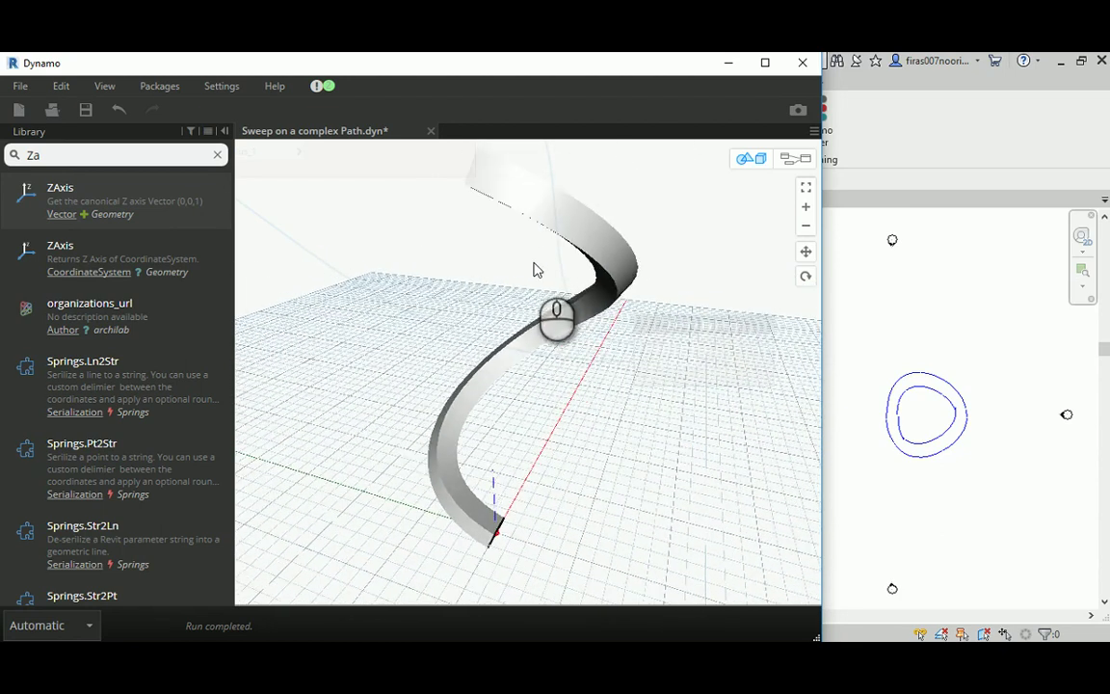
pyautogui.moveTo(539, 258)
pyautogui.mouseDown(button='right')
pyautogui.moveTo(639, 257)
pyautogui.moveTo(523, 258)
pyautogui.mouseUp(button='right')
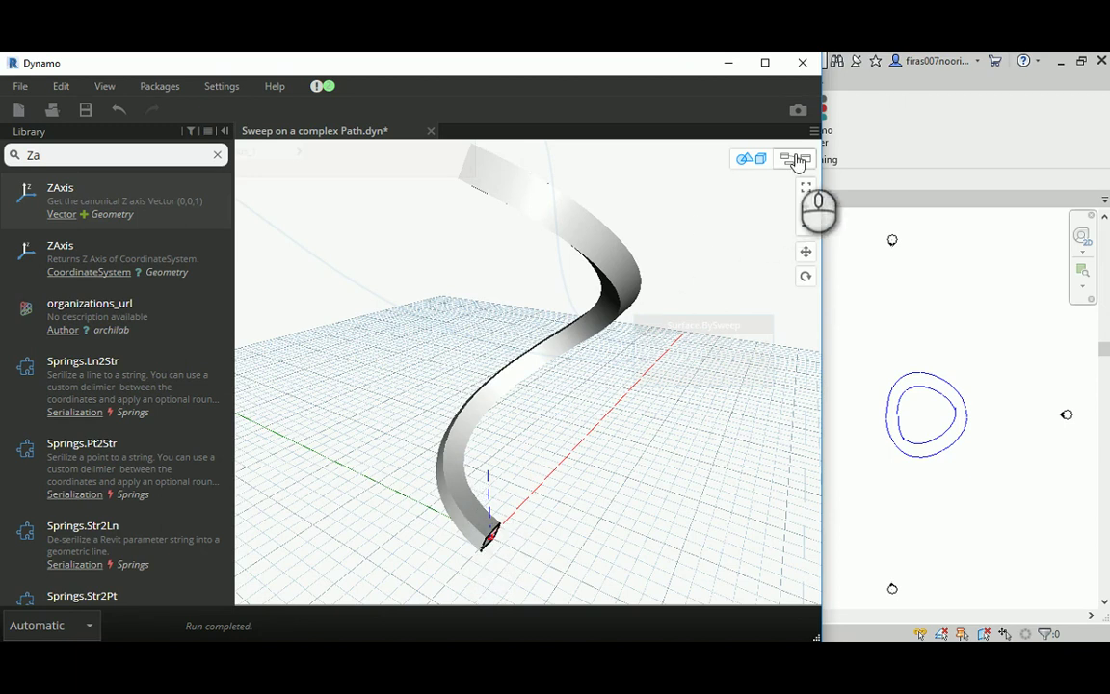
pyautogui.moveTo(459, 309); pyautogui.dragTo(560, 309)
pyautogui.moveTo(560, 308); pyautogui.dragTo(410, 318, button='right')
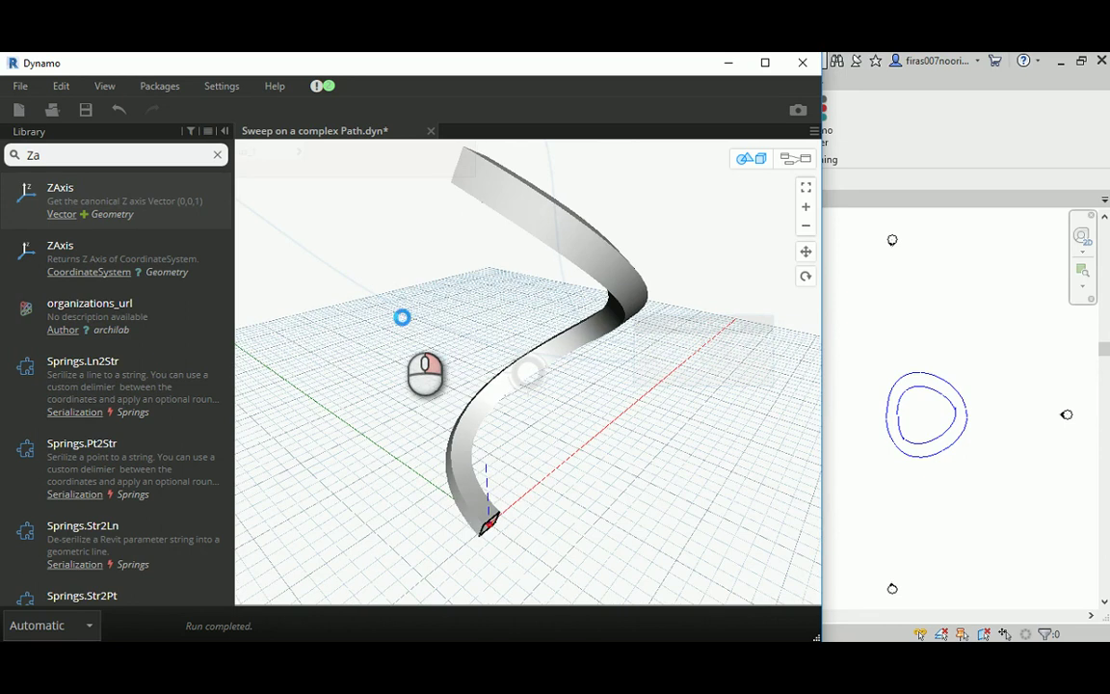